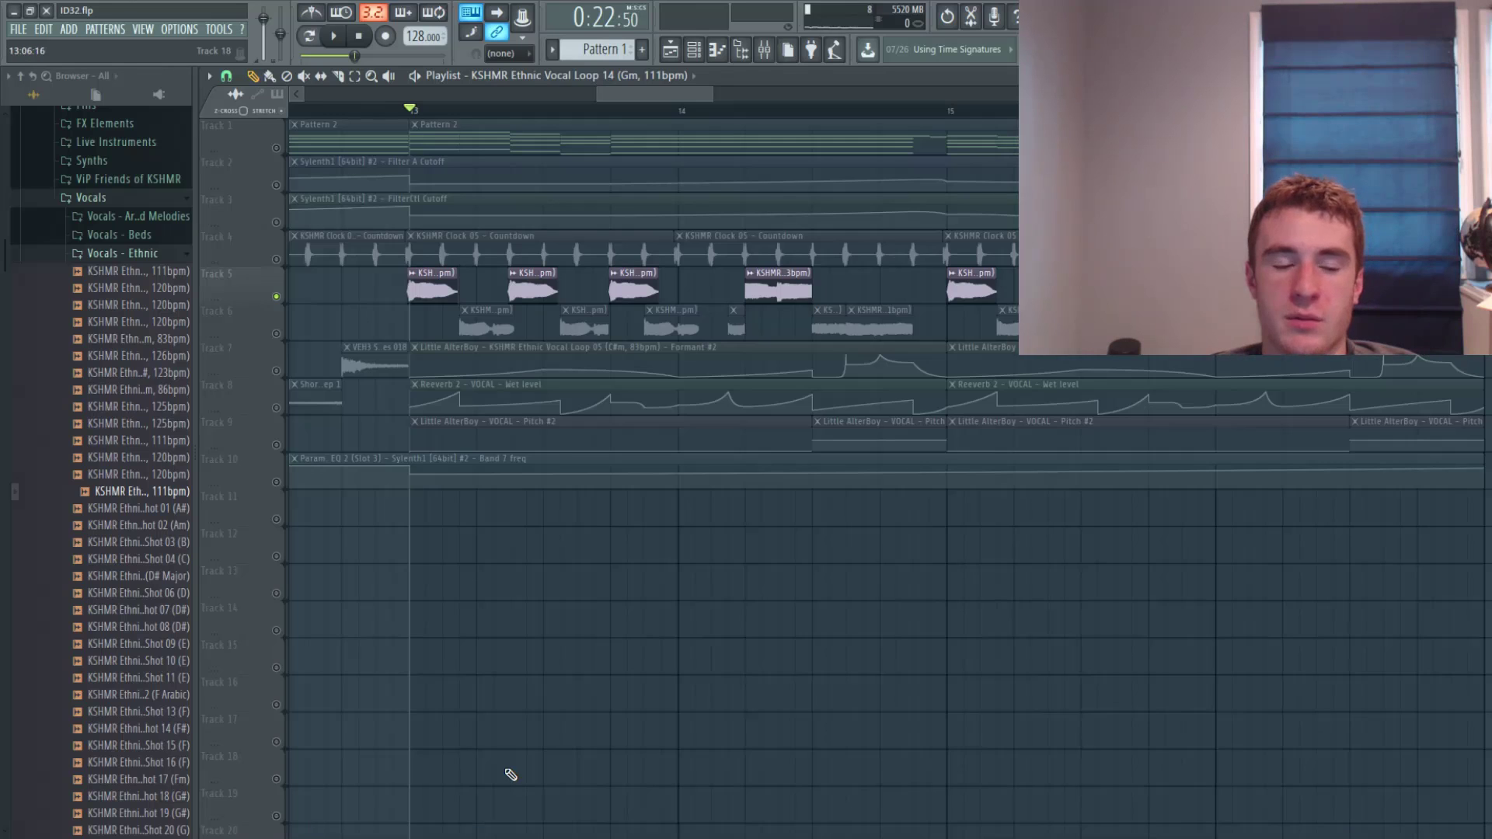
# Play the KSHMR Ethnic Vocal Loop 05 clip on Track 11 at full length with the other tracks muted.
pyautogui.click(277, 334)
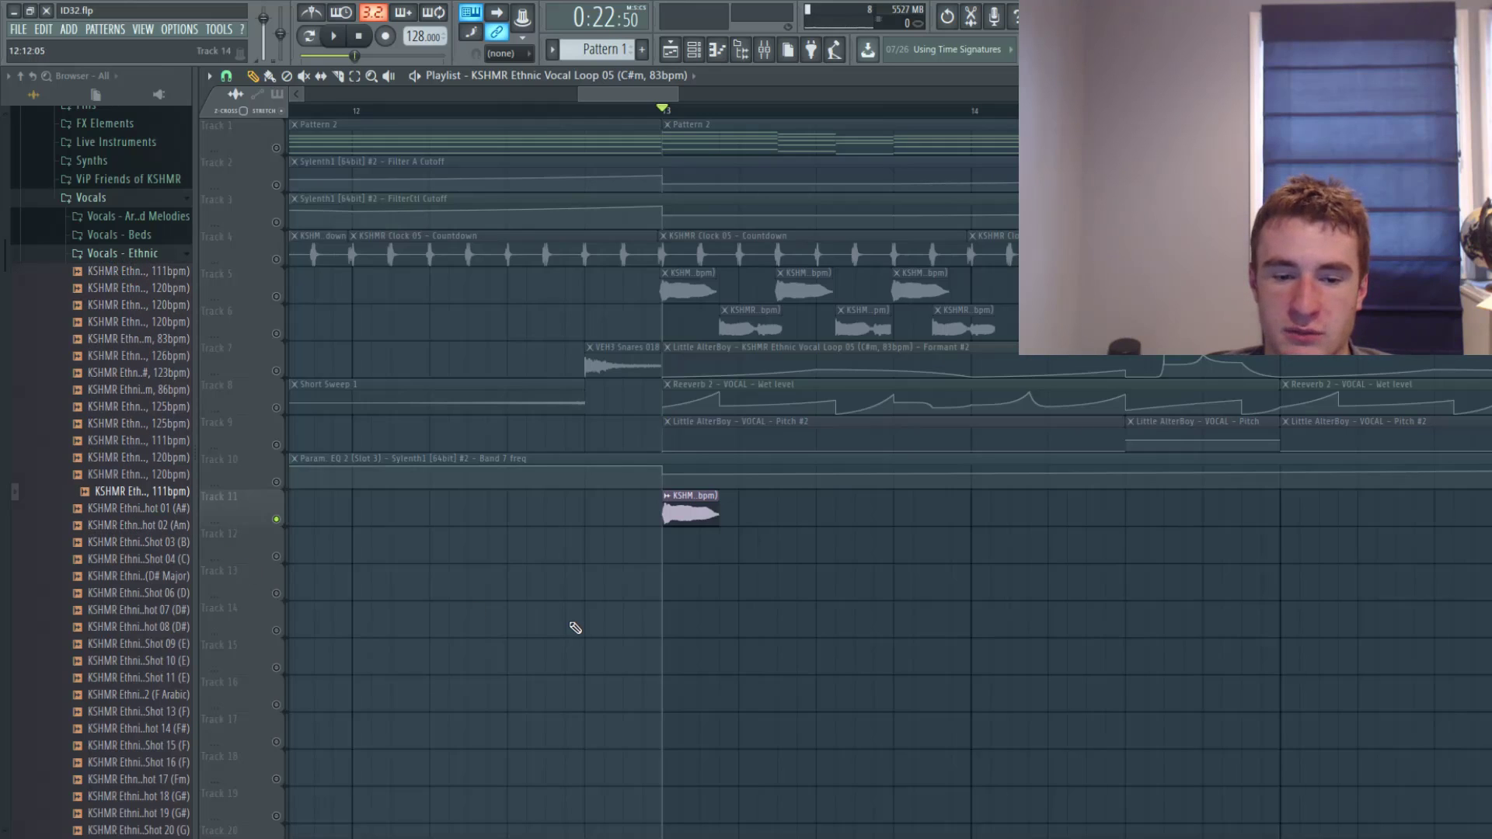
pyautogui.scroll(5, 687, 643)
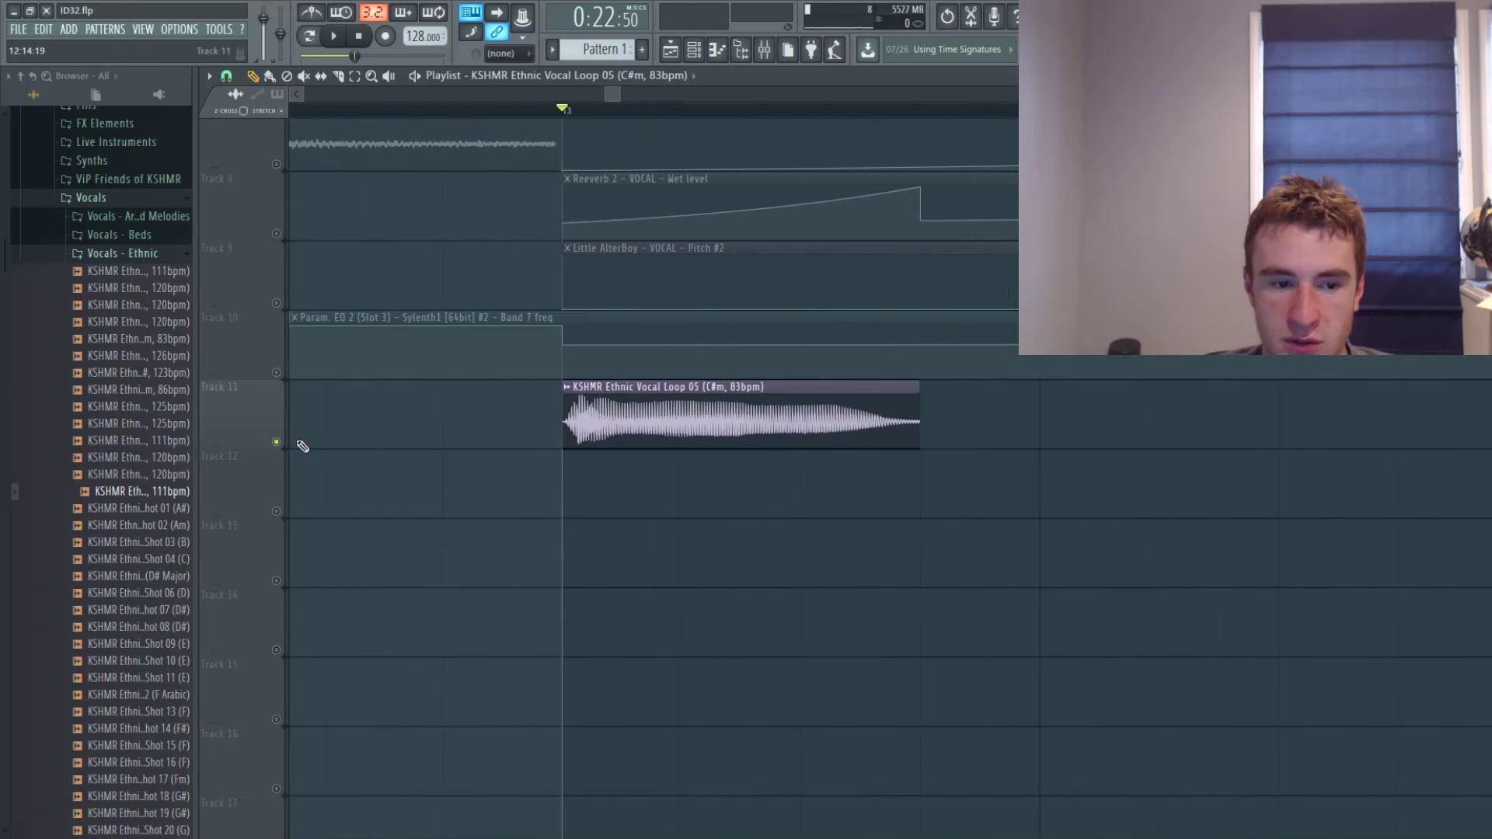
pyautogui.press('space')
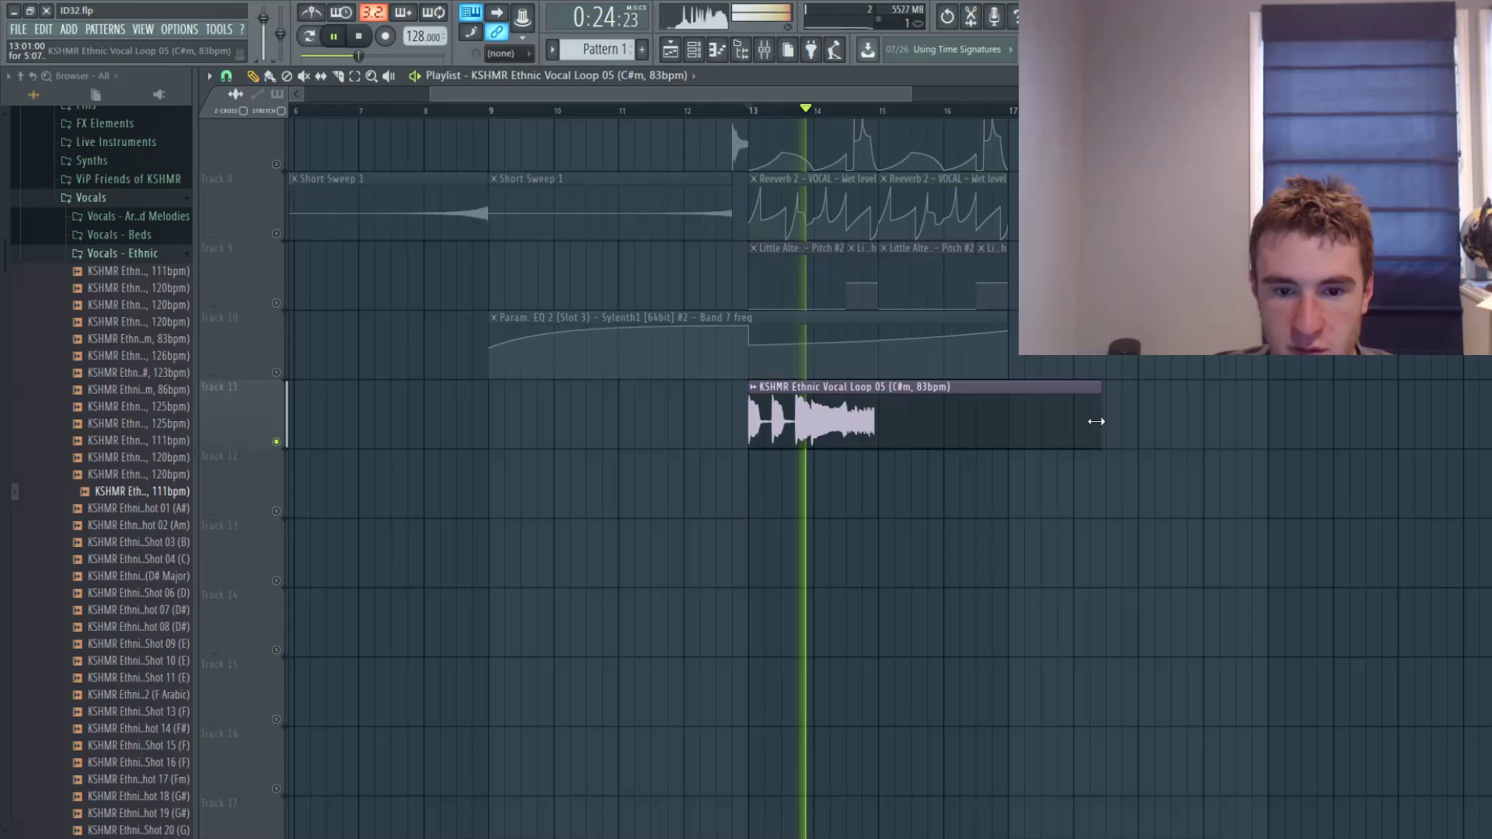
pyautogui.press('space')
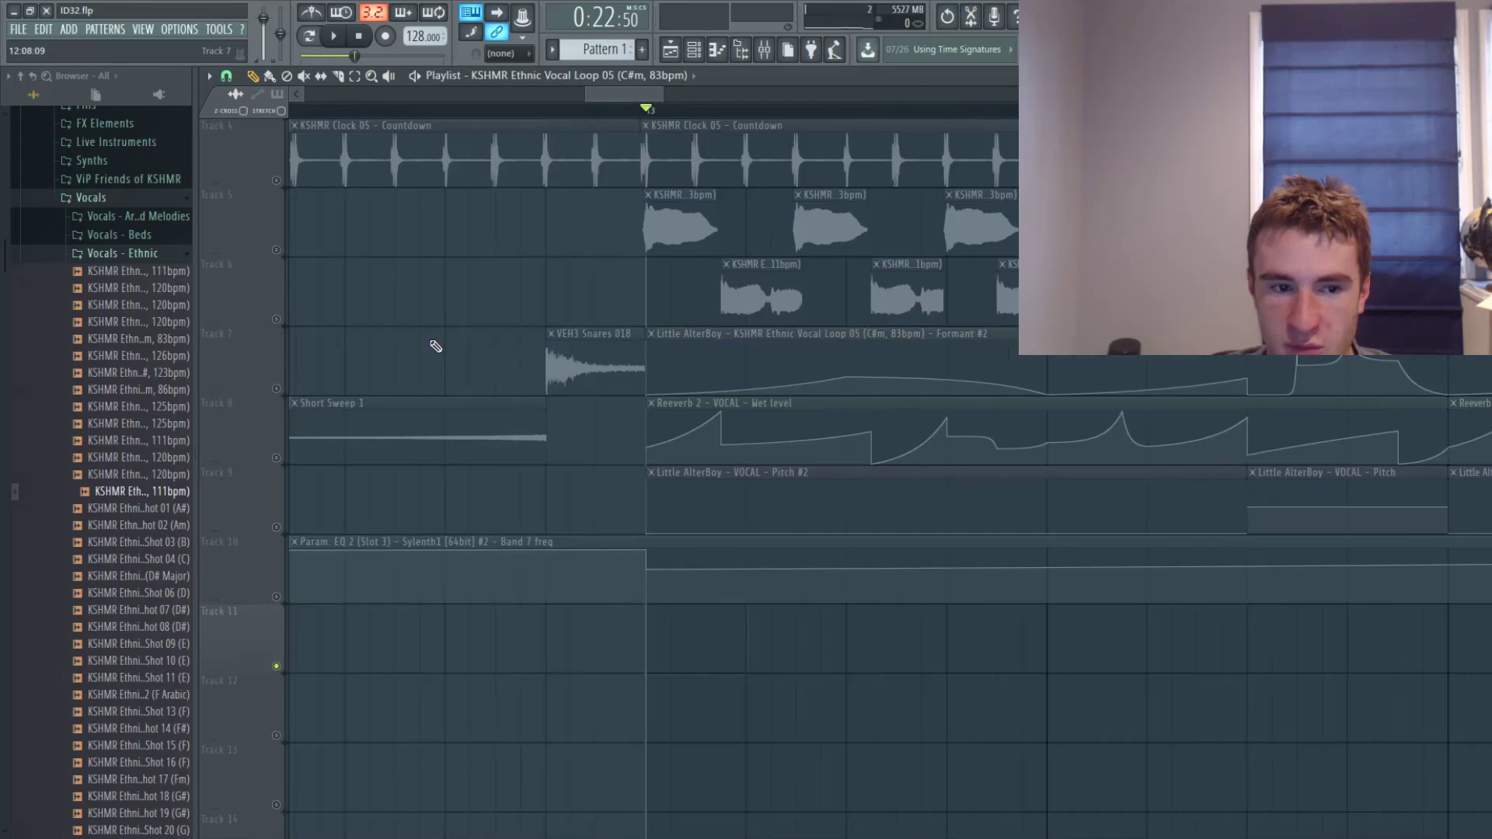
# Solo Track 5 and play its chopped Vocal Loop 05 clips from bar 13.
pyautogui.click(279, 252)
pyautogui.press('space')
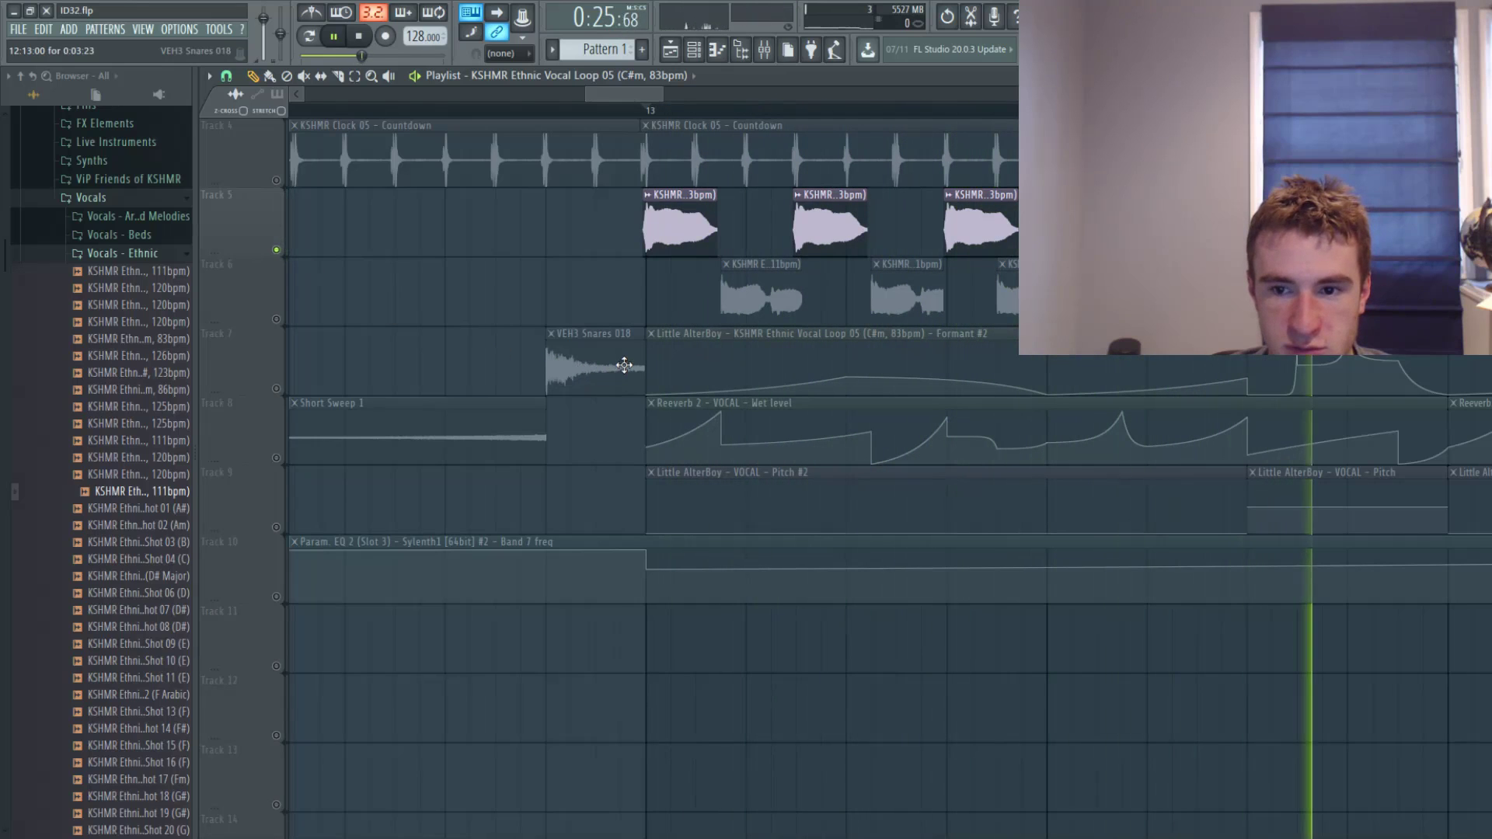
pyautogui.press('space')
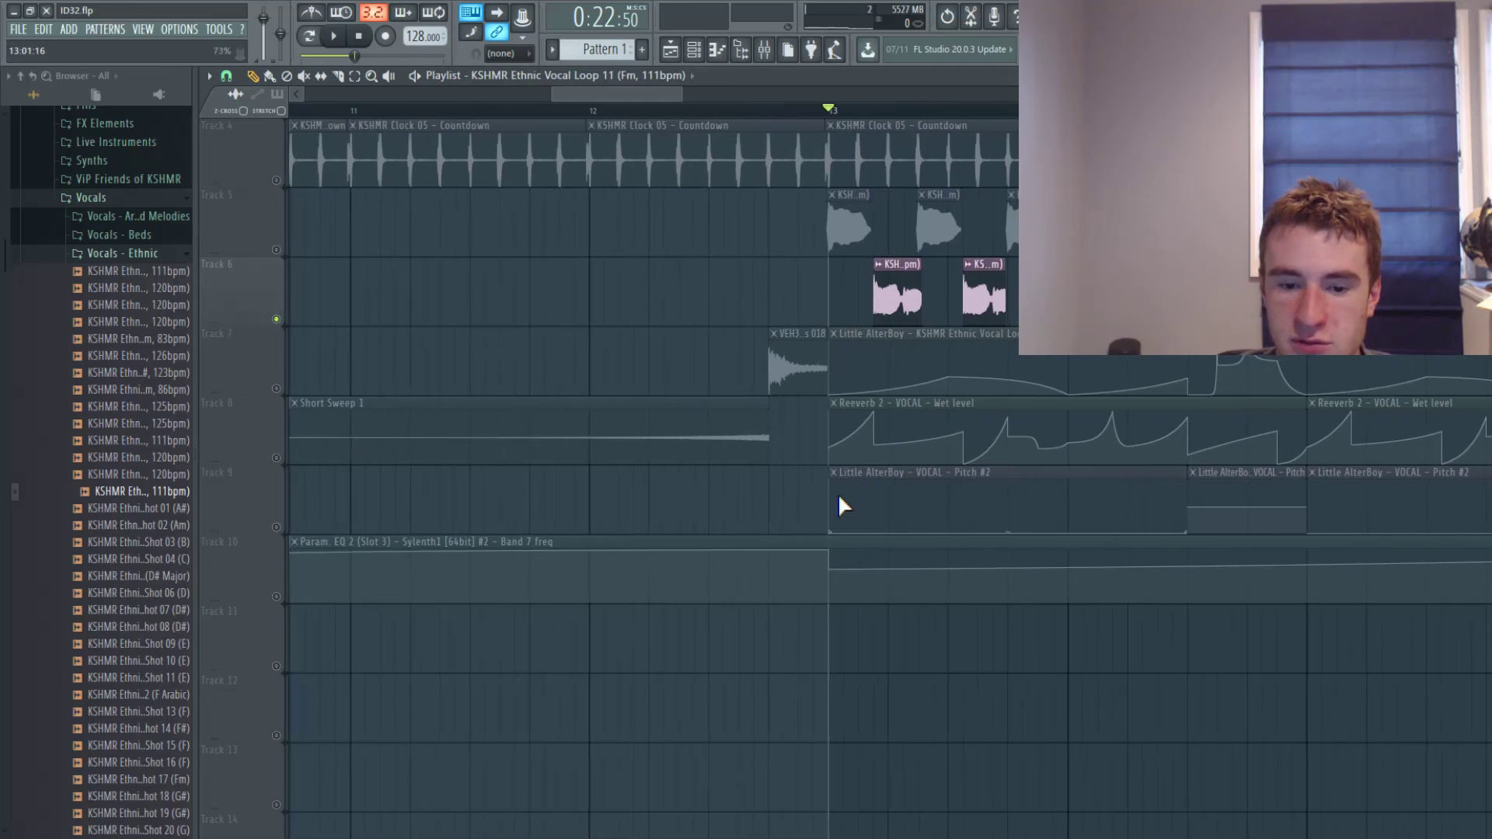
# Place a full-length KSHMR Ethnic Vocal Loop 11 clip on Track 11 and play it soloed.
pyautogui.click(848, 631)
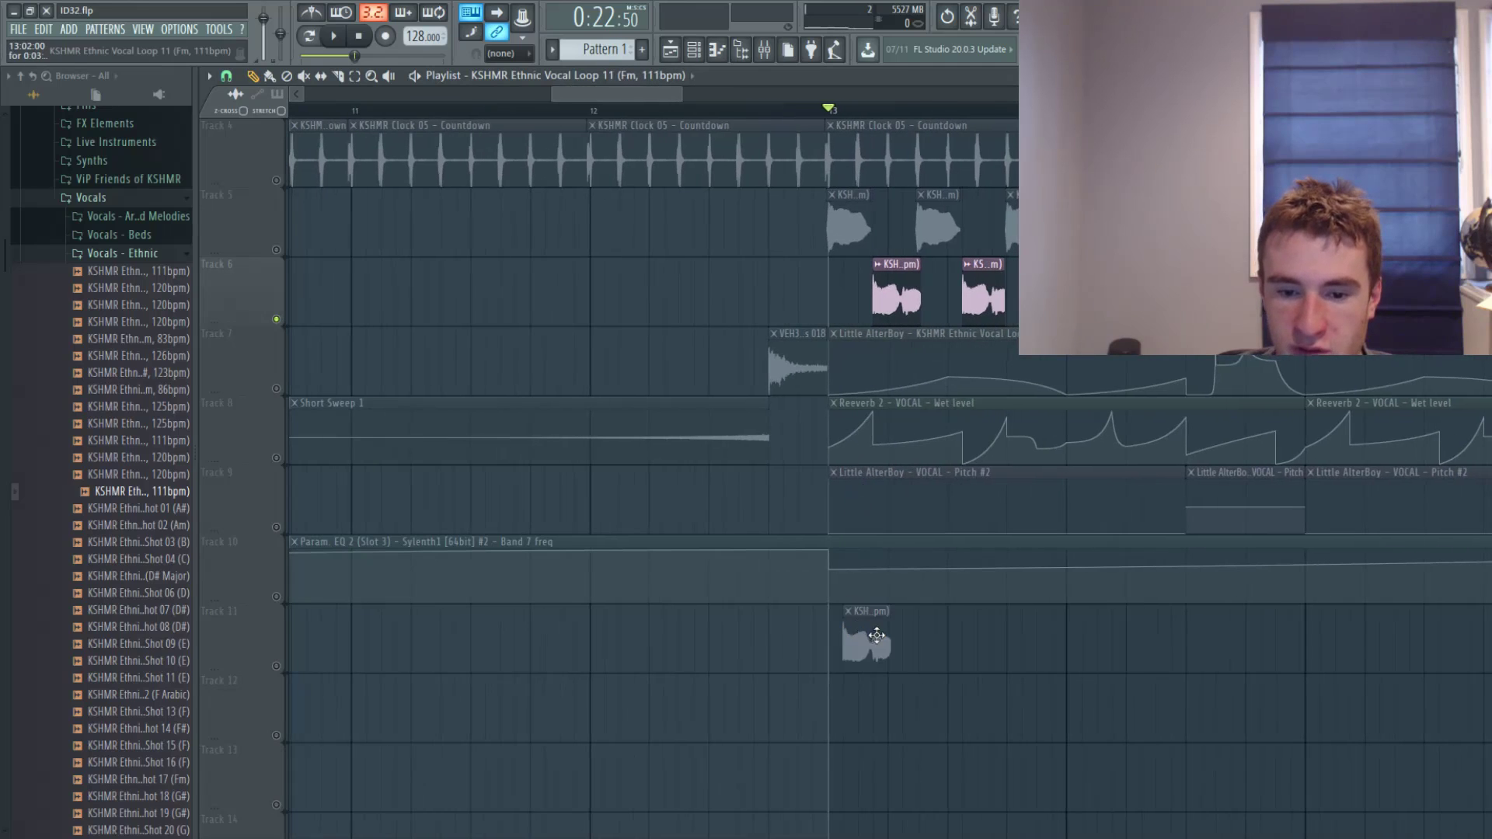
pyautogui.press('space')
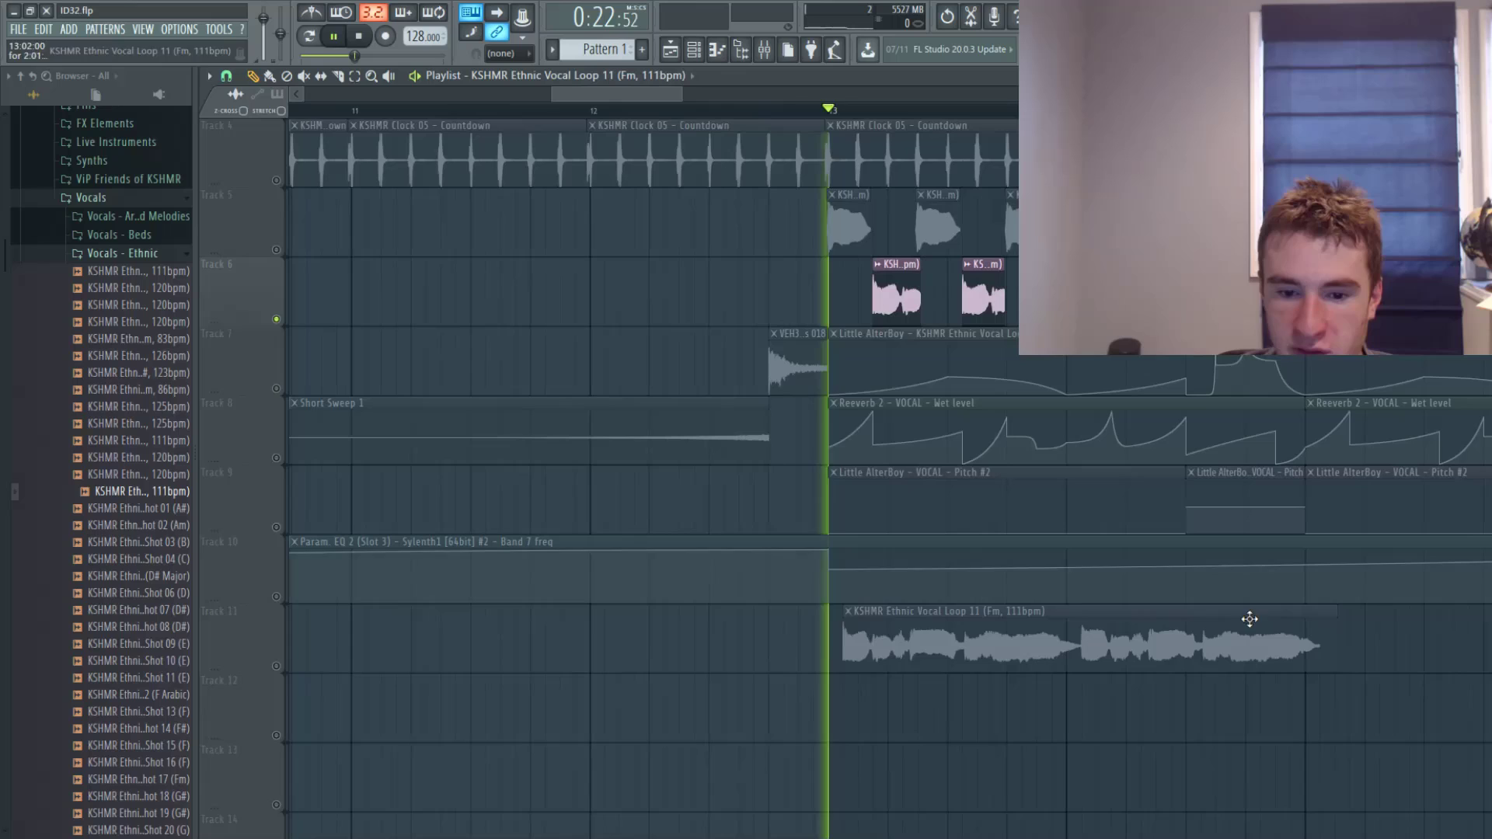
pyautogui.click(270, 664)
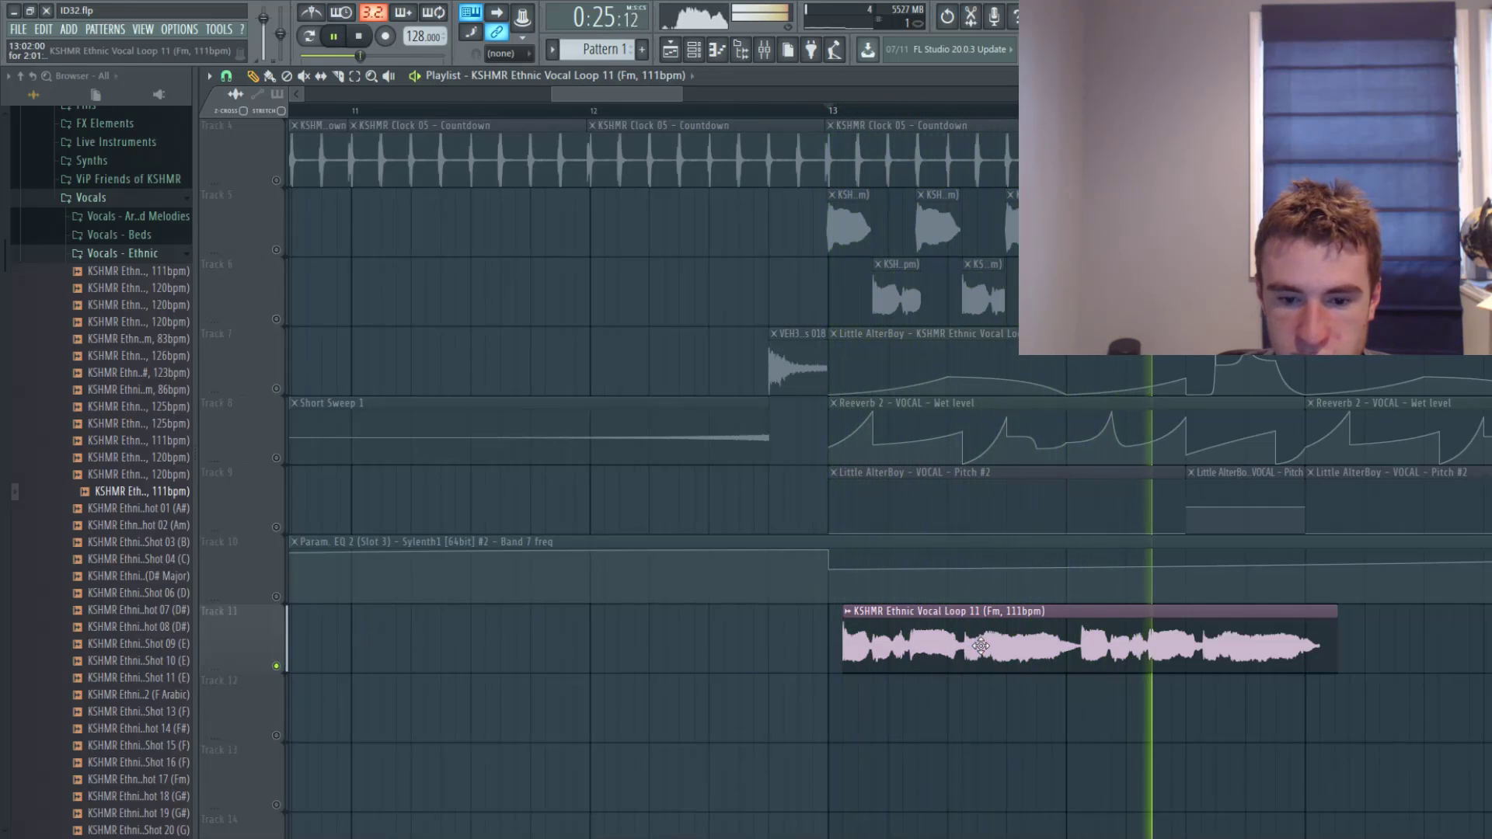
pyautogui.press('space')
# Preview the Ethnic Vocal Loop 11 (Fm, 111bpm) sample in the browser and inspect the Track 11 clip's channel settings.
pyautogui.scroll(-2, 1061, 667)
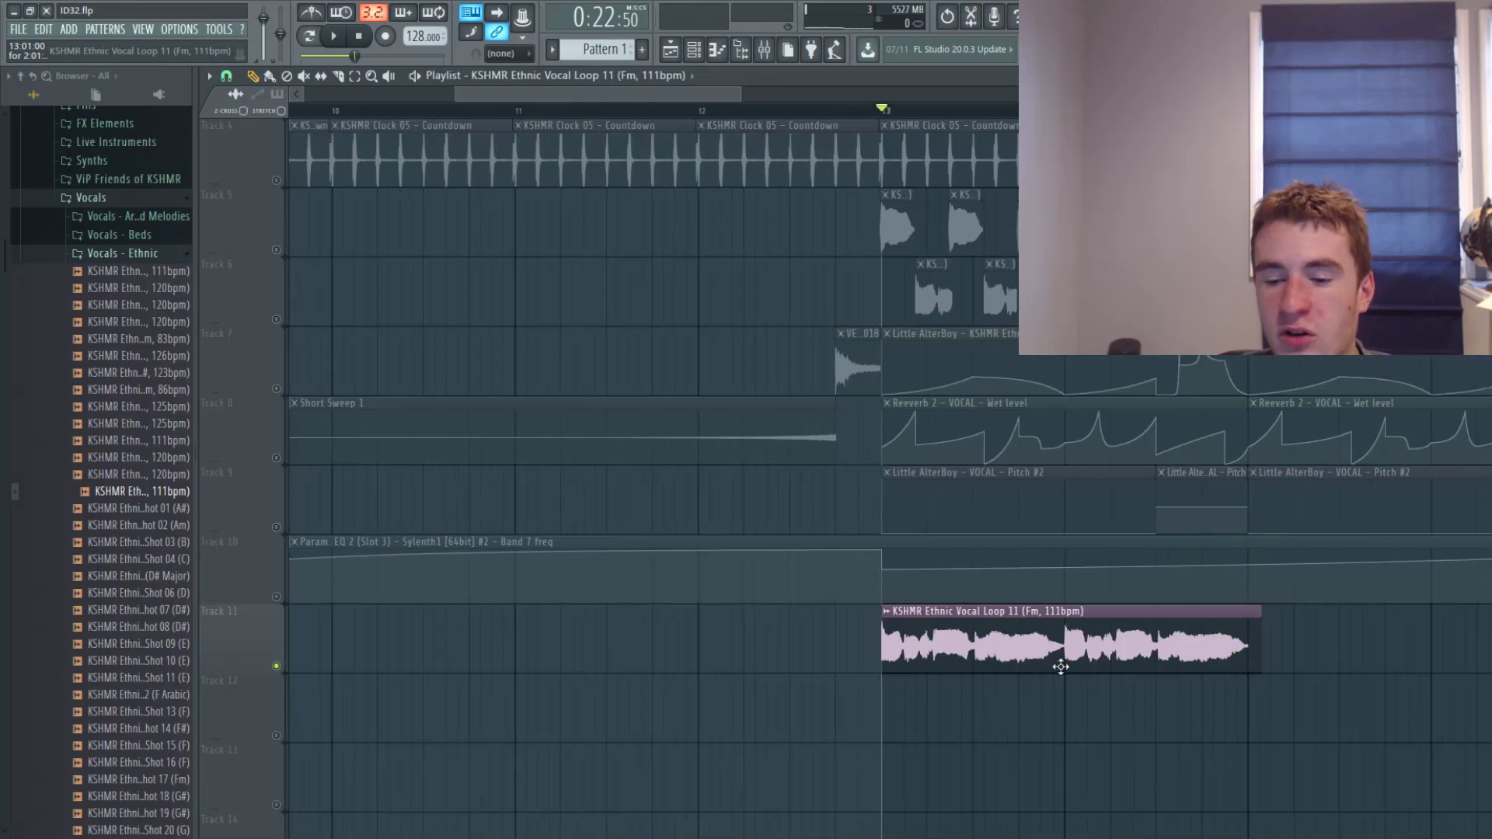
pyautogui.scroll(-3, 1061, 667)
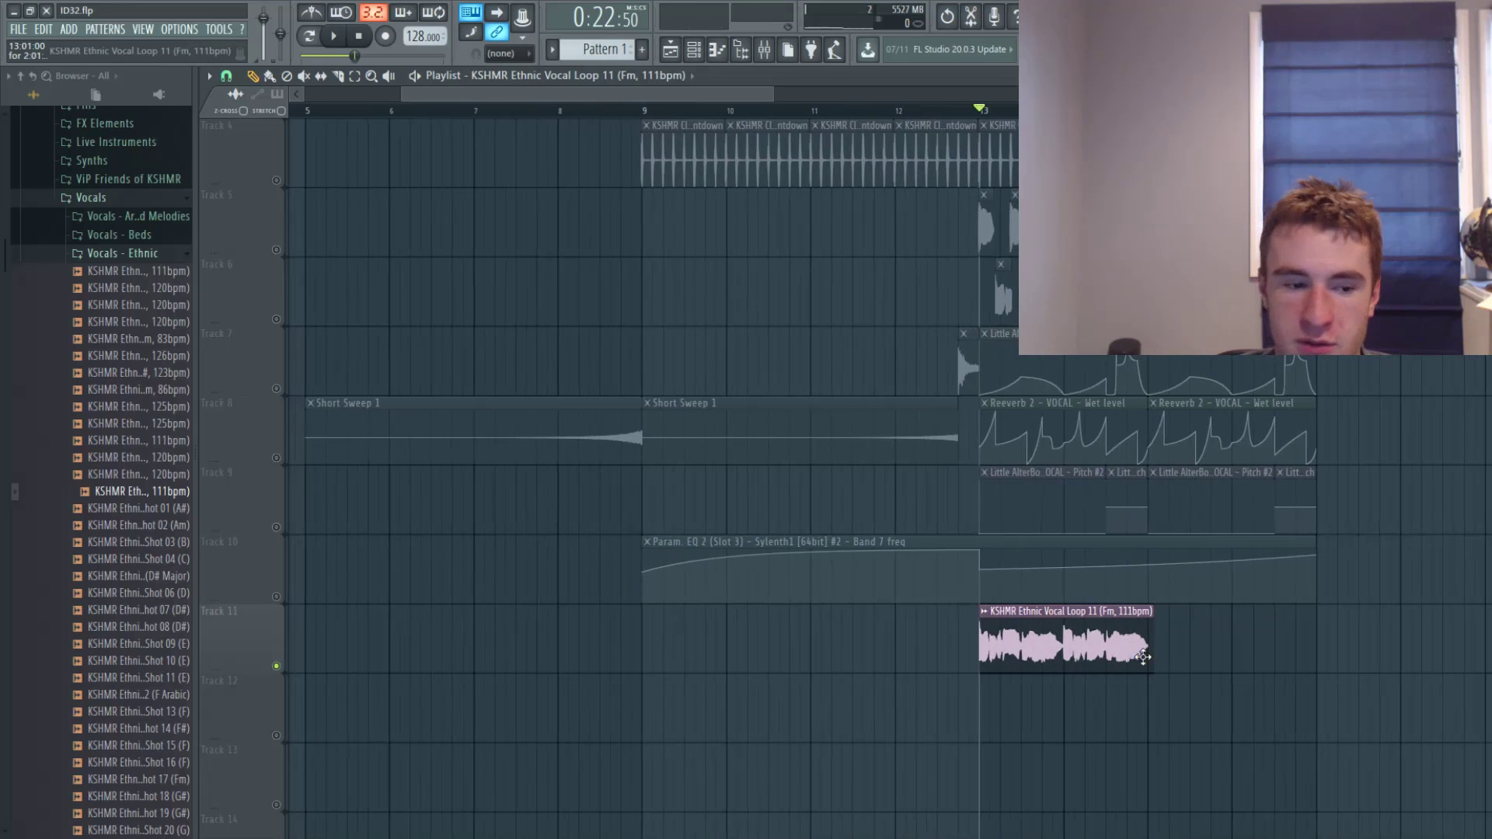
pyautogui.click(155, 441)
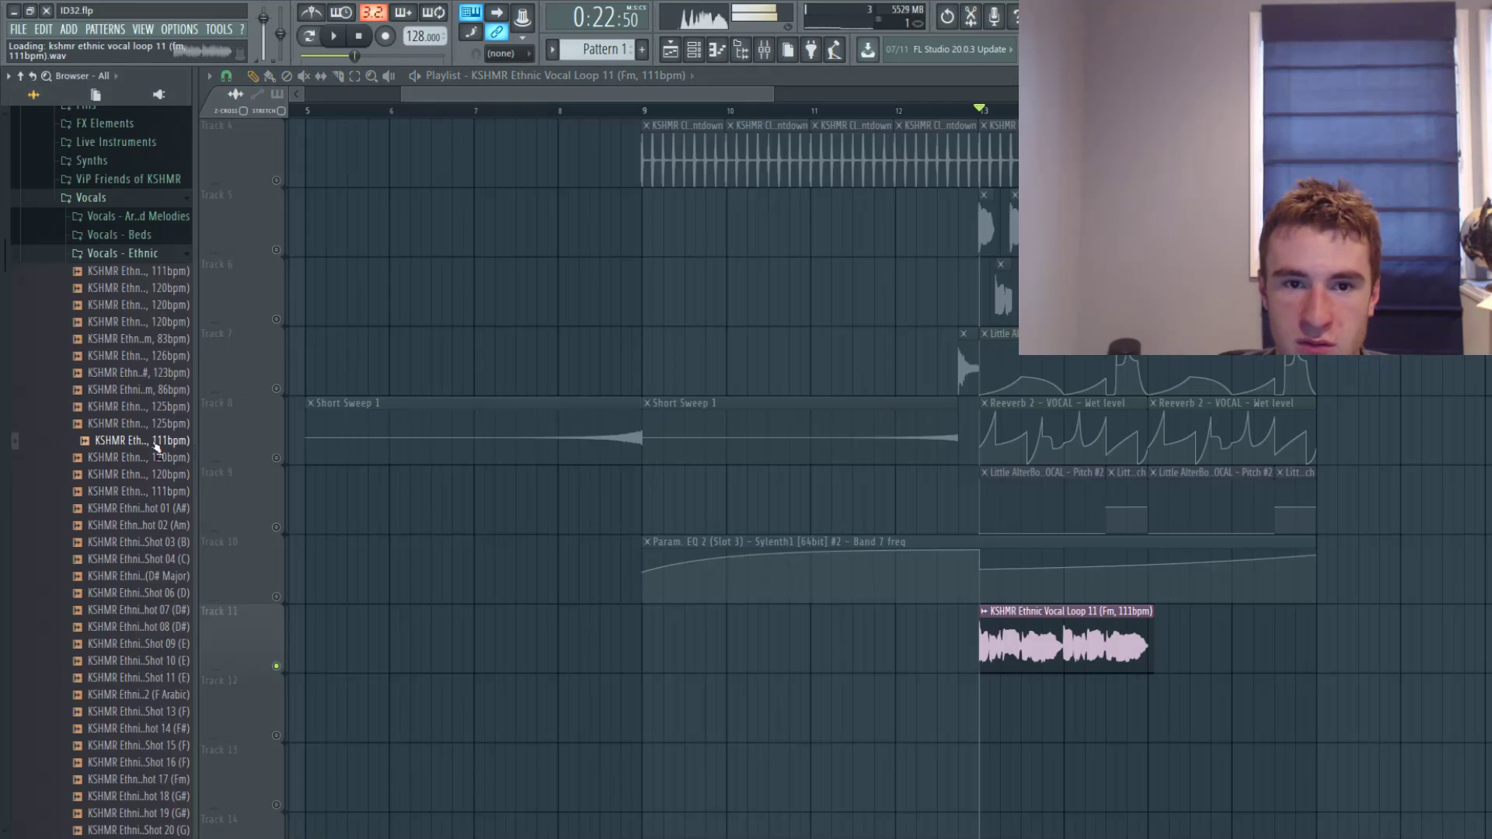
pyautogui.doubleClick(1020, 638)
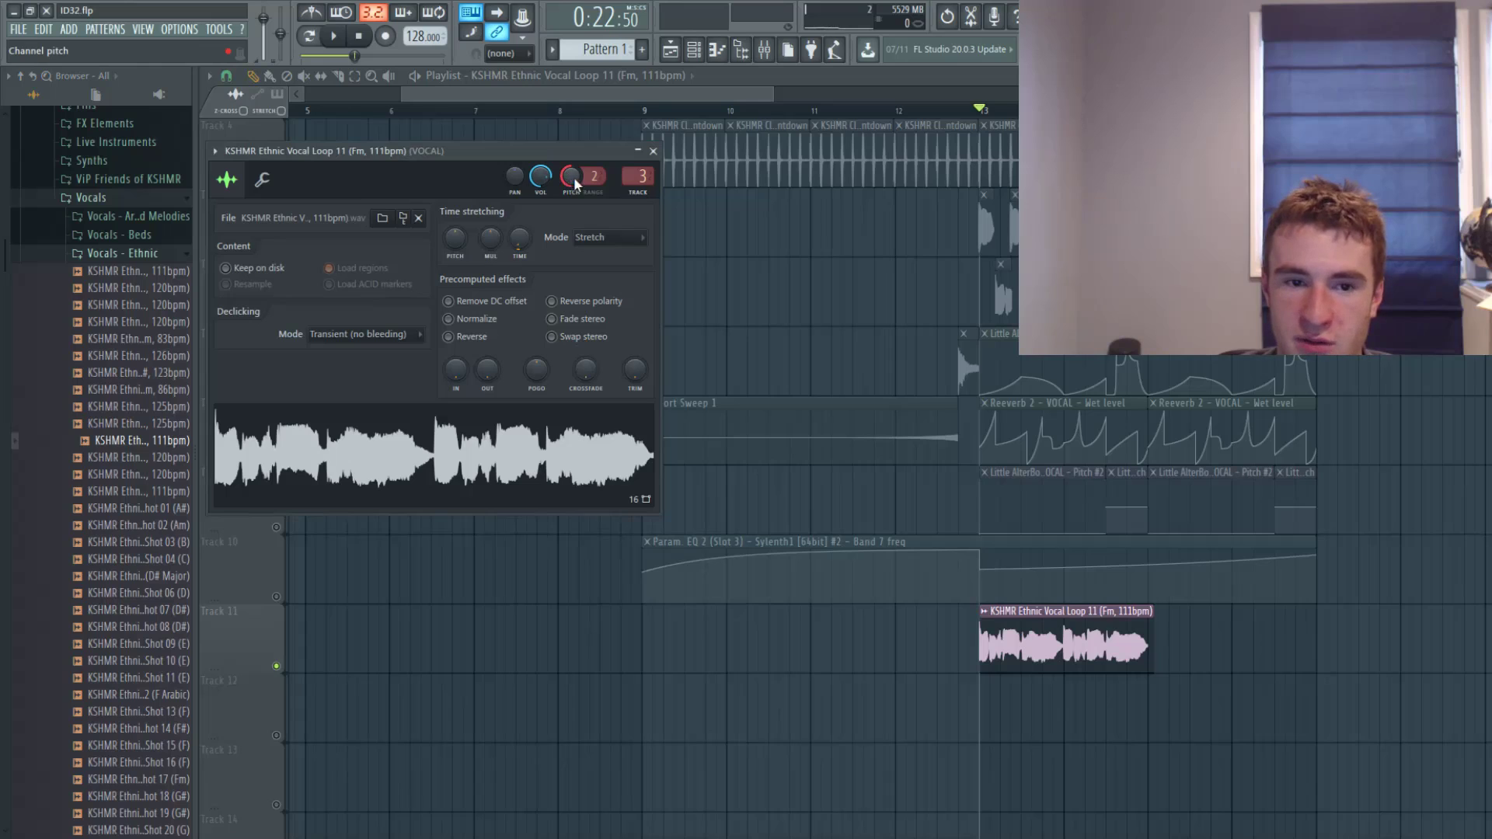
pyautogui.click(654, 152)
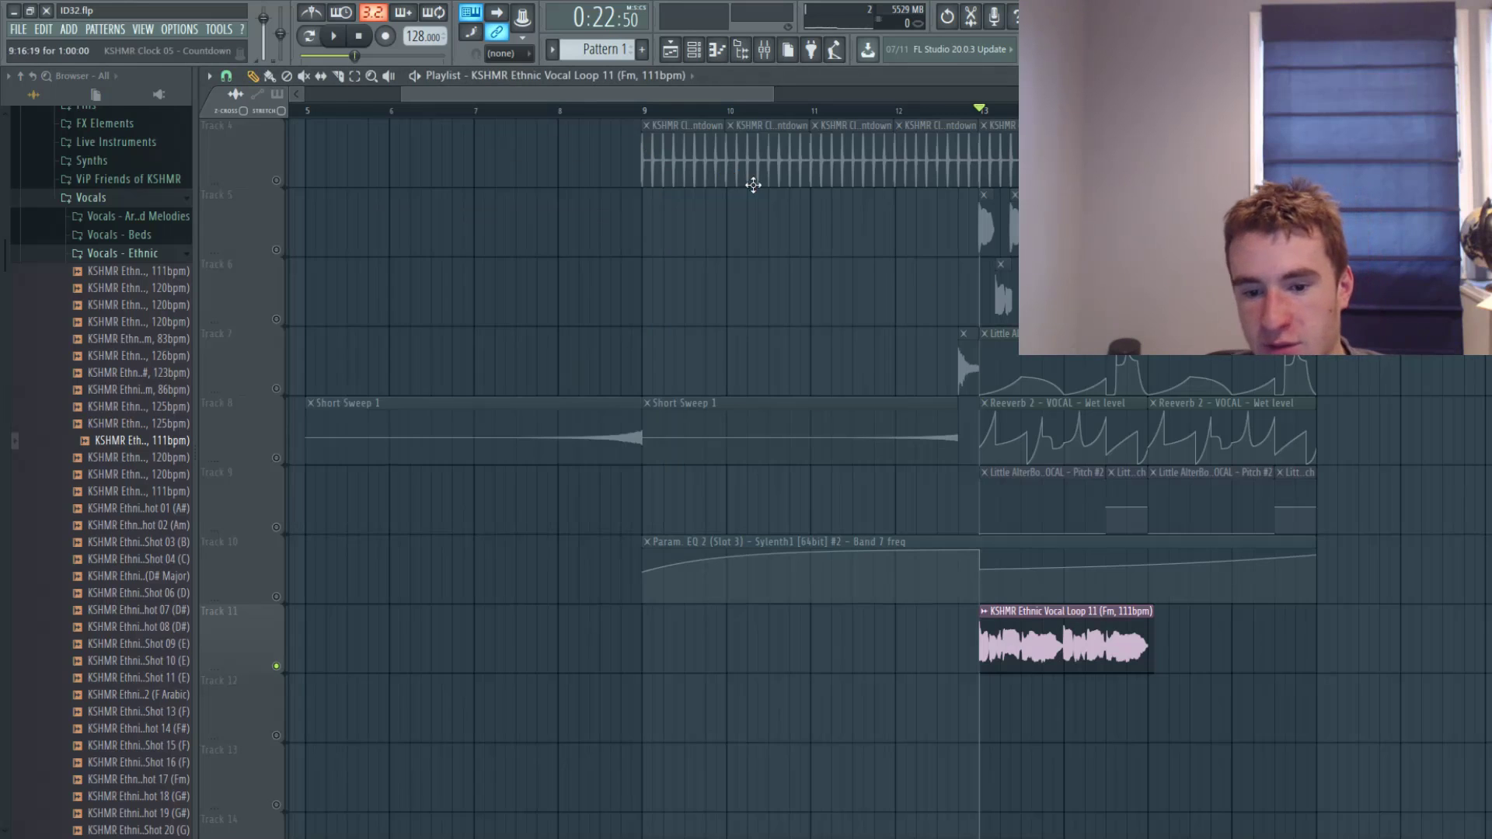
# Trim the end of the Vocal Loop 11 clip on Track 11 to the bar 15 line, two bars long.
pyautogui.scroll(3, 451, 644)
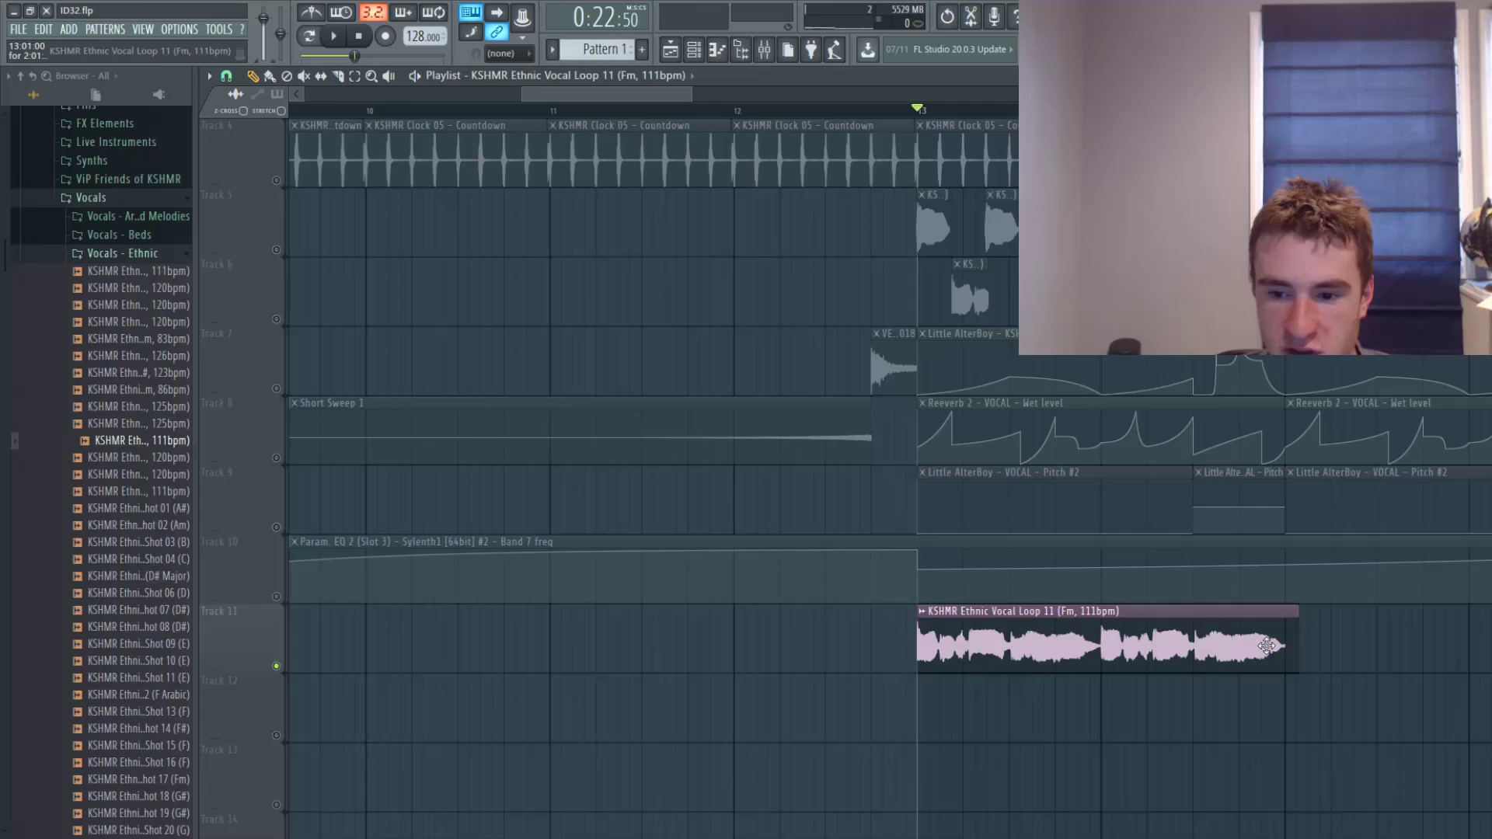
pyautogui.moveTo(1297, 645)
pyautogui.mouseDown()
pyautogui.moveTo(1424, 625)
pyautogui.moveTo(1286, 625)
pyautogui.mouseUp()
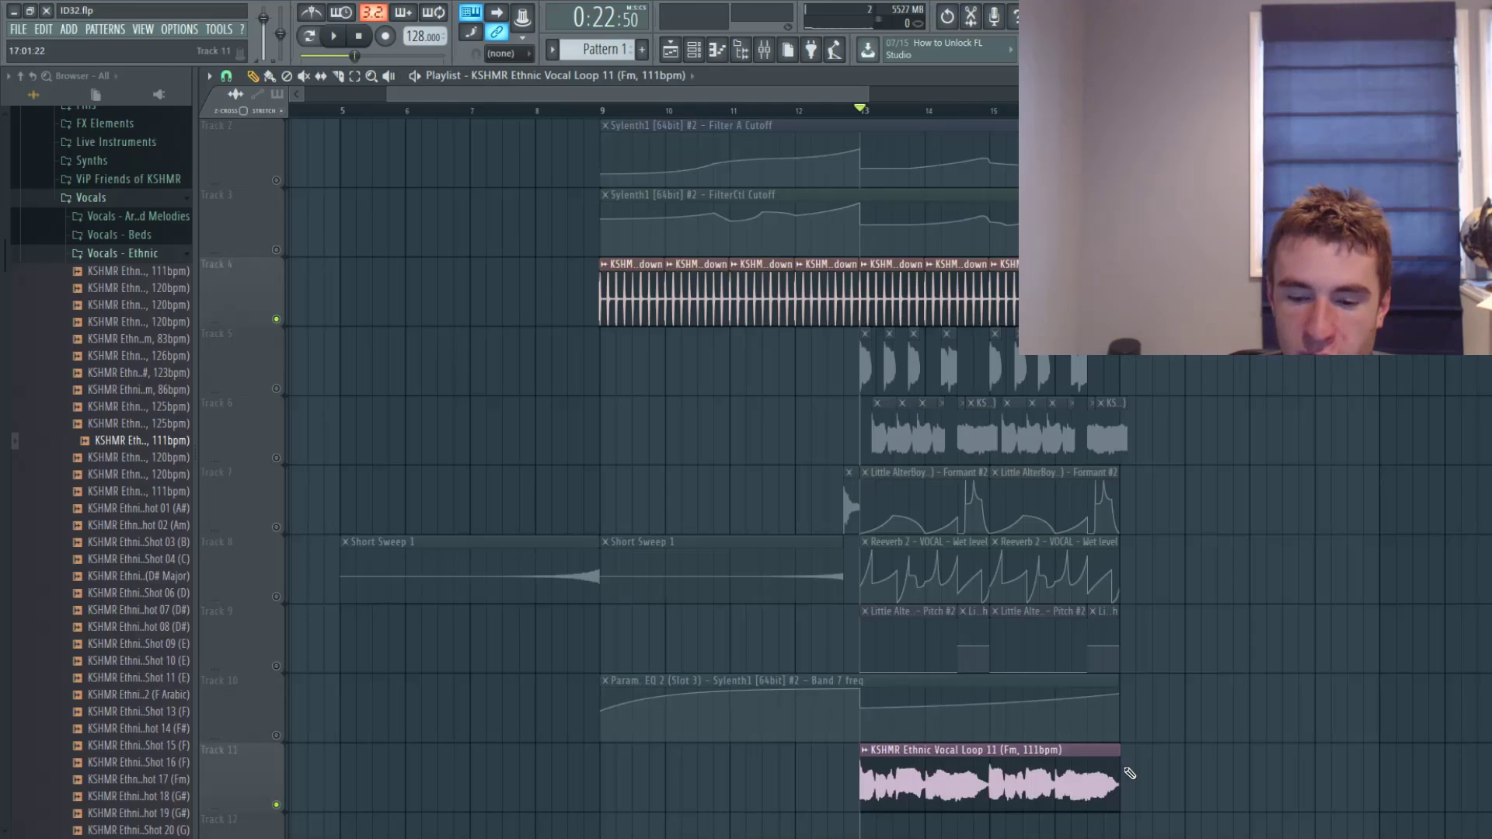
# Play the stretched four-bar Vocal Loop 11 clip with the countdown clock, undo the stretch and remove the stray Track 6 clip.
pyautogui.press('space')
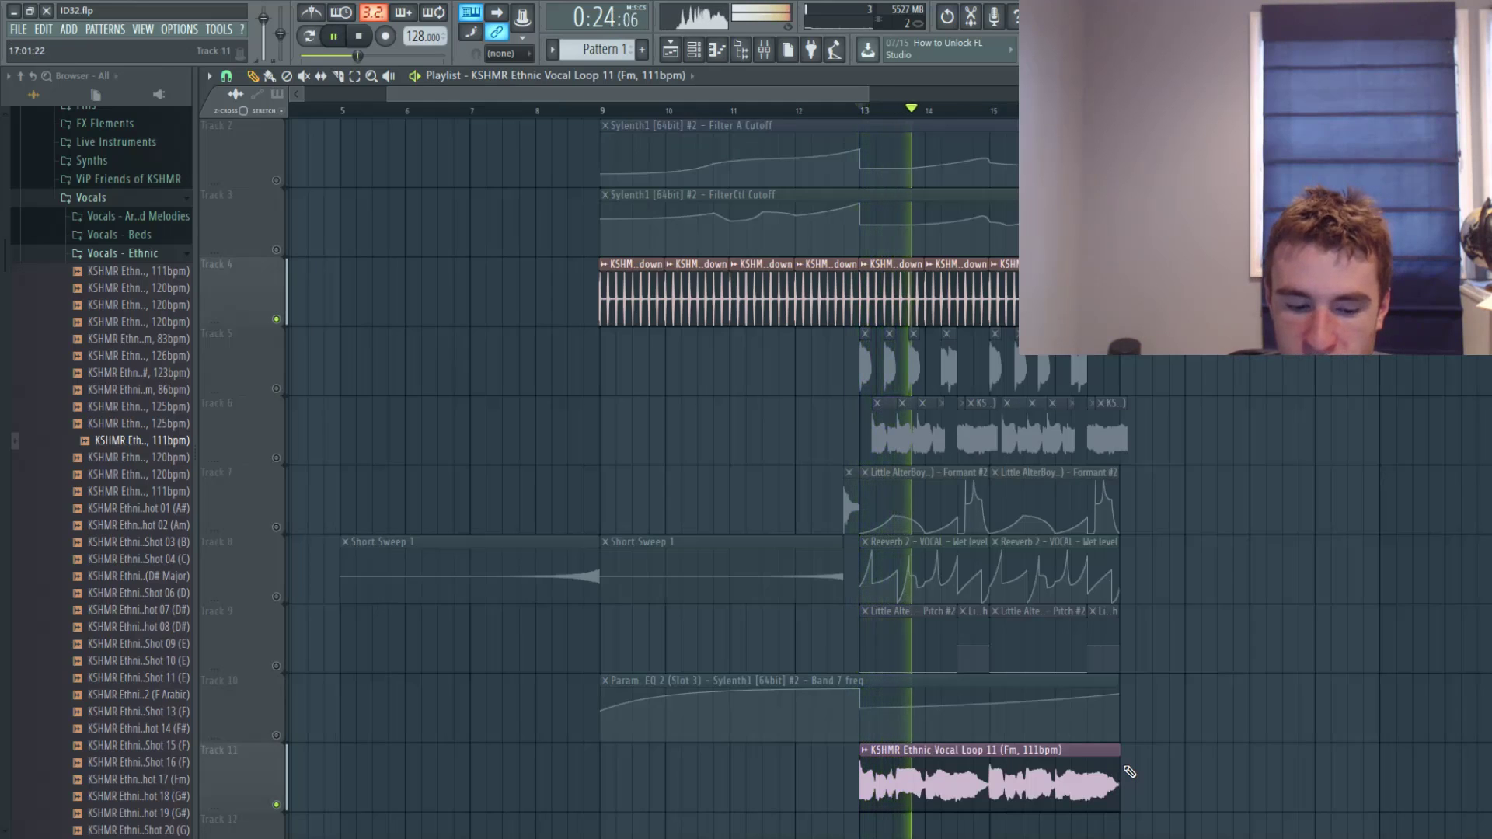
pyautogui.hotkey('ctrl', 'z')
pyautogui.press('space')
pyautogui.click(1283, 411)
pyautogui.rightClick(1286, 436)
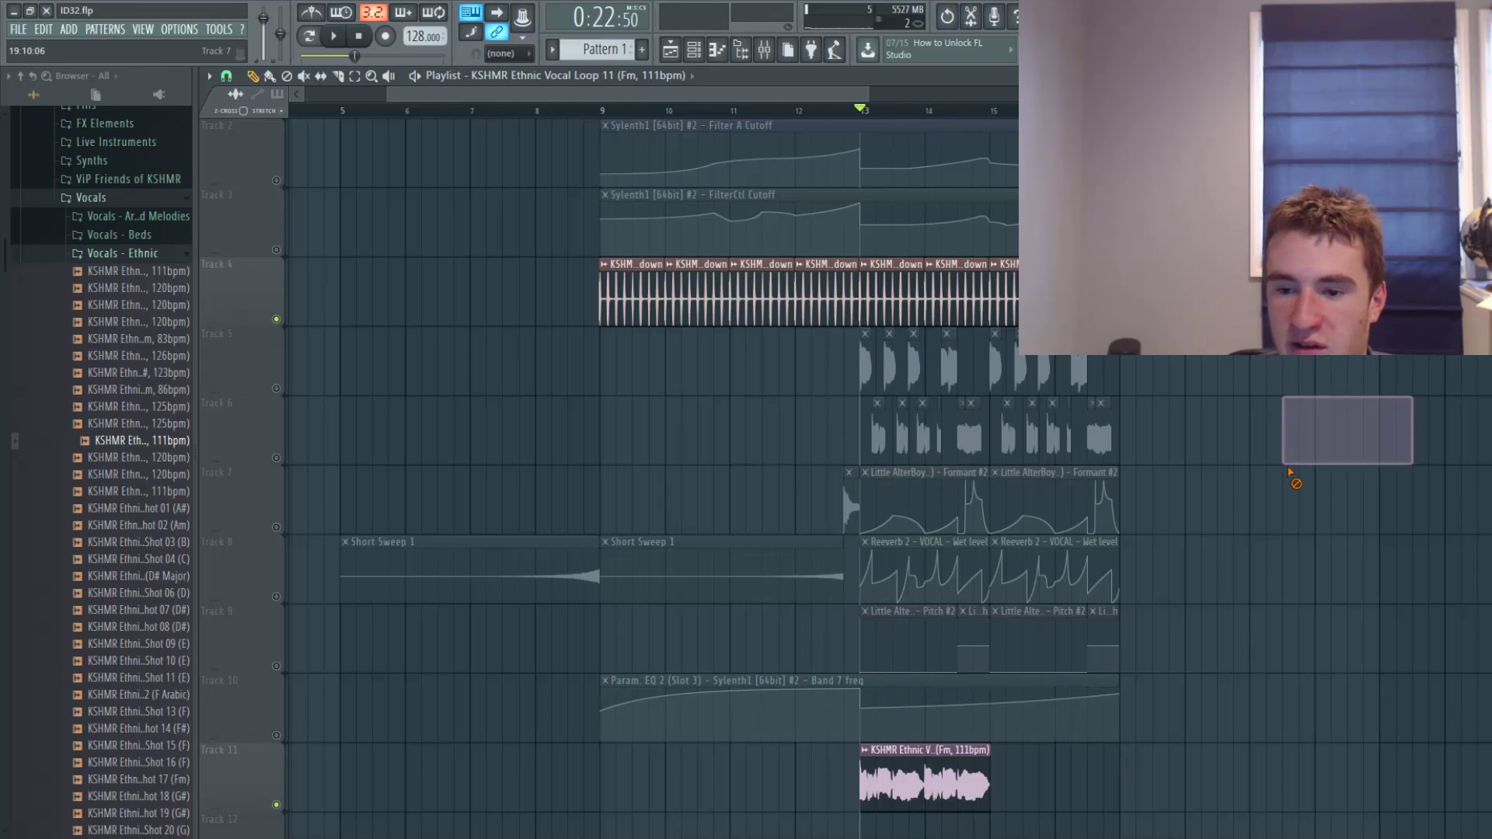
# Delete the Vocal Loop 11 clip from Track 11.
pyautogui.scroll(-3, 928, 651)
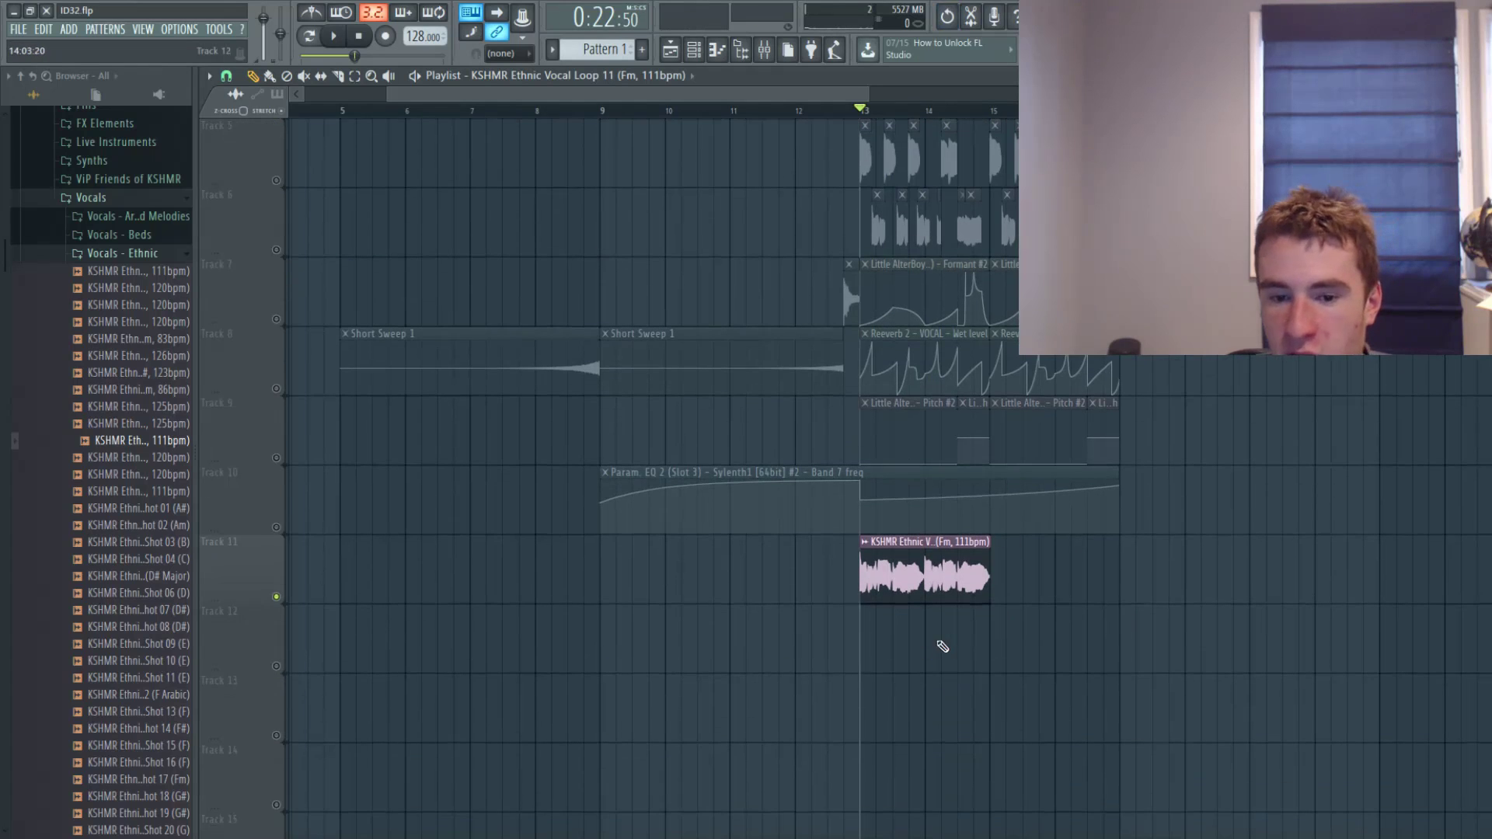
pyautogui.scroll(3, 936, 647)
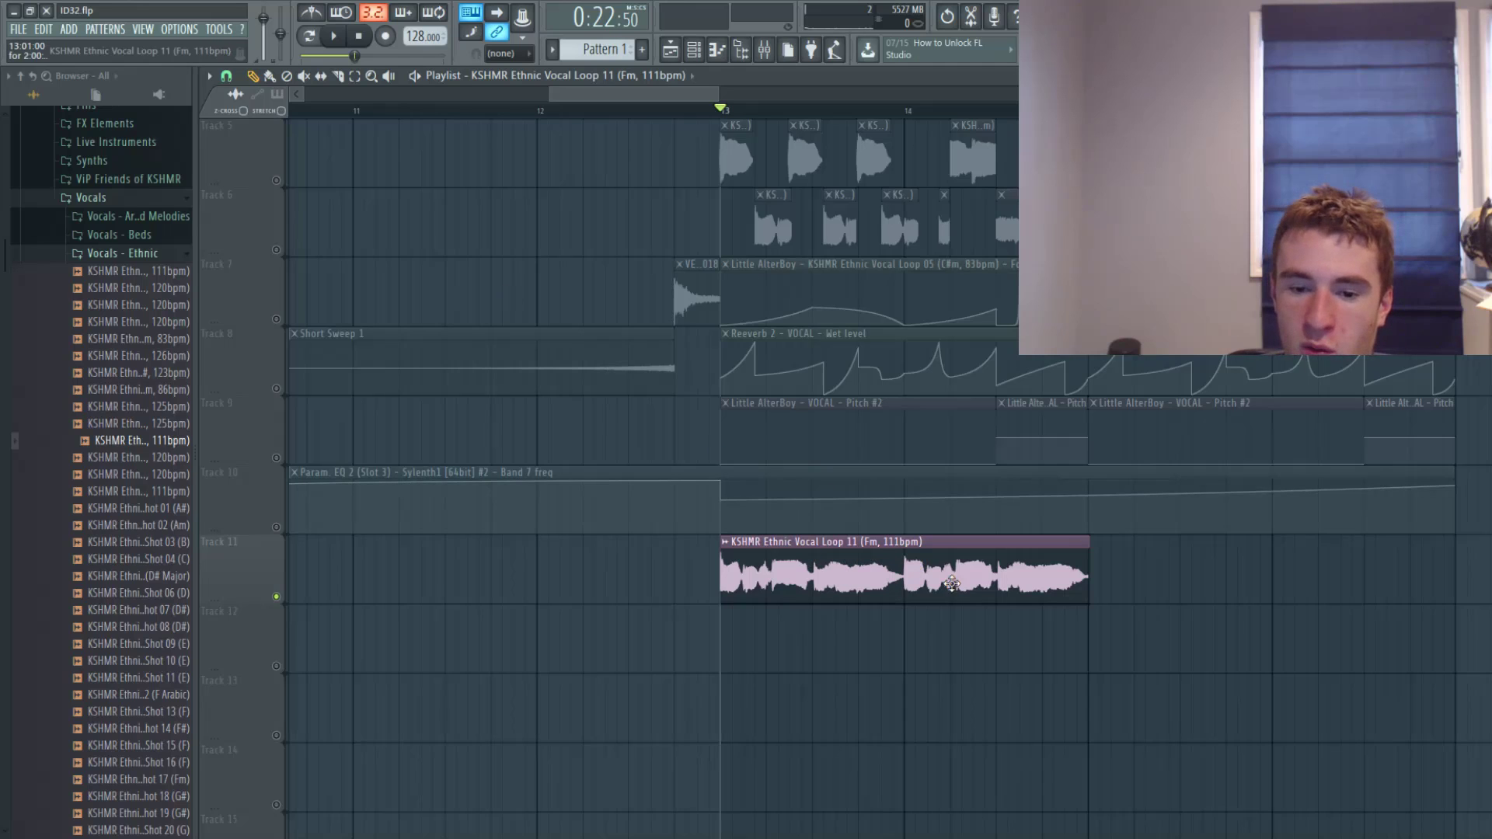
pyautogui.scroll(3, 805, 548)
pyautogui.scroll(-2, 763, 530)
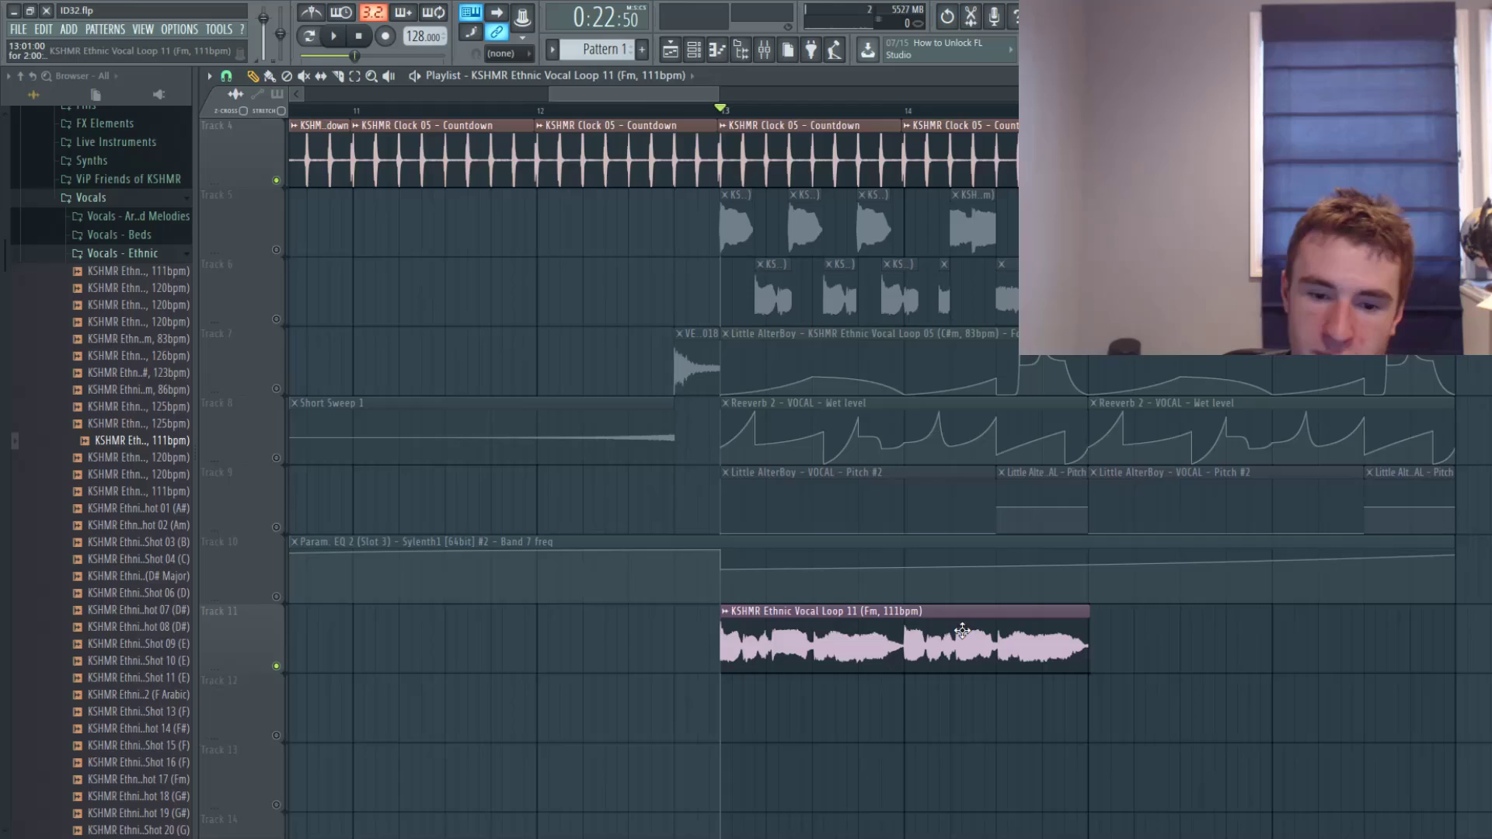
pyautogui.rightClick(892, 638)
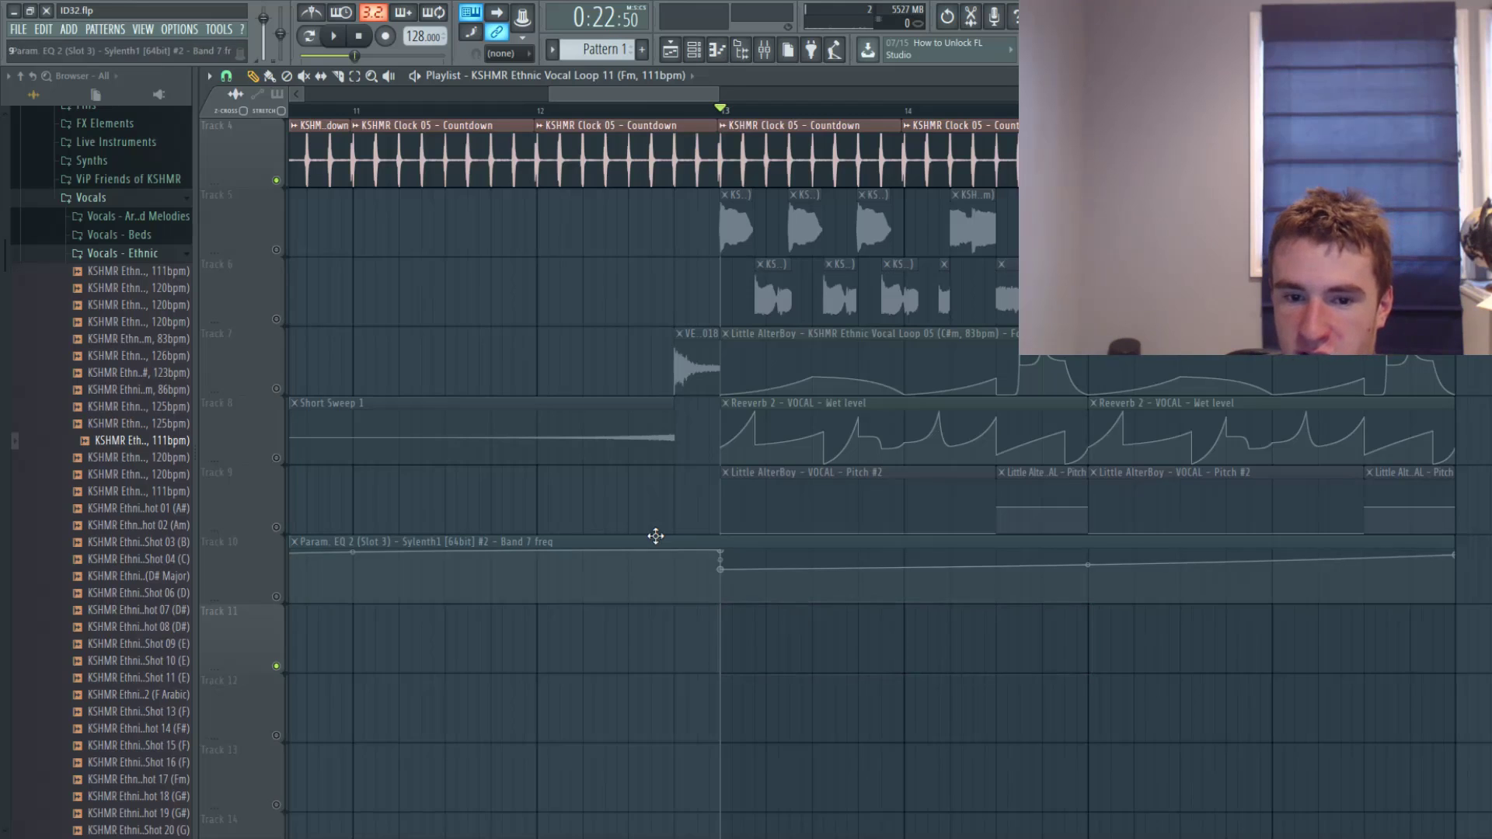
# Unmute Tracks 5 and 6 and play the two chopped vocals together with the countdown clock.
pyautogui.scroll(3, 645, 536)
pyautogui.click(276, 457)
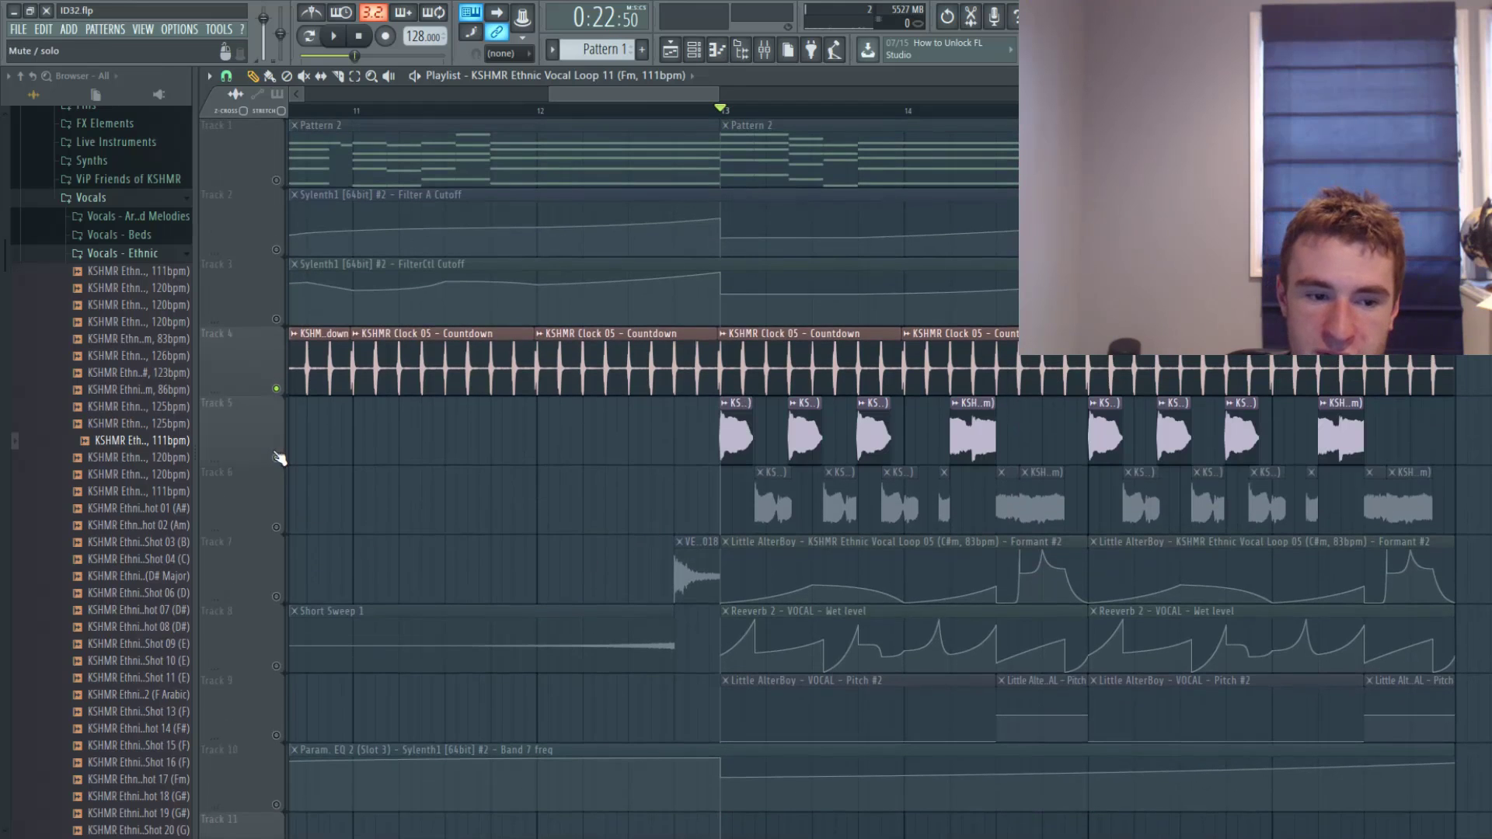
pyautogui.click(277, 527)
pyautogui.press('space')
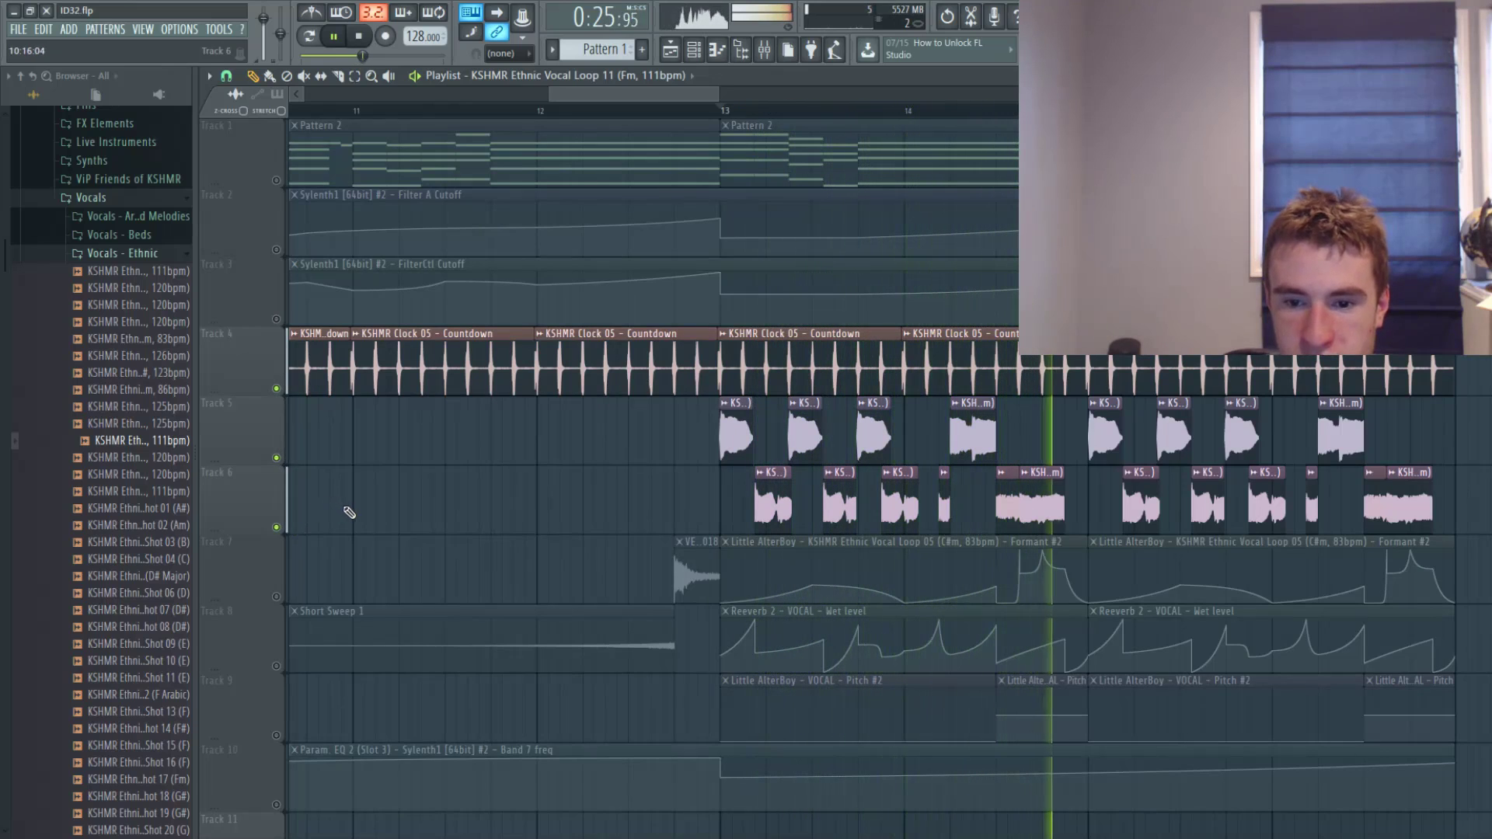
pyautogui.press('space')
# Place a KSHMR Ethnic Vocal Loop 14 (Gm, 111bpm) clip on Track 12 and extend its start back to just before bar 13.
pyautogui.scroll(-3, 883, 622)
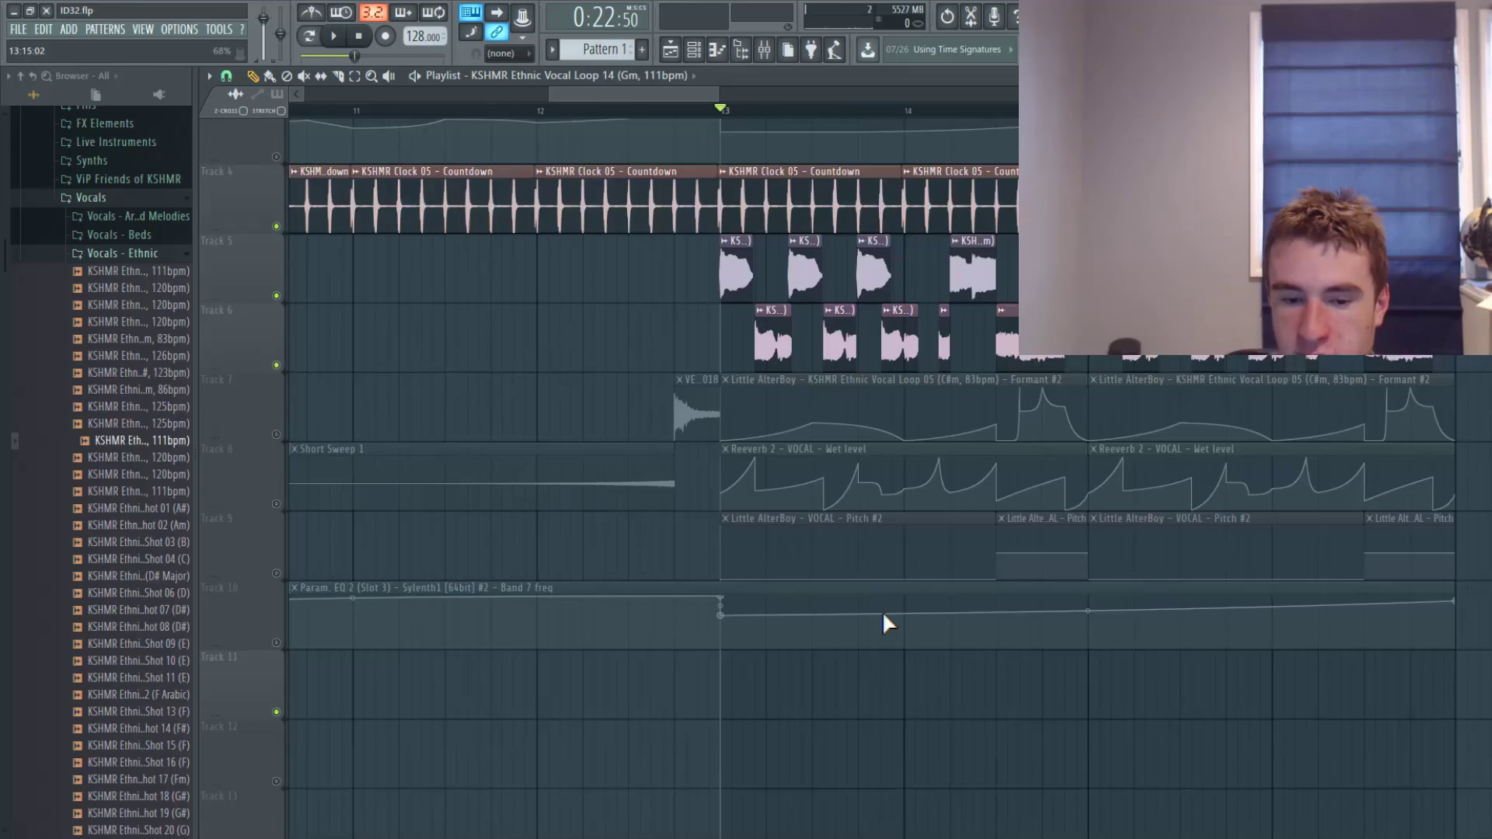
pyautogui.scroll(-2, 883, 622)
pyautogui.click(829, 635)
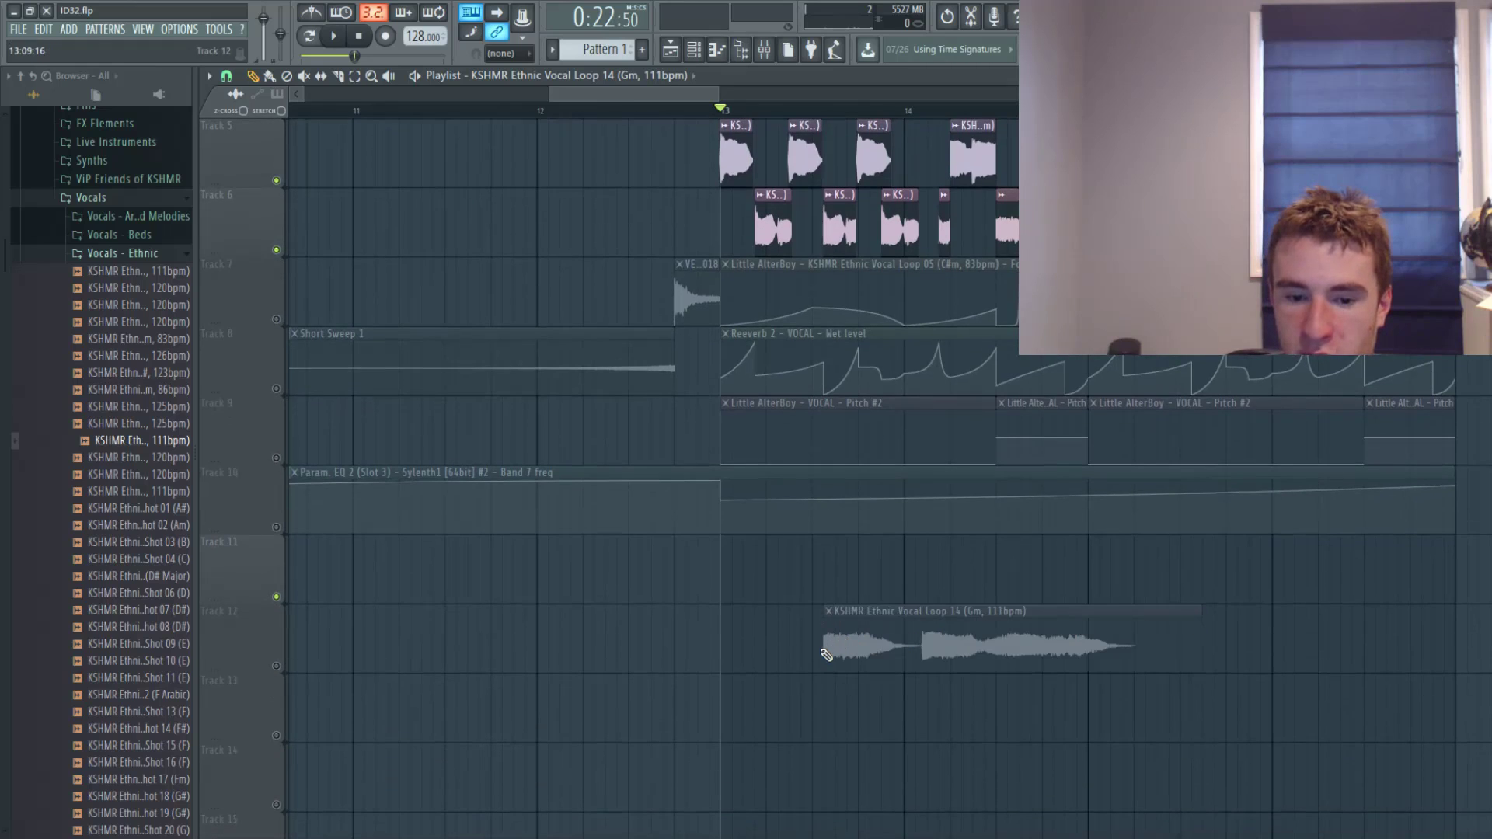
pyautogui.moveTo(826, 655); pyautogui.dragTo(657, 629)
# Play the Vocal Loop 14 clip with Track 12 soloed, and delete the clip.
pyautogui.click(276, 666)
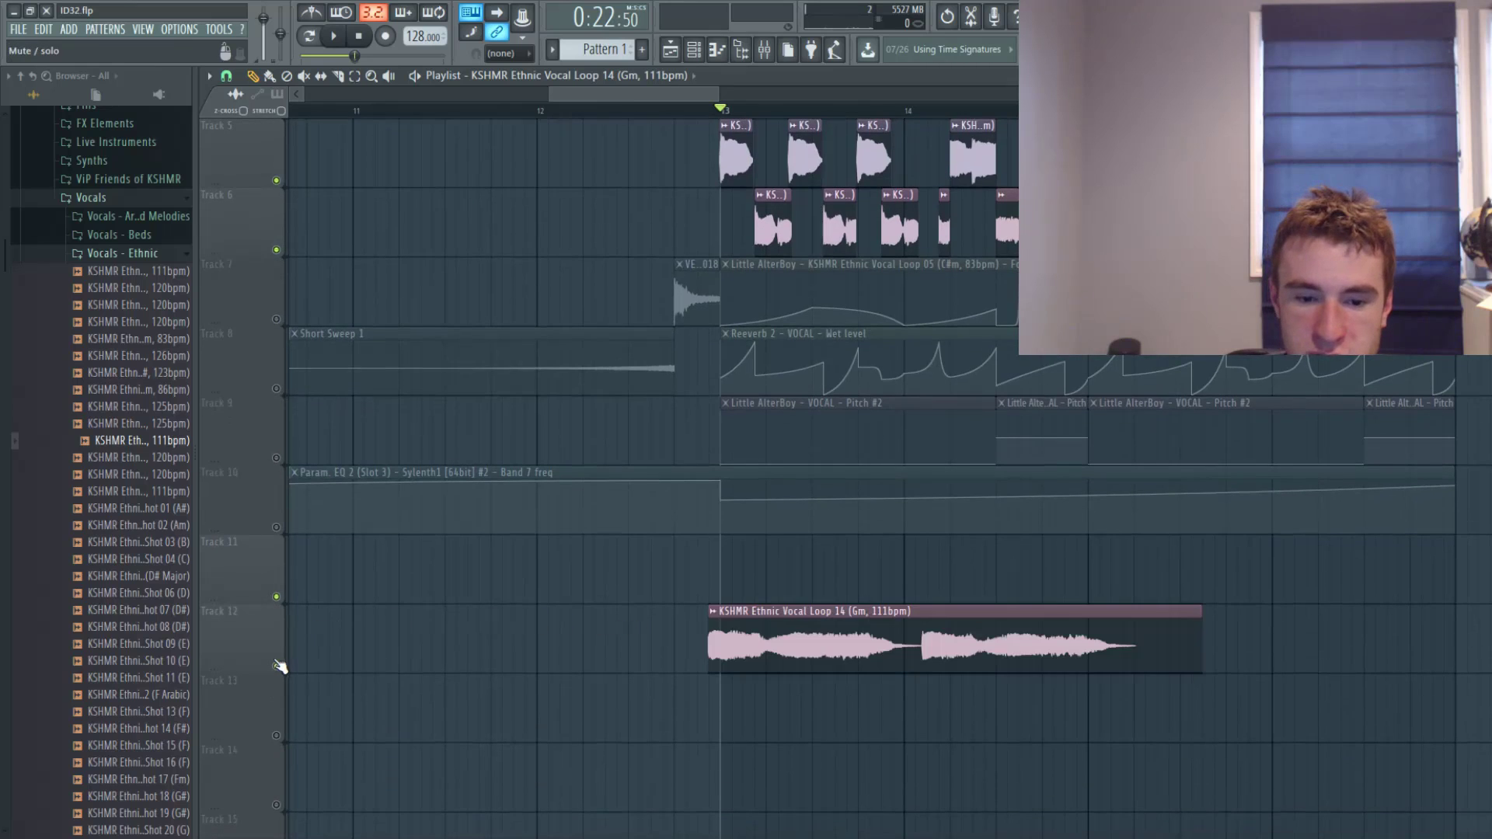
pyautogui.press('space')
pyautogui.press('space')
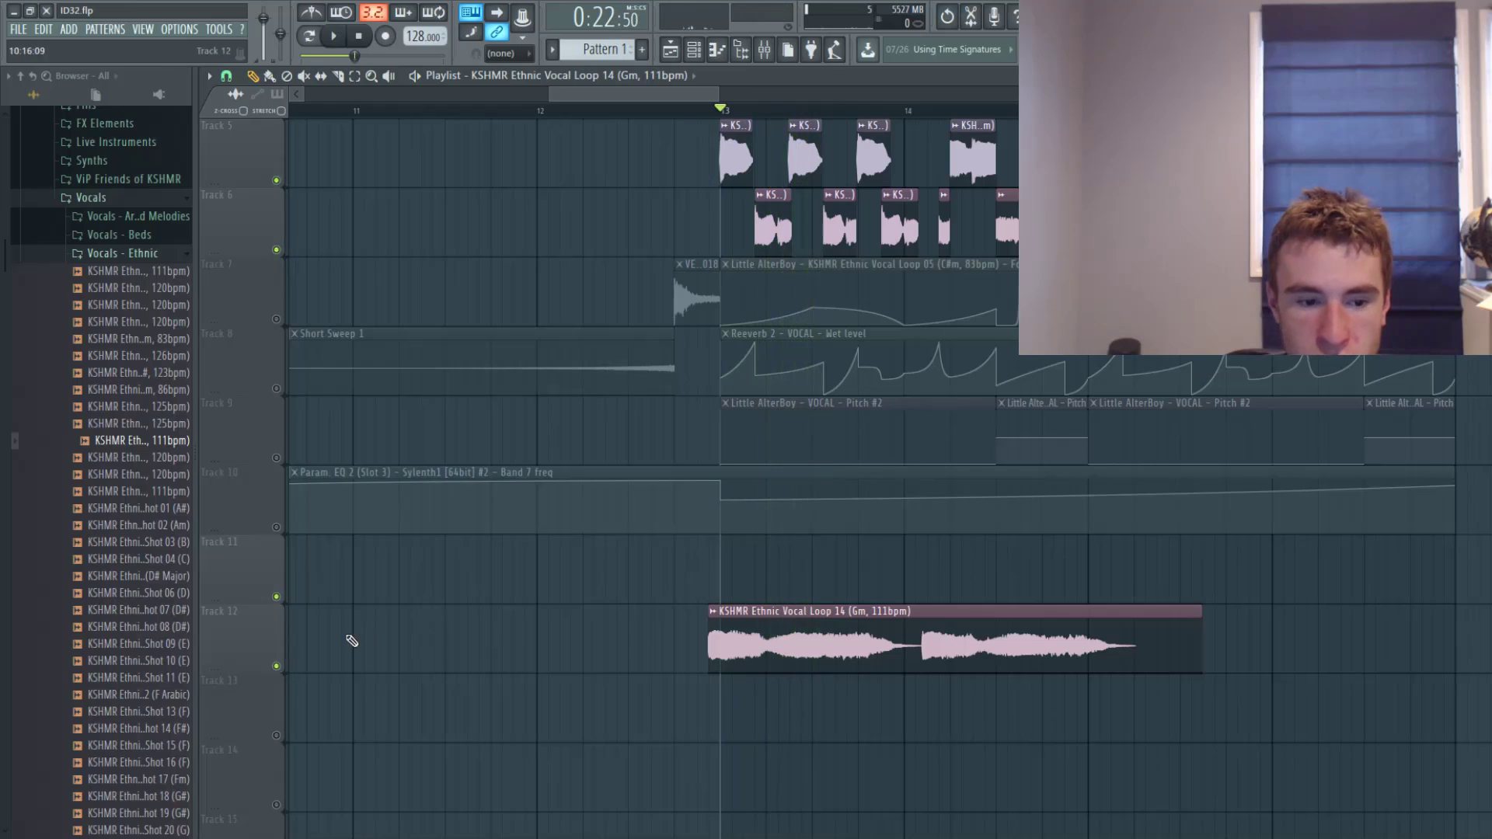
pyautogui.rightClick(278, 666)
pyautogui.press('space')
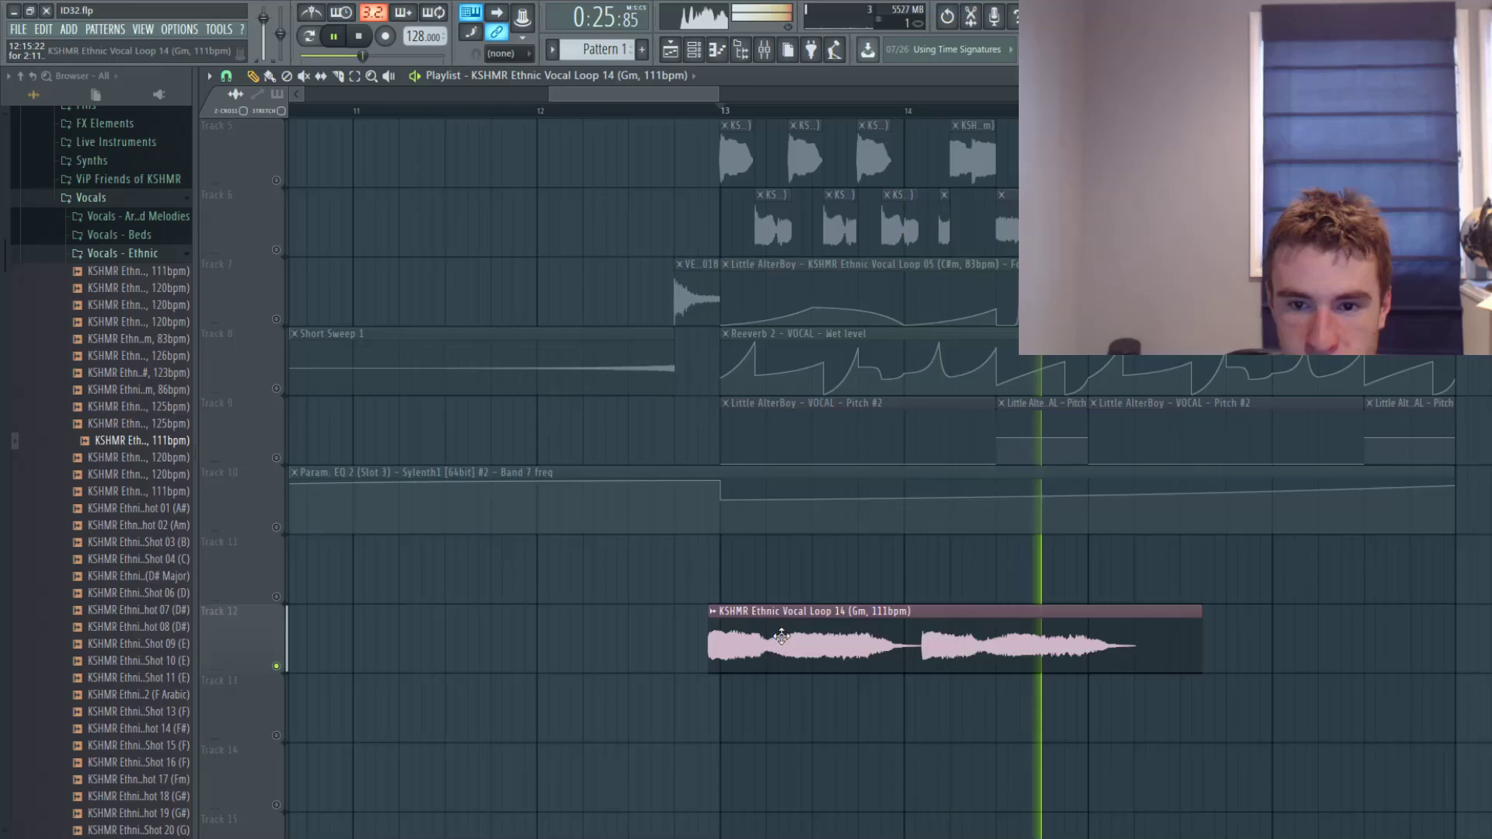
pyautogui.scroll(3, 784, 634)
pyautogui.scroll(-3, 785, 635)
pyautogui.press('space')
pyautogui.scroll(-2, 785, 645)
pyautogui.rightClick(853, 528)
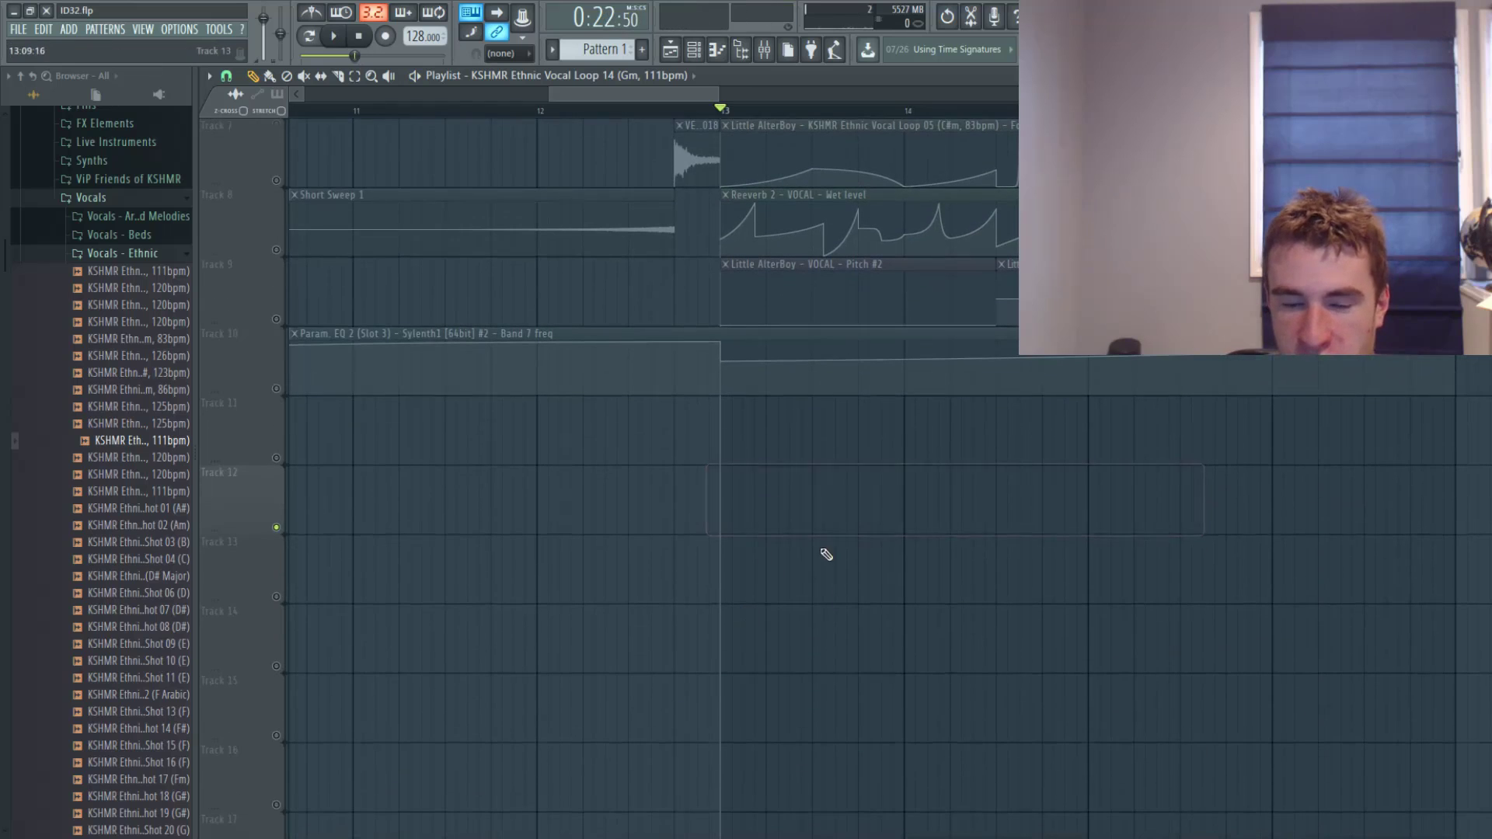
# Solo Track 6 and play its chopped vocal clips from bar 13.
pyautogui.scroll(6, 826, 549)
pyautogui.click(287, 531)
pyautogui.press('space')
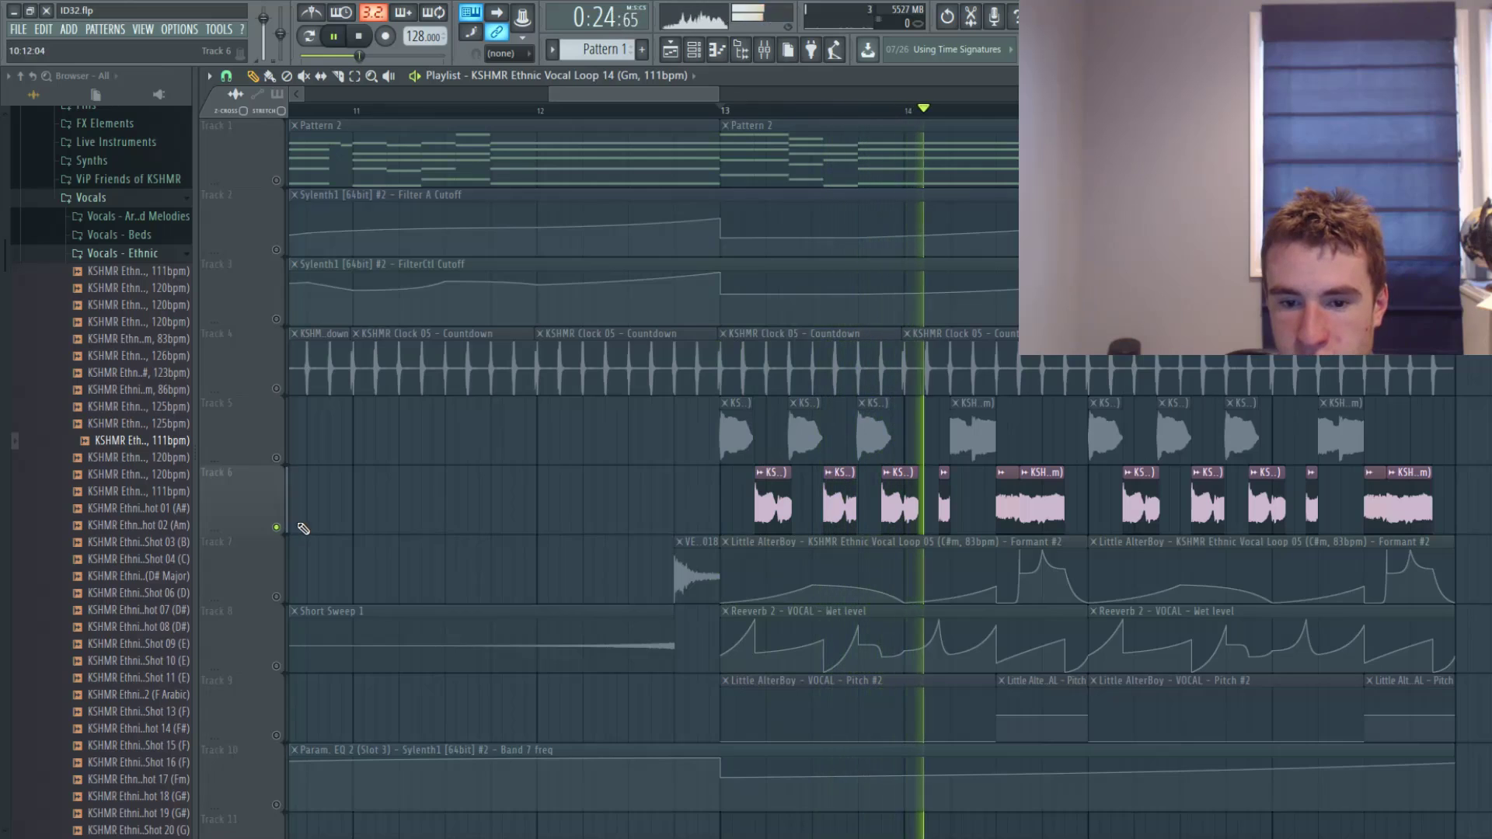
pyautogui.press('space')
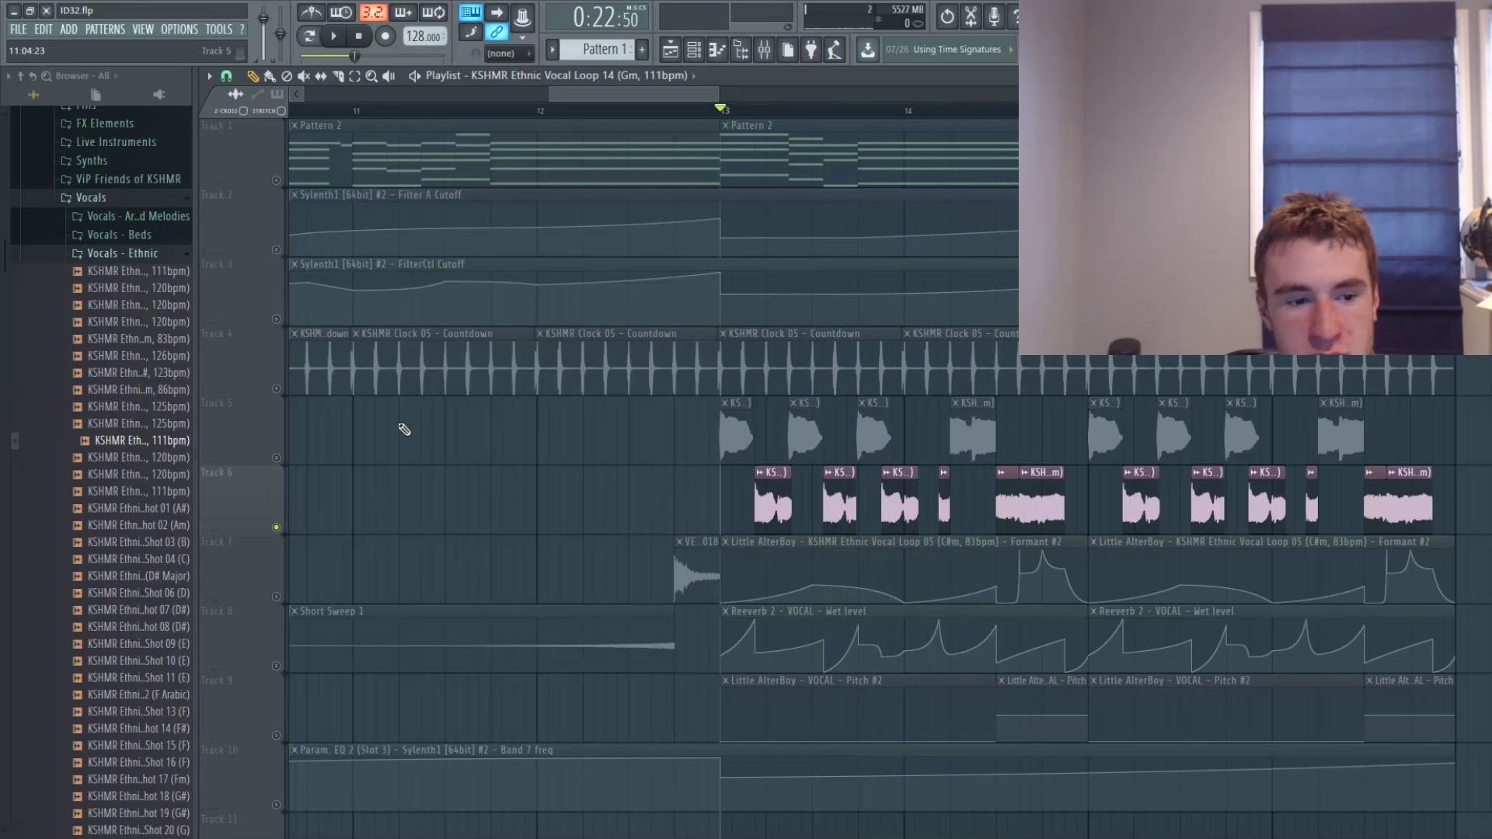
# Unmute Track 5 alongside Track 6 and play both chopped vocals together.
pyautogui.click(278, 464)
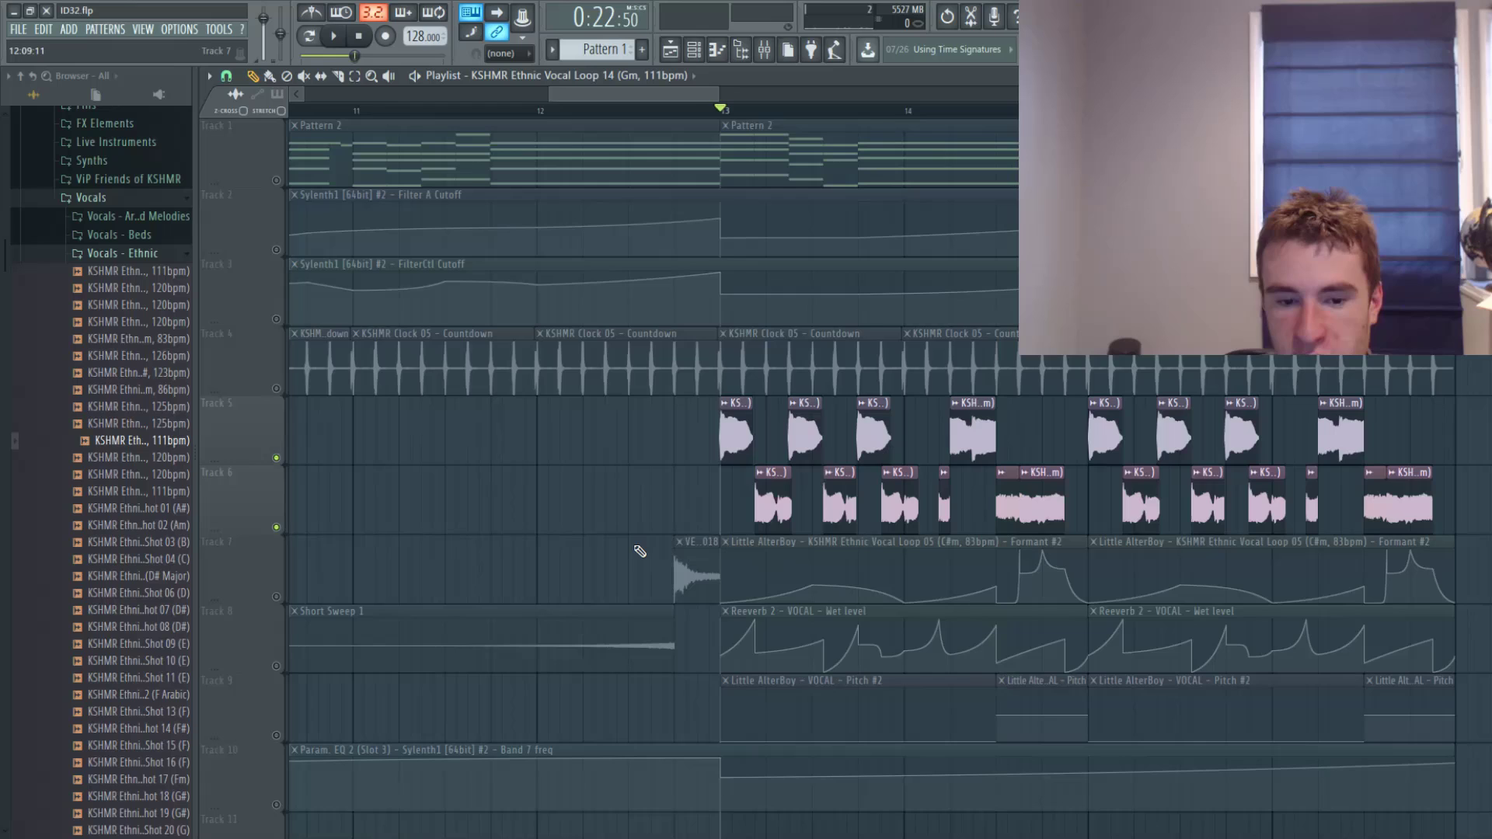
pyautogui.press('space')
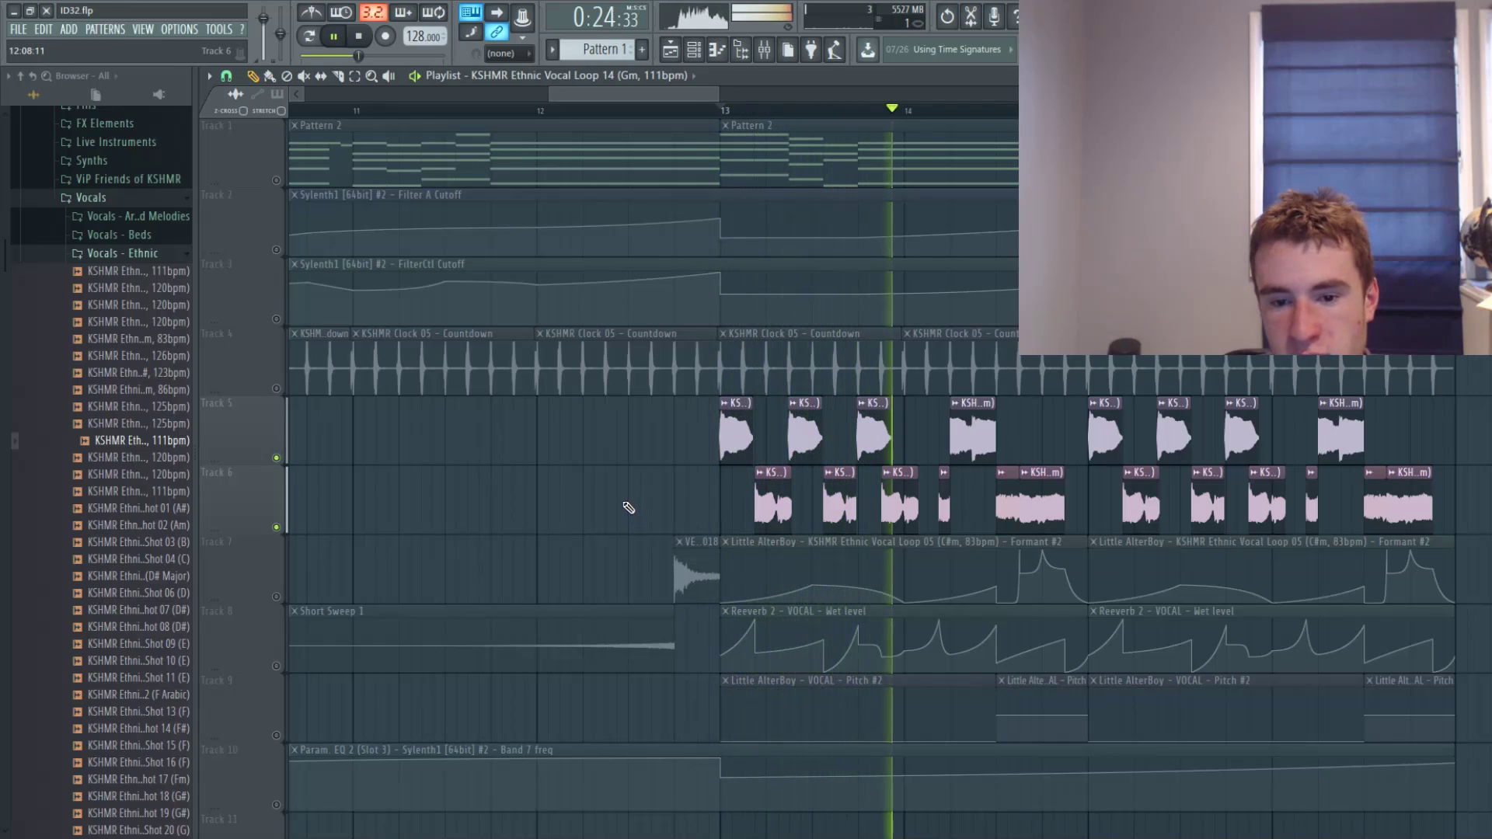
pyautogui.press('space')
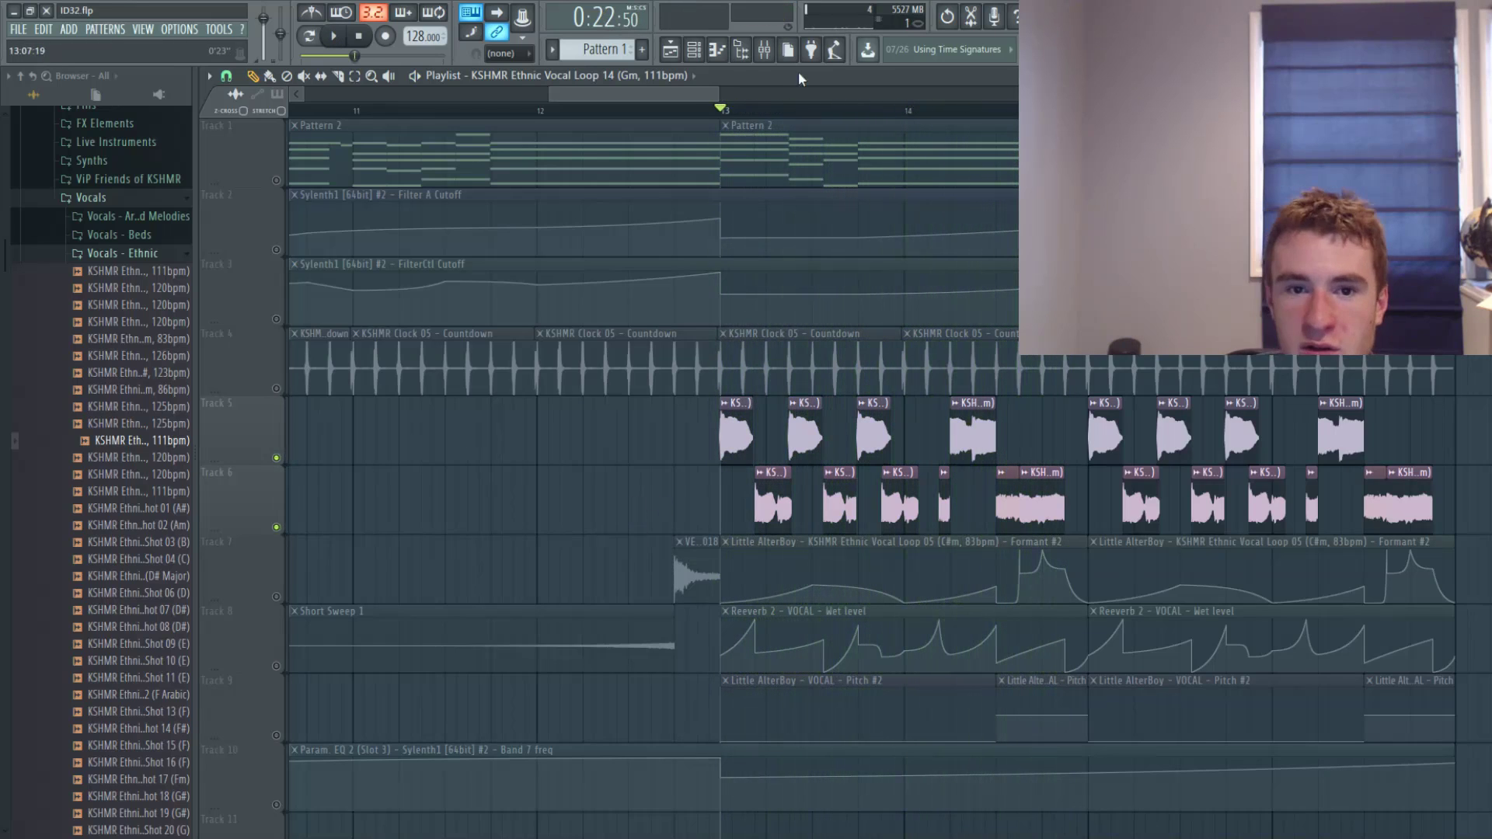
# Examine the Parametric EQ 2, OTT and Little AlterBoy effects on the VOCAL mixer channel.
pyautogui.click(770, 56)
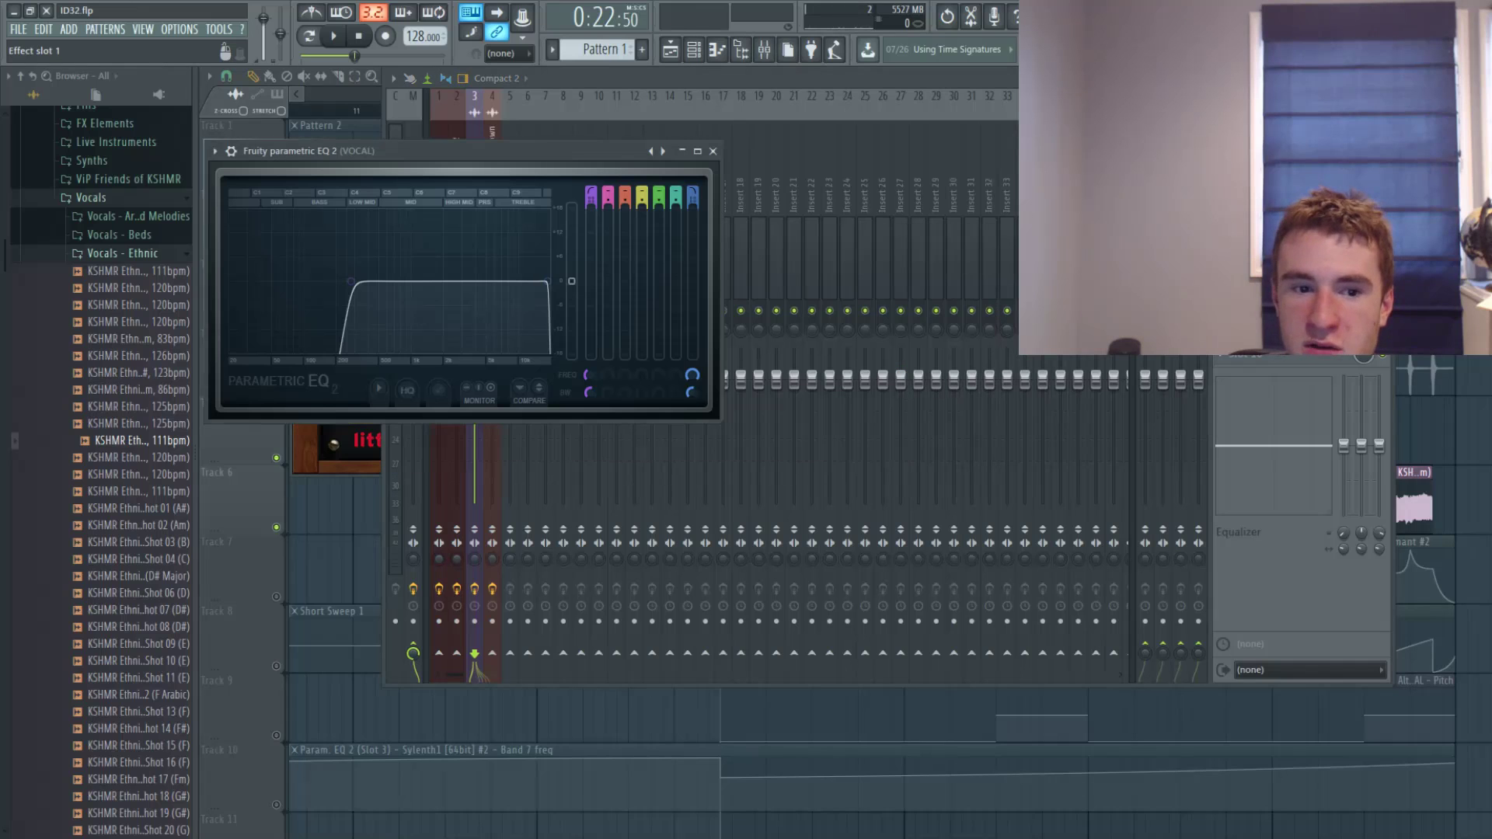
pyautogui.click(1282, 155)
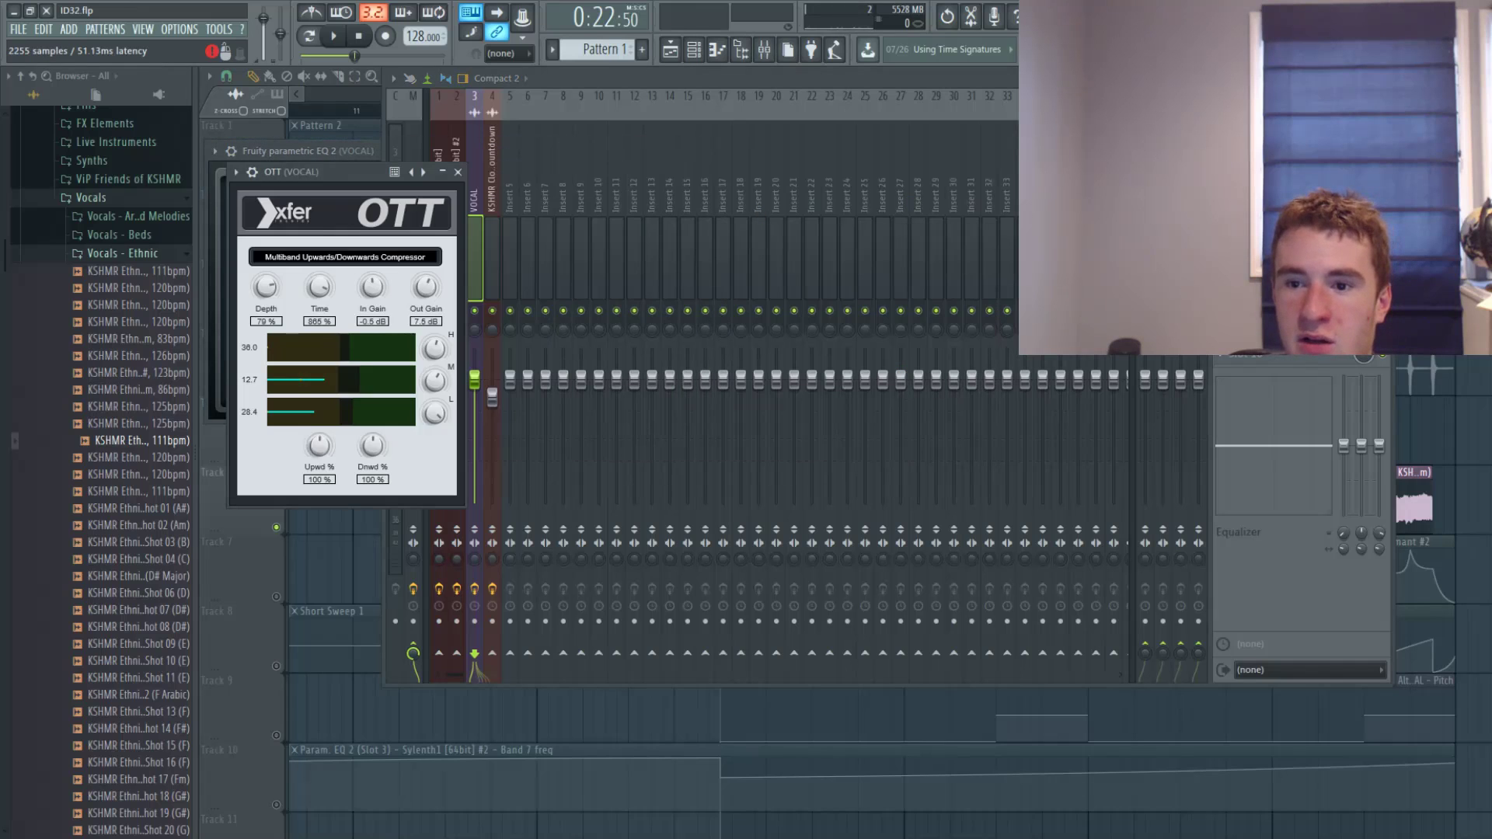
pyautogui.click(1363, 155)
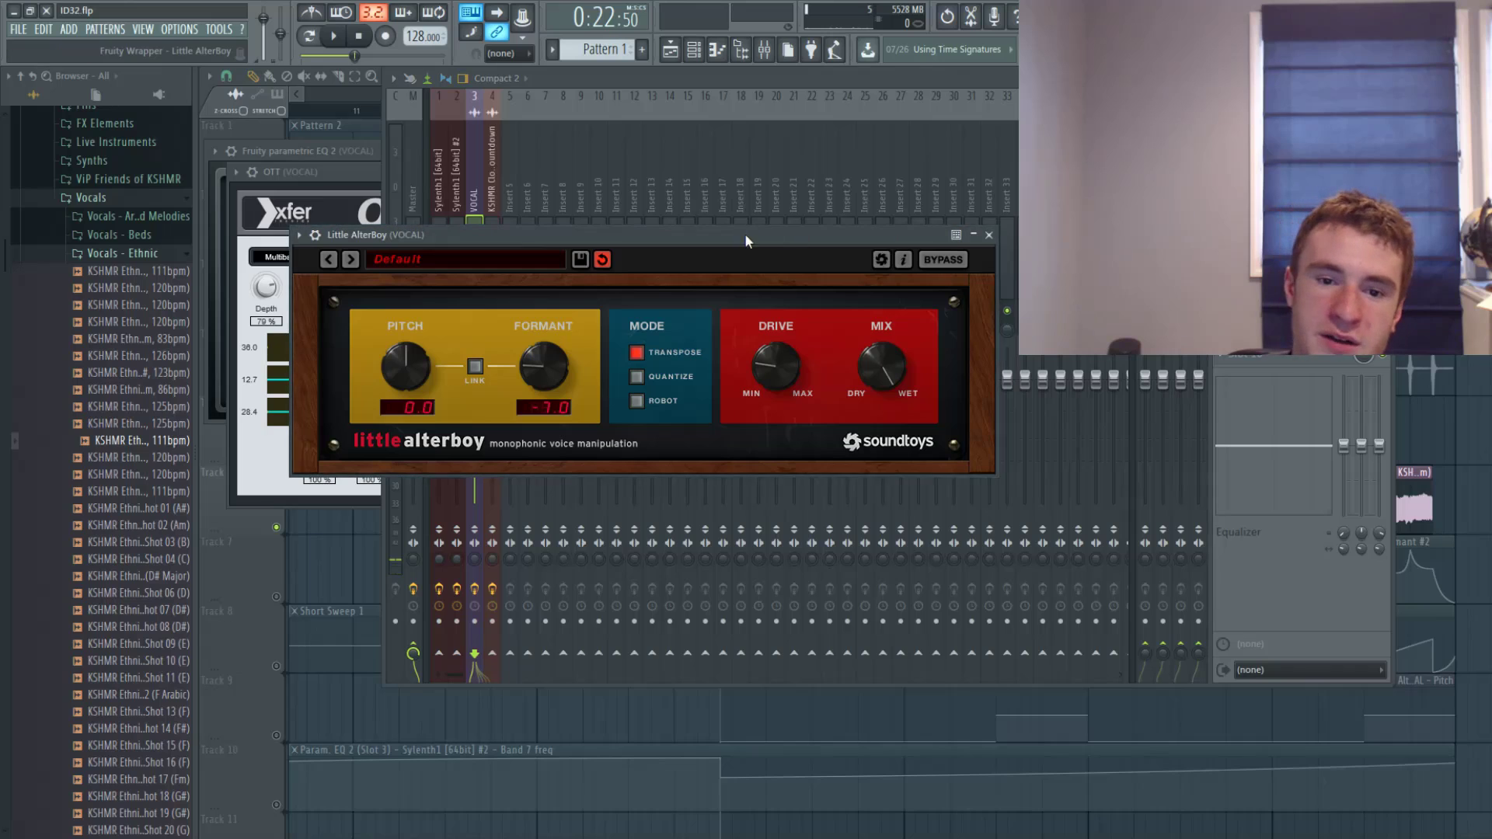
pyautogui.moveTo(745, 234); pyautogui.dragTo(821, 319)
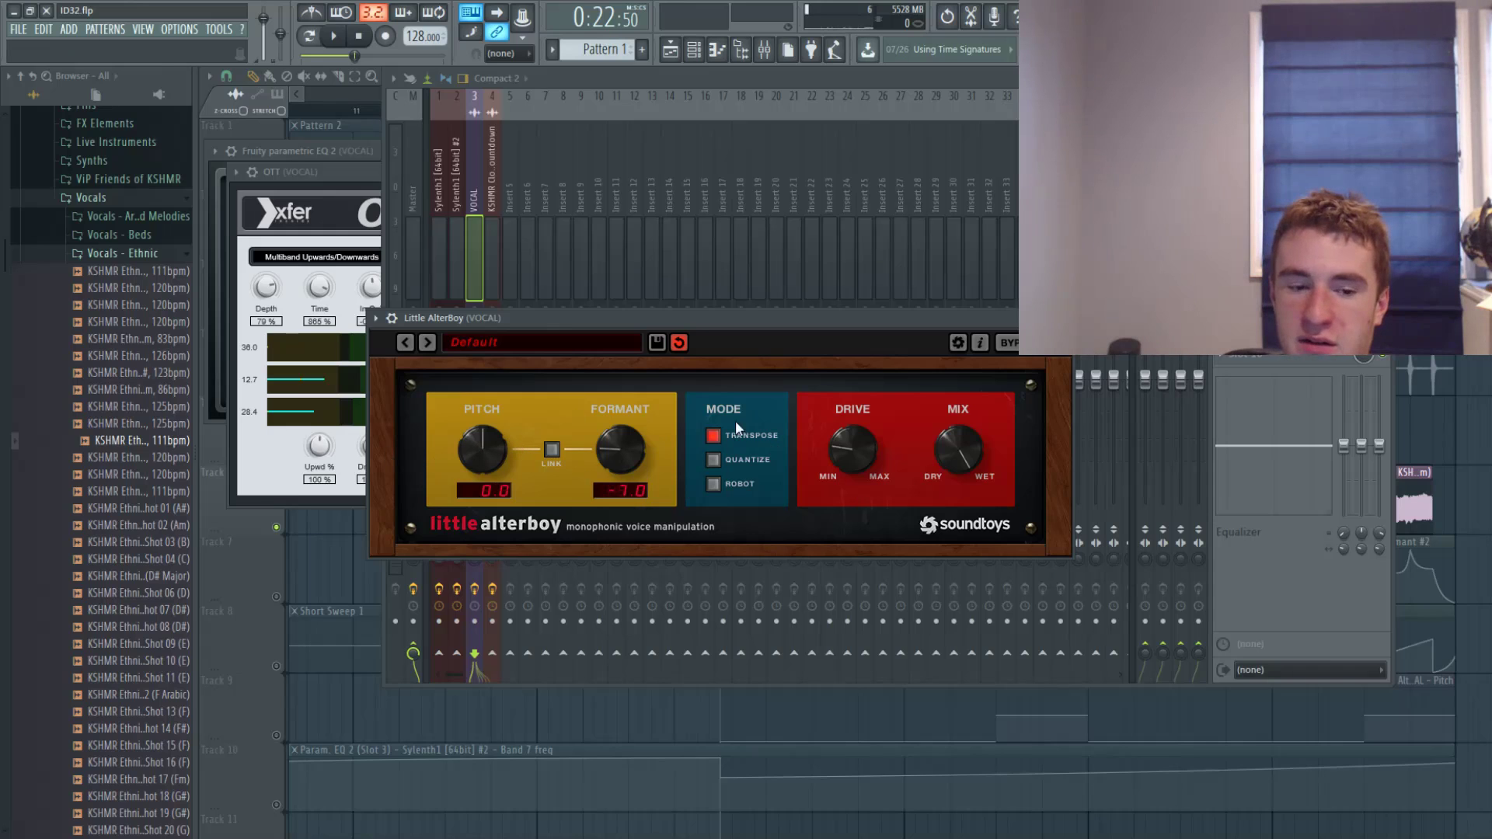
# Unmute Track 7 with the Little AlterBoy formant automation in the Playlist.
pyautogui.click(361, 96)
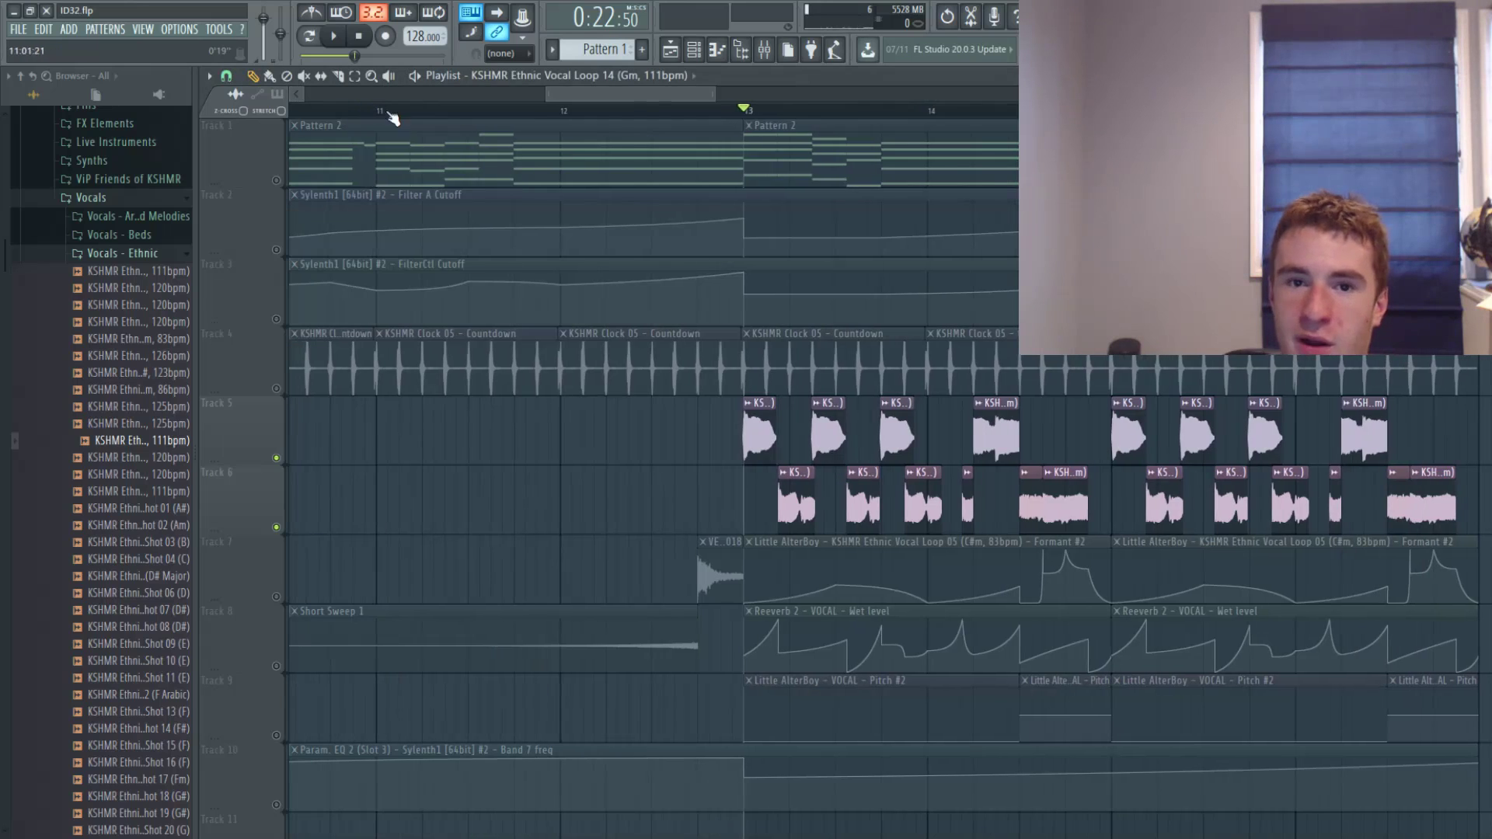
pyautogui.scroll(3, 834, 543)
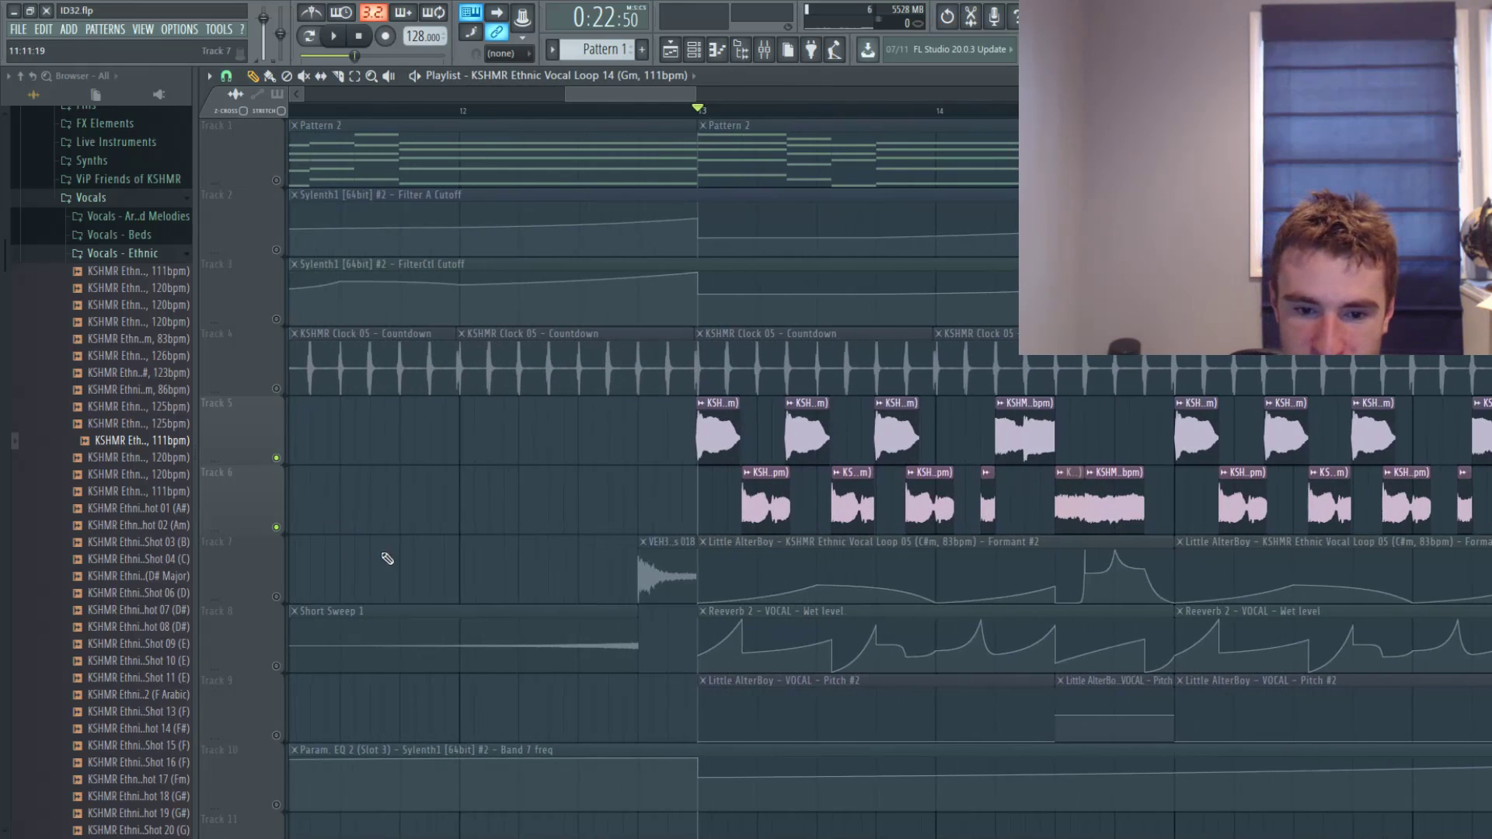
pyautogui.click(274, 597)
pyautogui.scroll(-3, 716, 622)
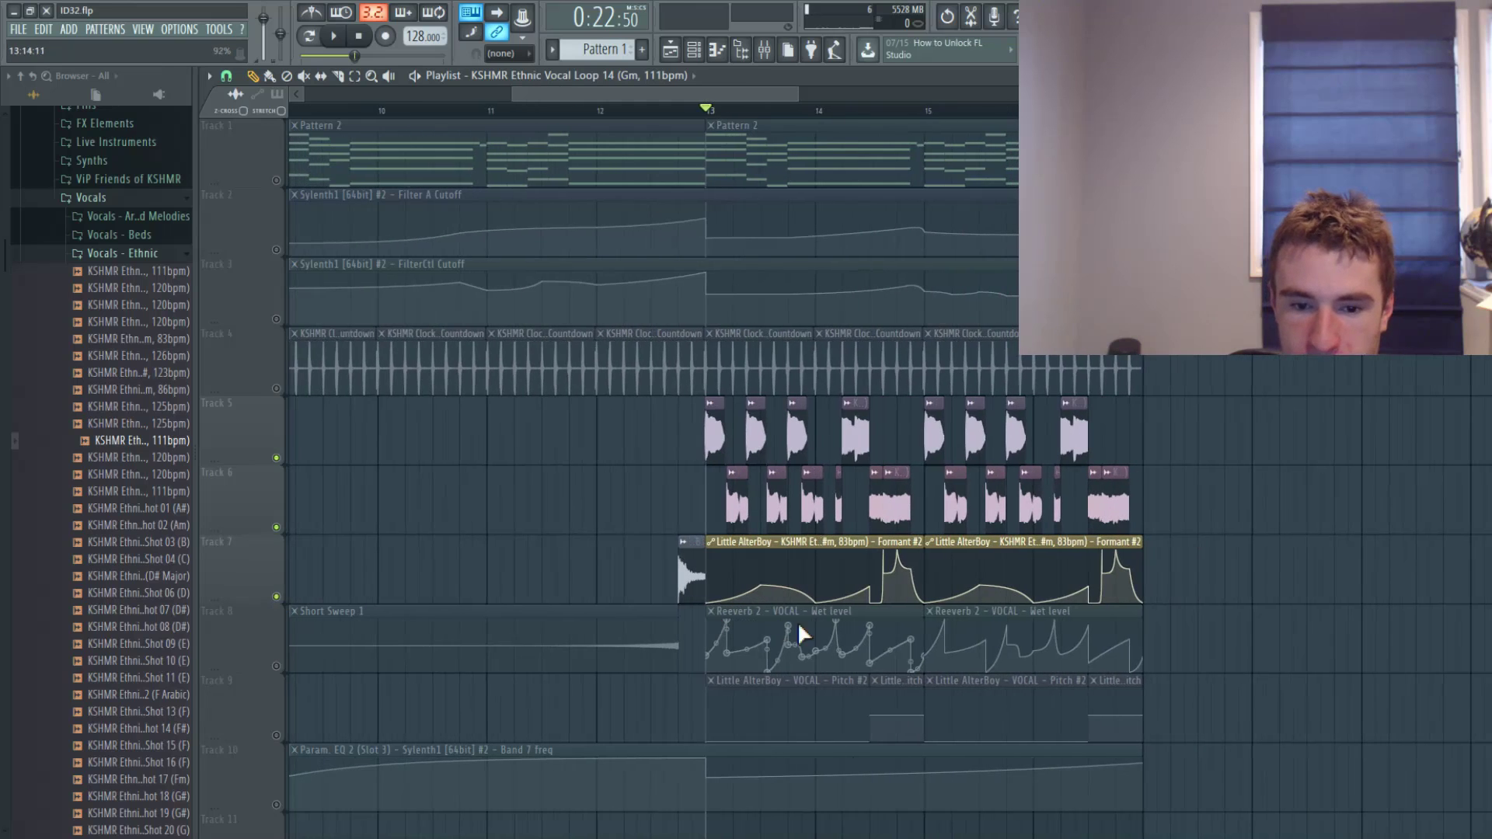
pyautogui.scroll(4, 783, 622)
pyautogui.scroll(-1, 783, 618)
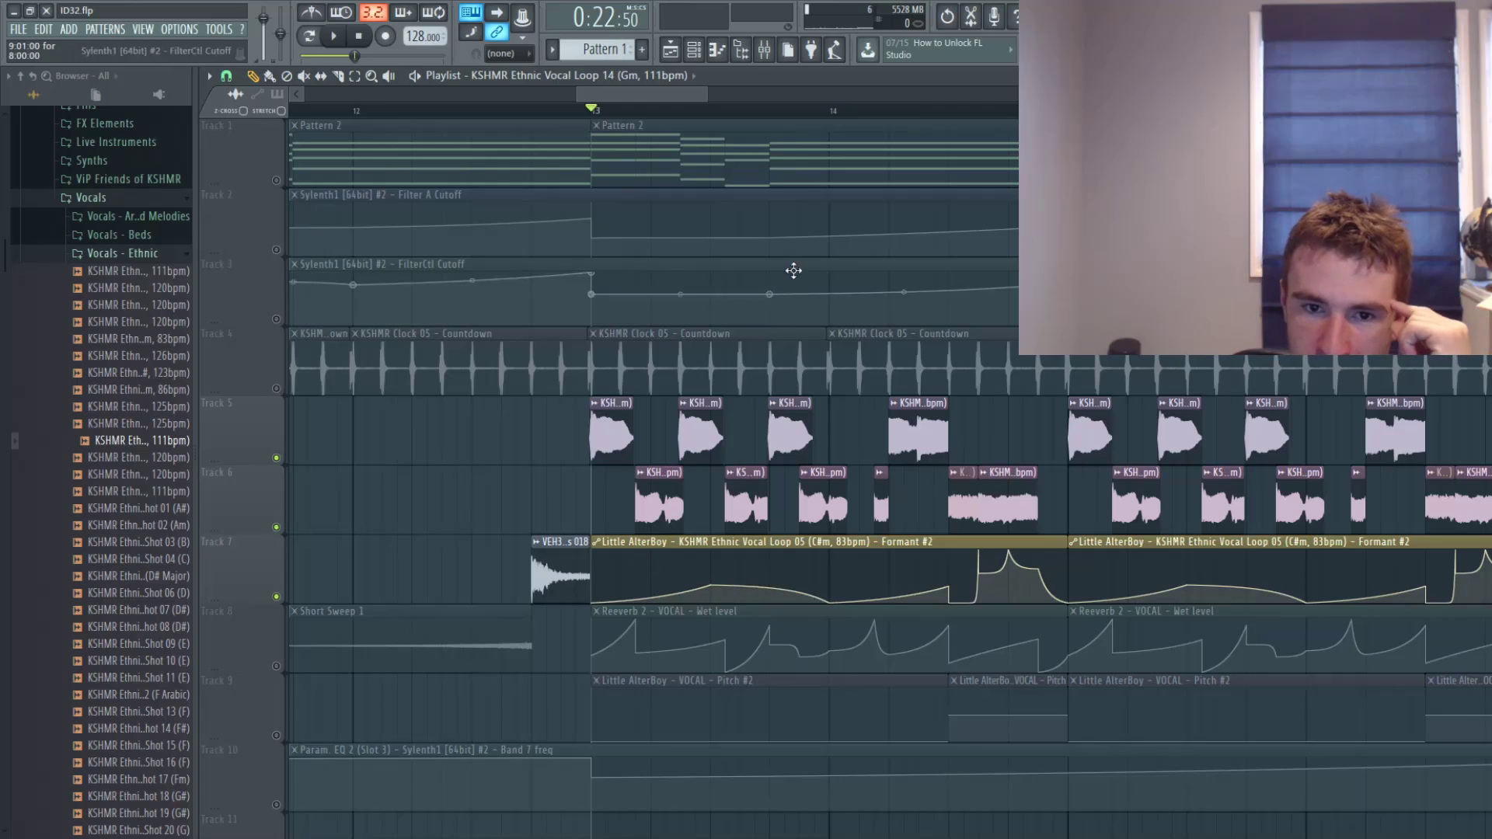
# Check the Formant control of Little AlterBoy on the VOCAL mixer channel.
pyautogui.click(764, 49)
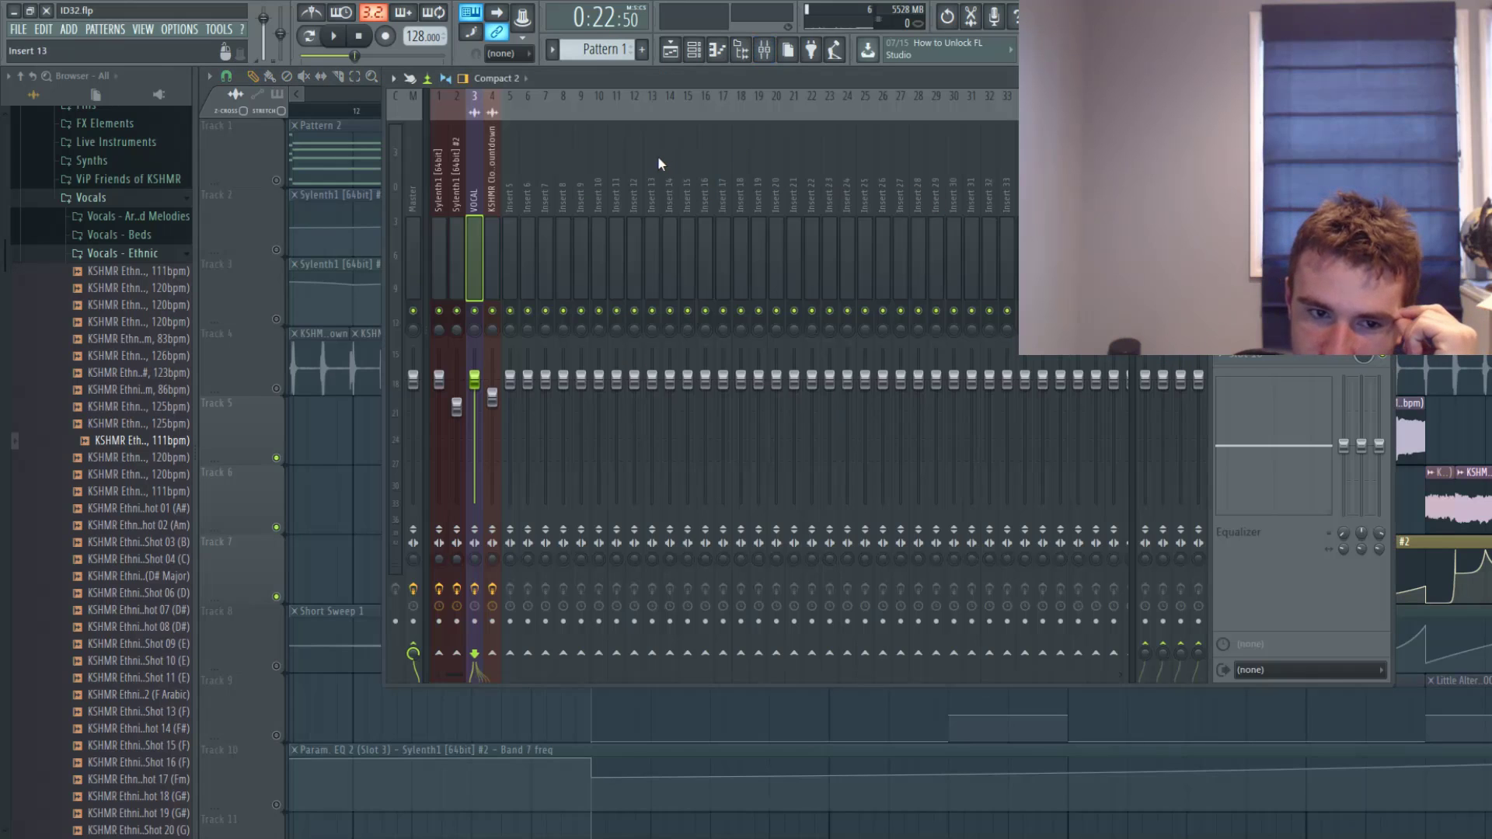
pyautogui.click(1275, 155)
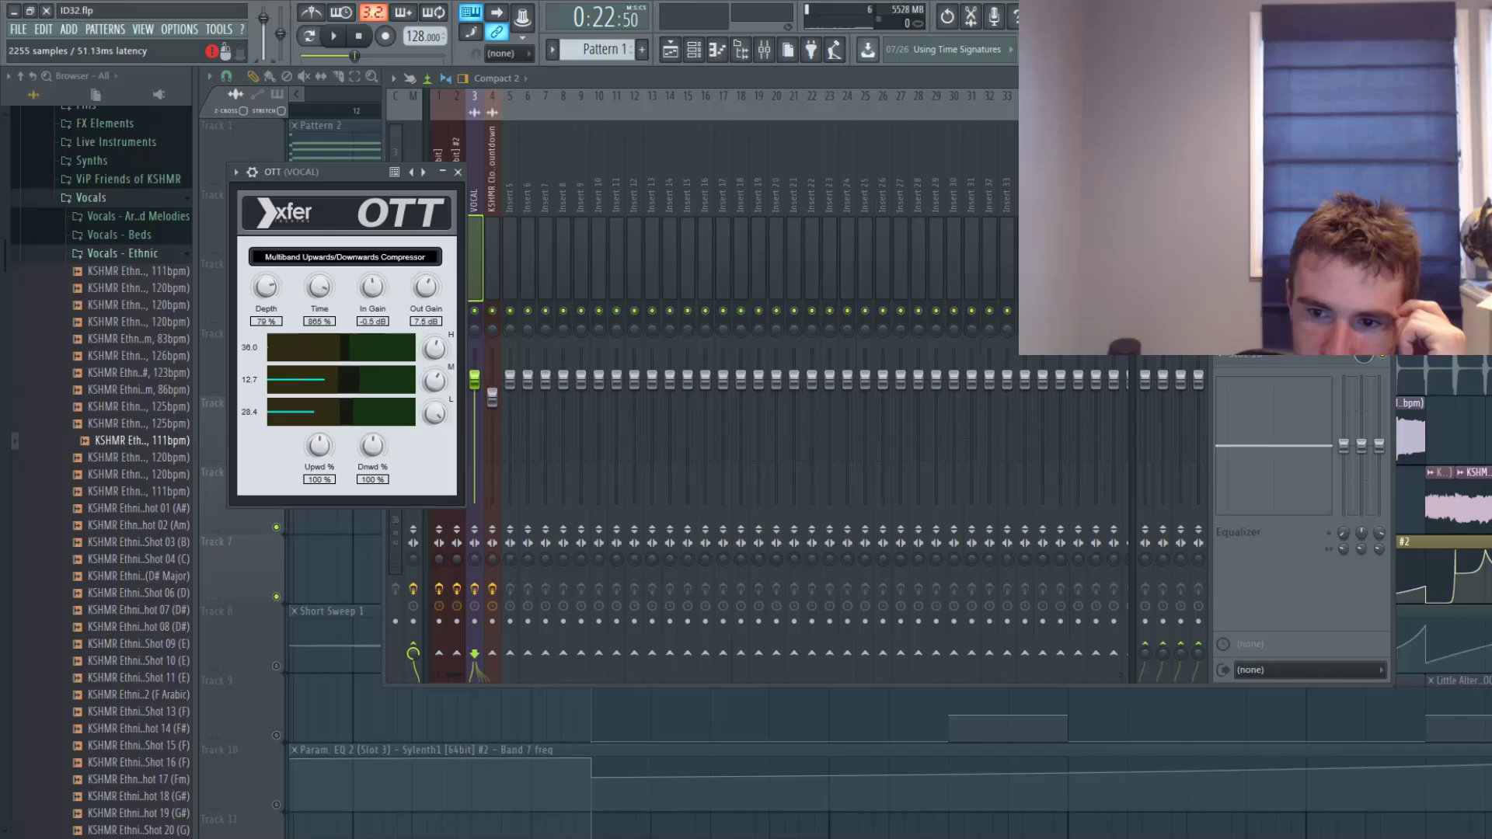
pyautogui.click(1275, 179)
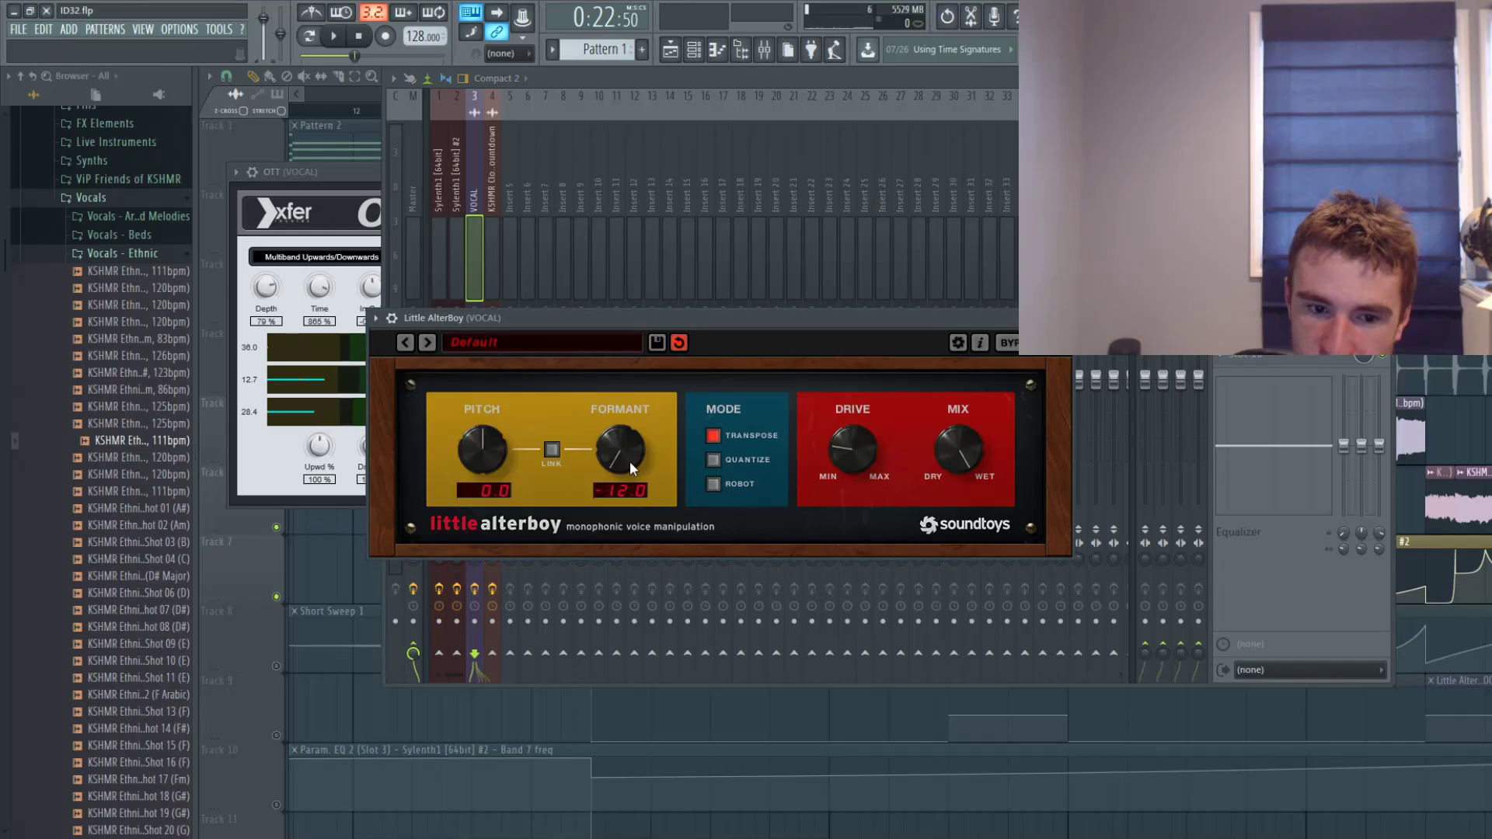
# Unmute Track 9 with the Little AlterBoy pitch automation and play the chopped vocals from bar 13.
pyautogui.click(362, 99)
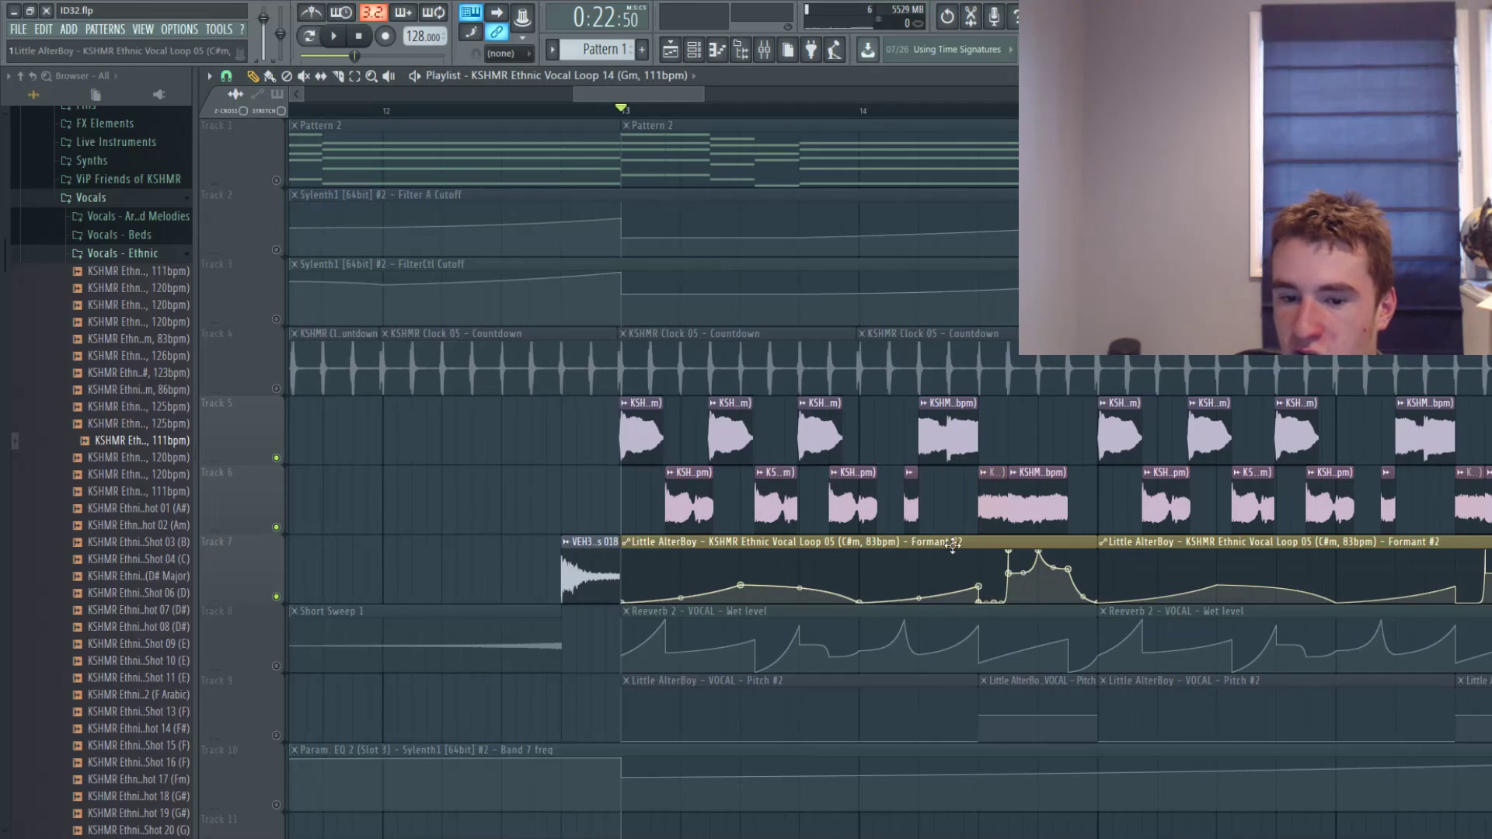
pyautogui.scroll(-3, 886, 590)
pyautogui.scroll(3, 925, 588)
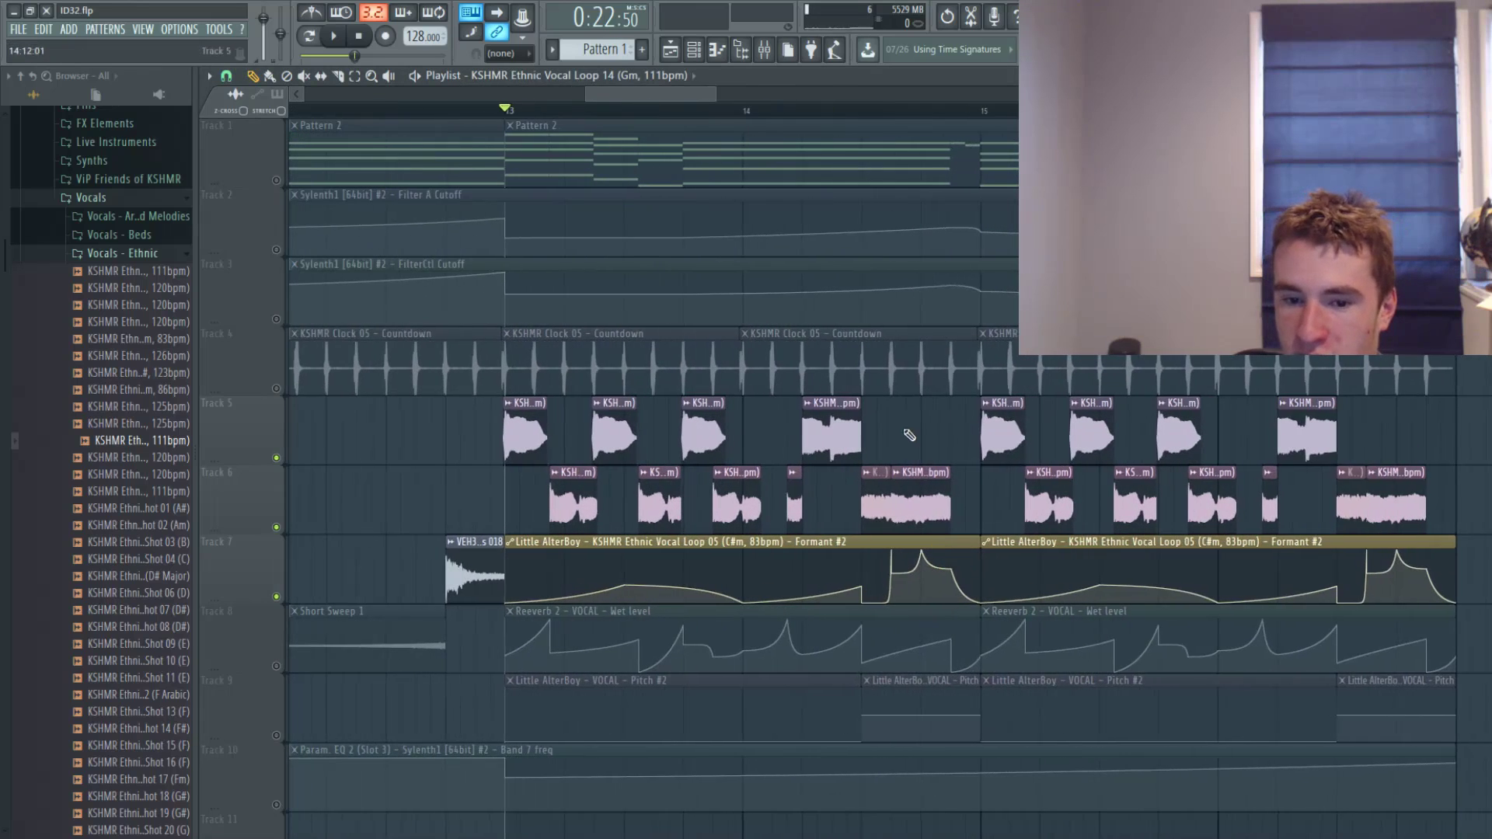
pyautogui.click(889, 111)
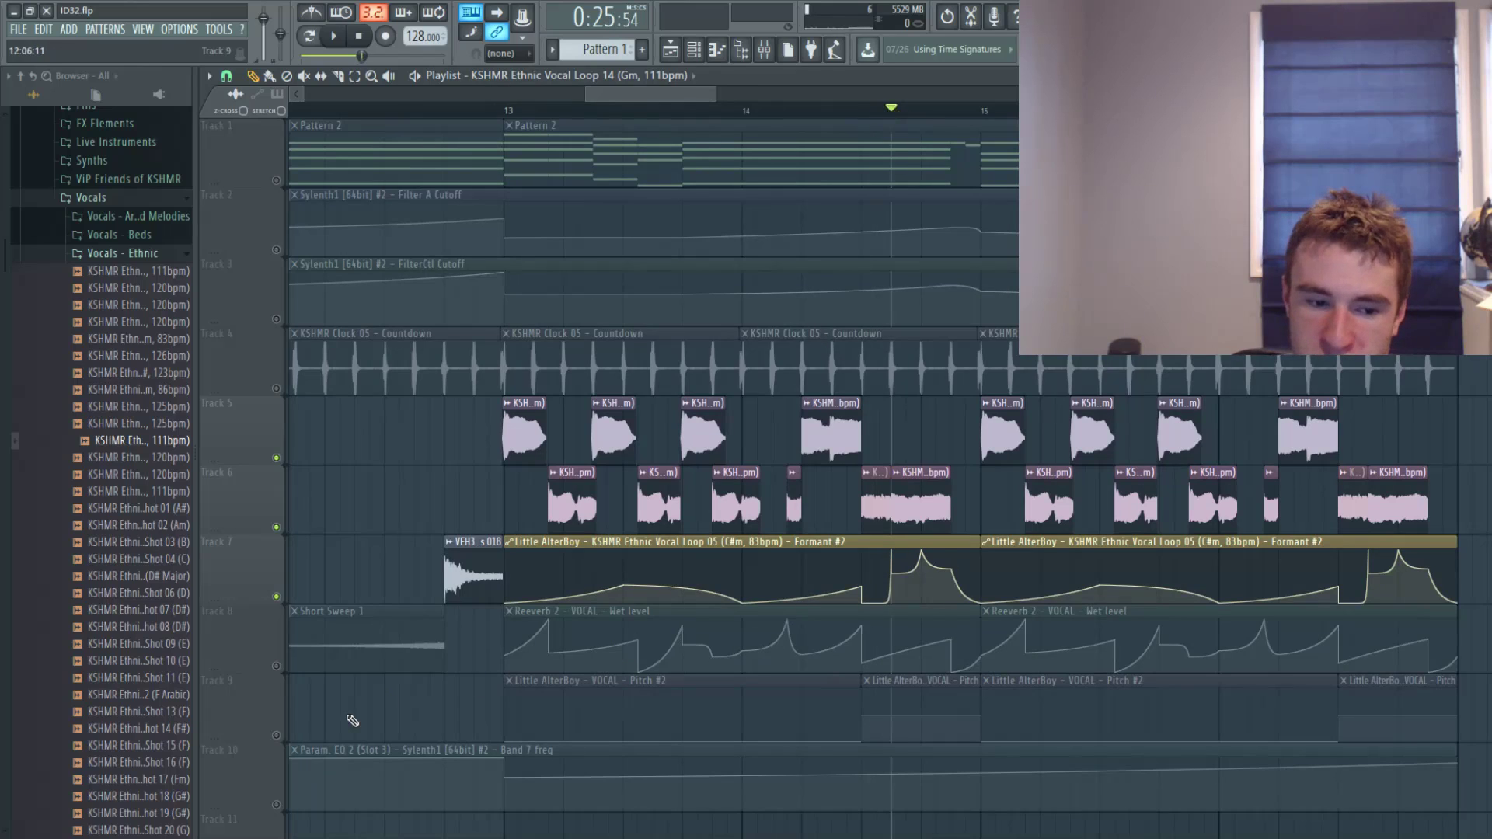
pyautogui.click(276, 735)
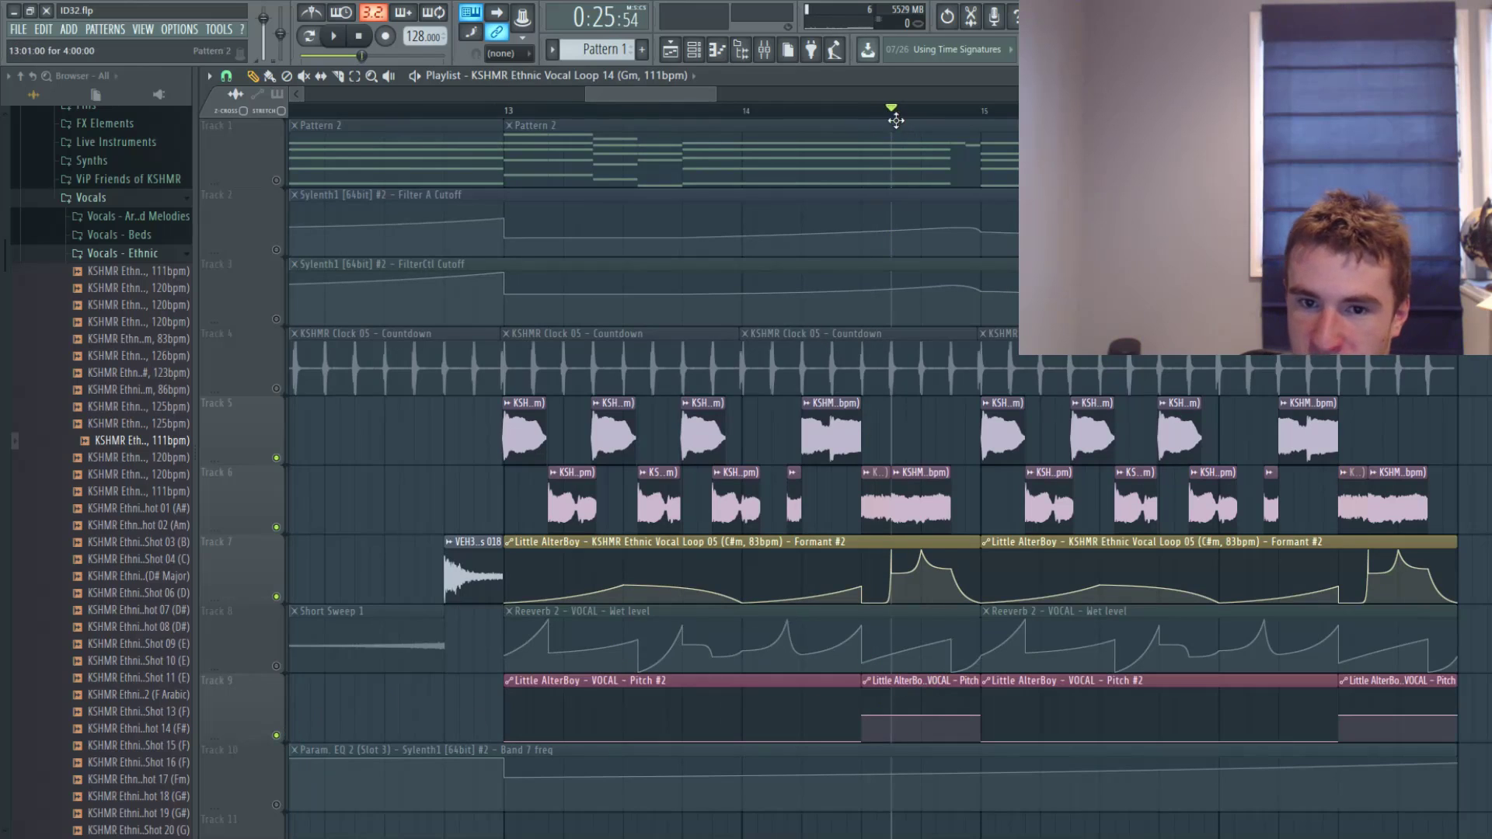
pyautogui.moveTo(896, 120)
pyautogui.mouseDown()
pyautogui.moveTo(516, 110)
pyautogui.moveTo(601, 145)
pyautogui.moveTo(733, 160)
pyautogui.moveTo(513, 145)
pyautogui.mouseUp()
pyautogui.press('space')
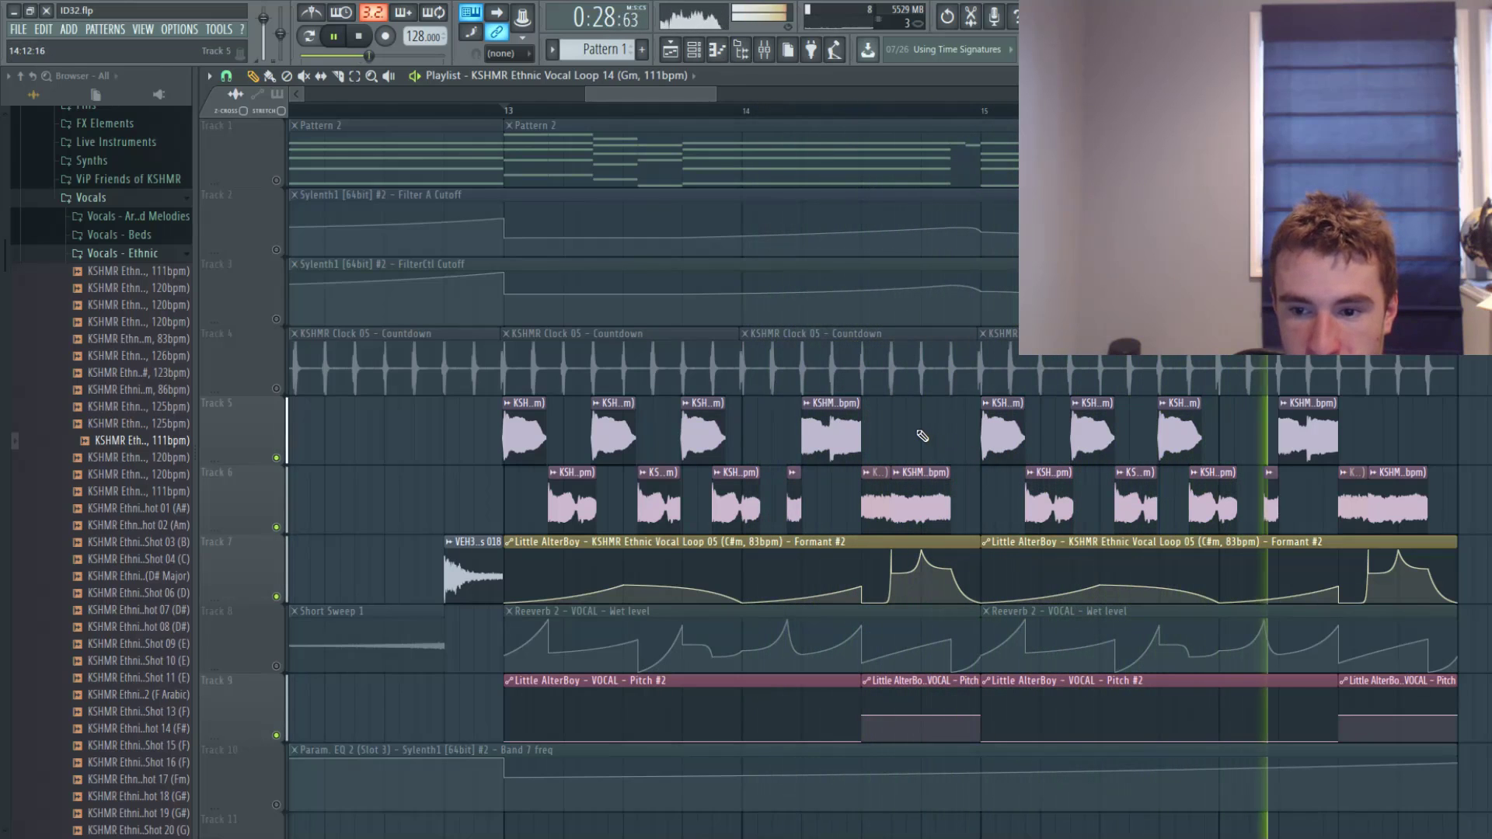
pyautogui.press('space')
# View the first Parametric EQ 2 and the OTT compressor on the VOCAL channel, moving the OTT window clear of the EQ.
pyautogui.click(768, 55)
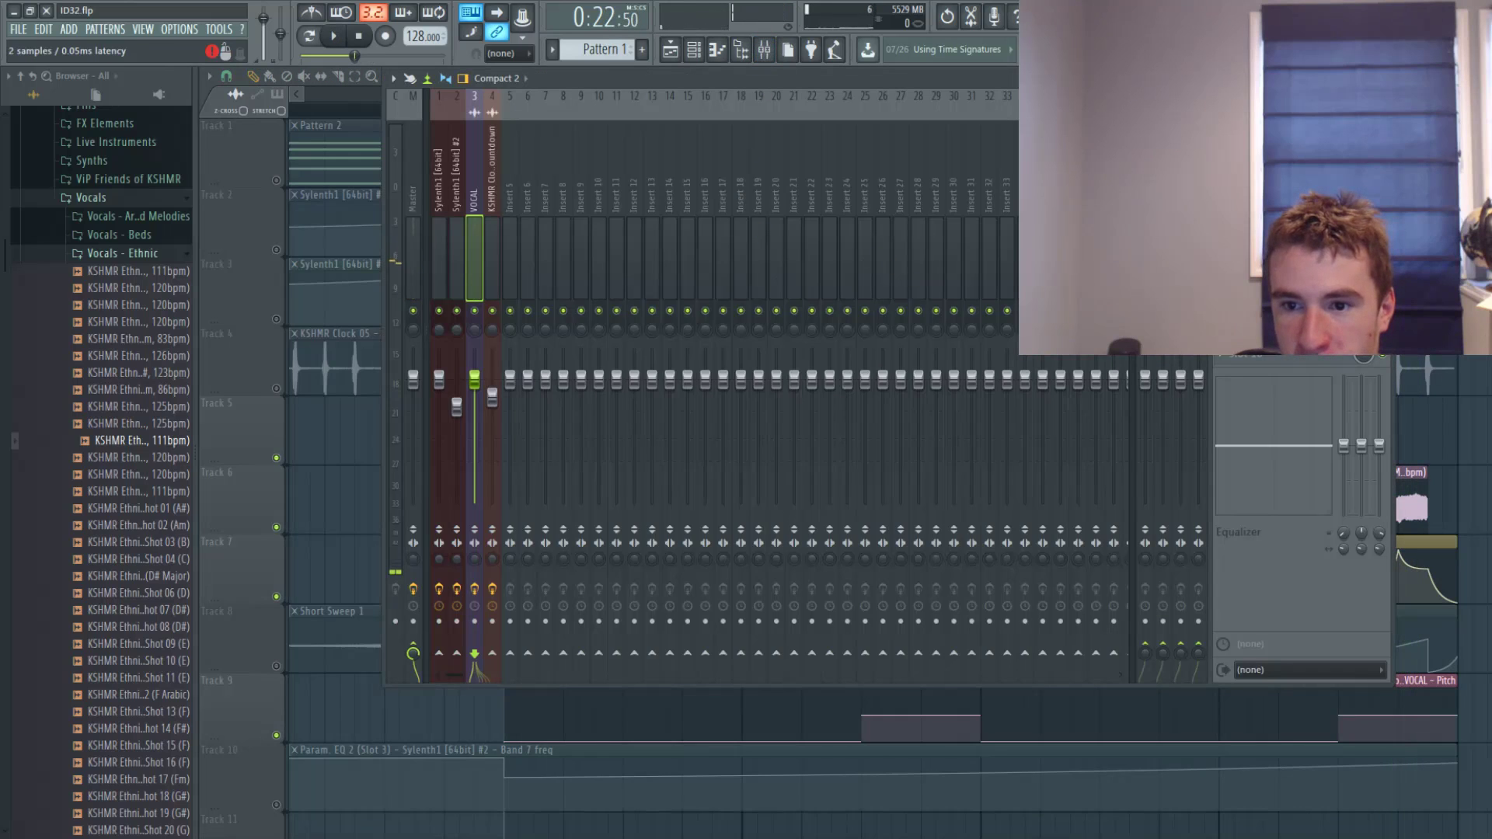
pyautogui.click(1282, 131)
pyautogui.click(1283, 155)
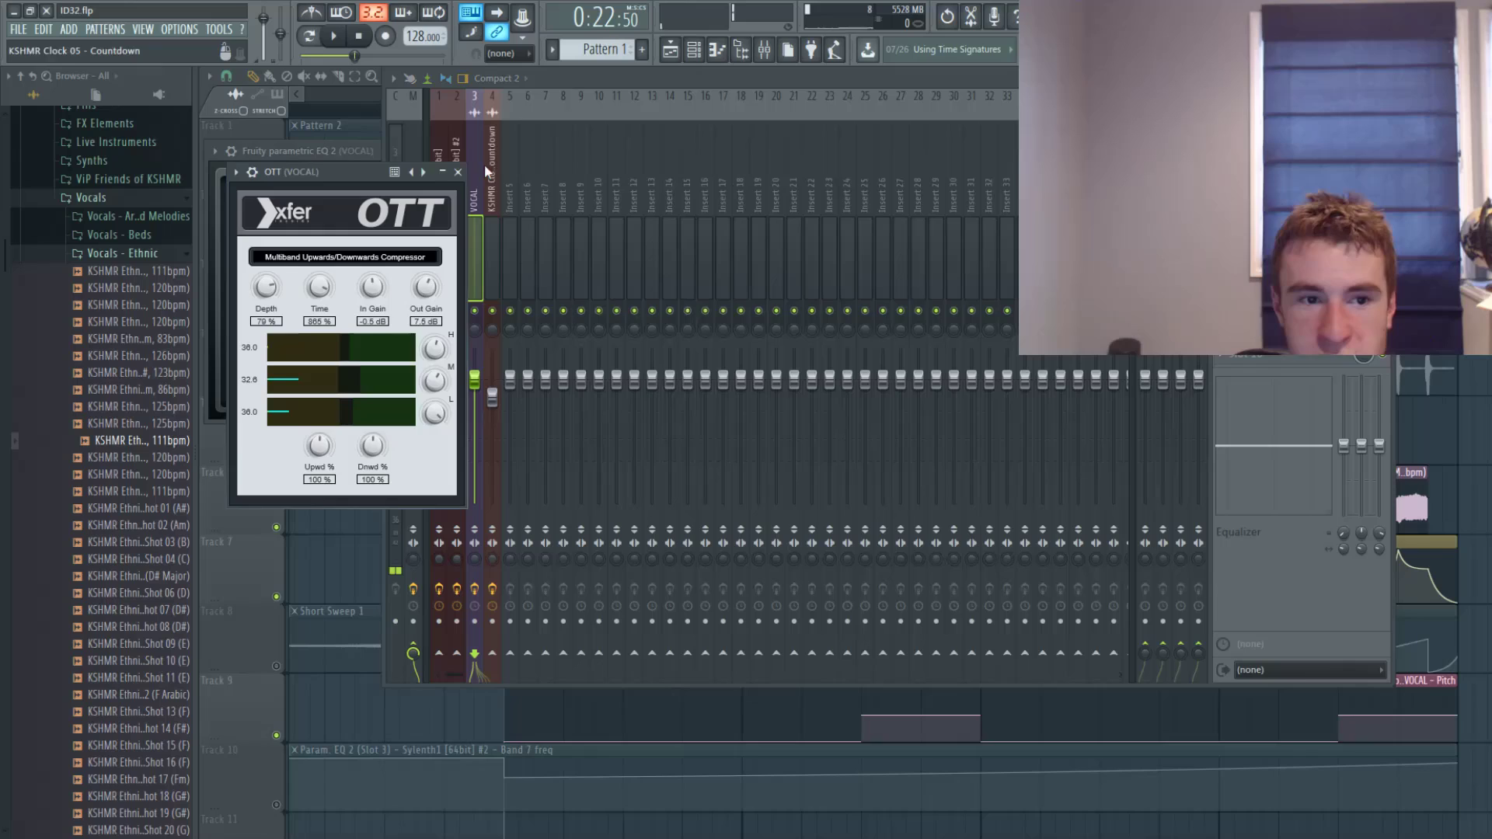
pyautogui.moveTo(342, 173); pyautogui.dragTo(709, 232)
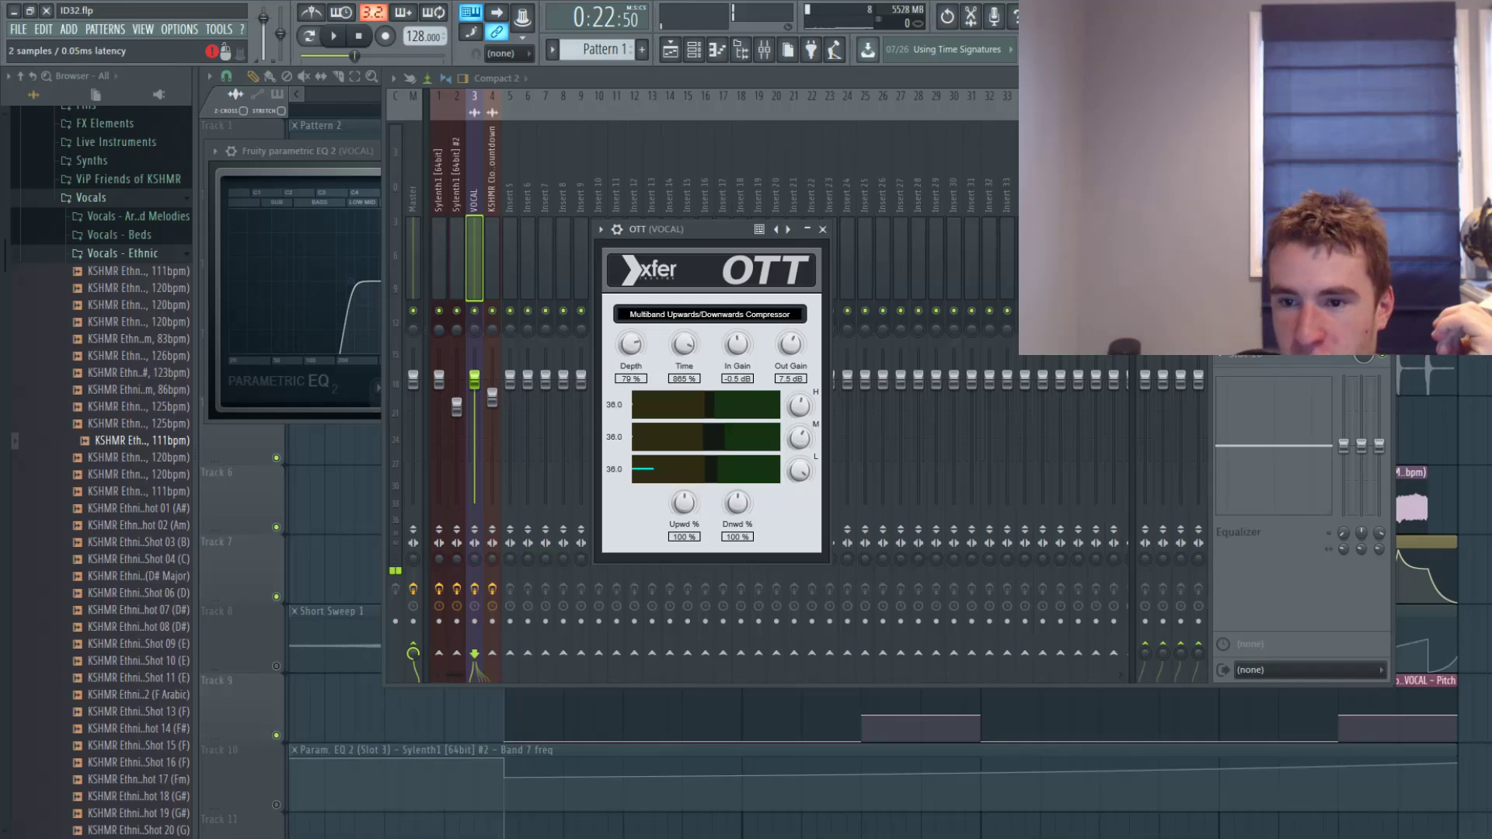
# Inspect the band settings of the VOCAL channel's second Parametric EQ 2, after OTT in the chain, and close it.
pyautogui.click(1286, 206)
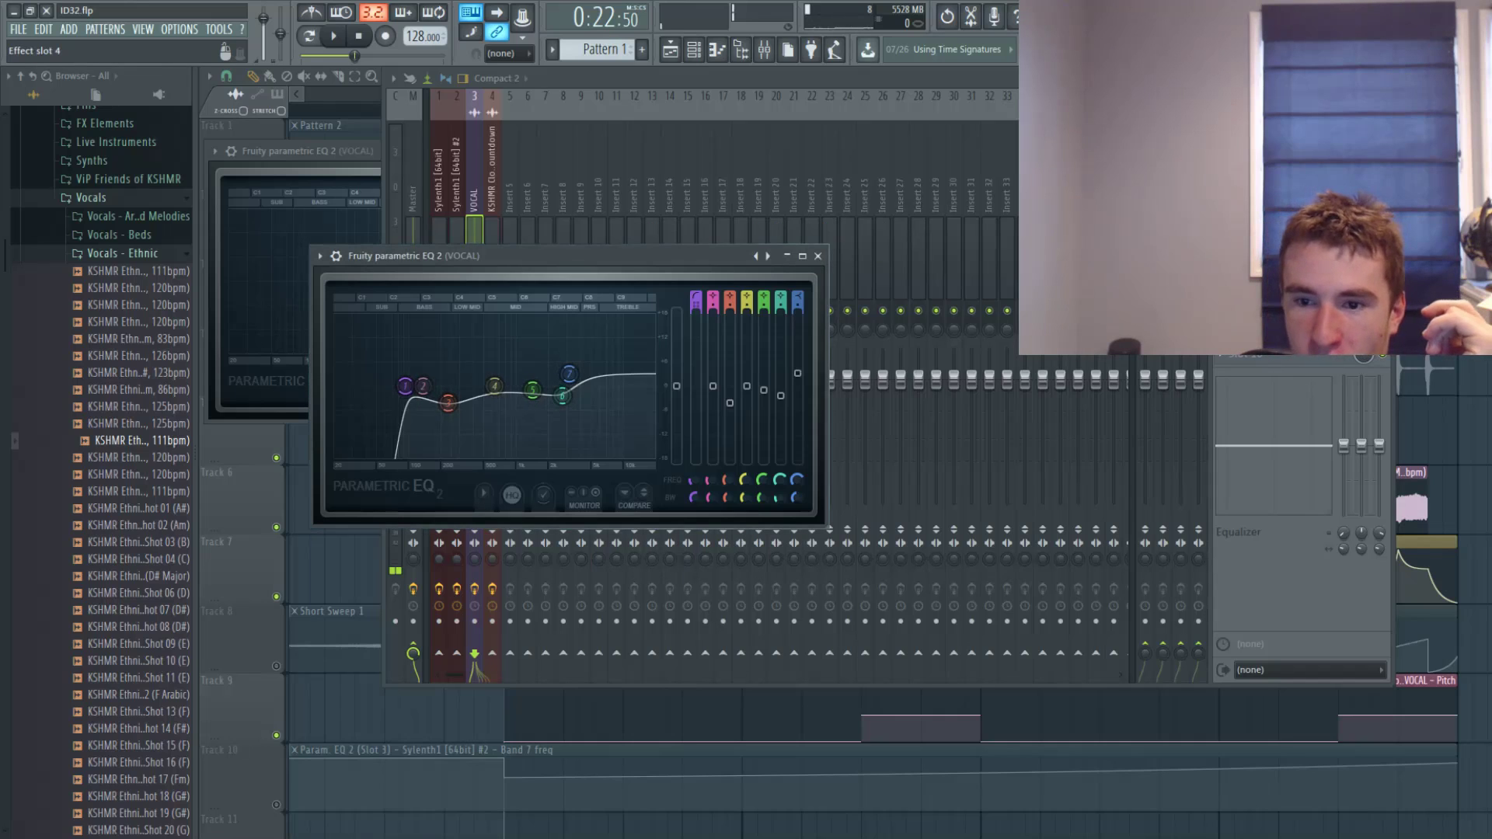
pyautogui.click(1286, 205)
pyautogui.click(1287, 206)
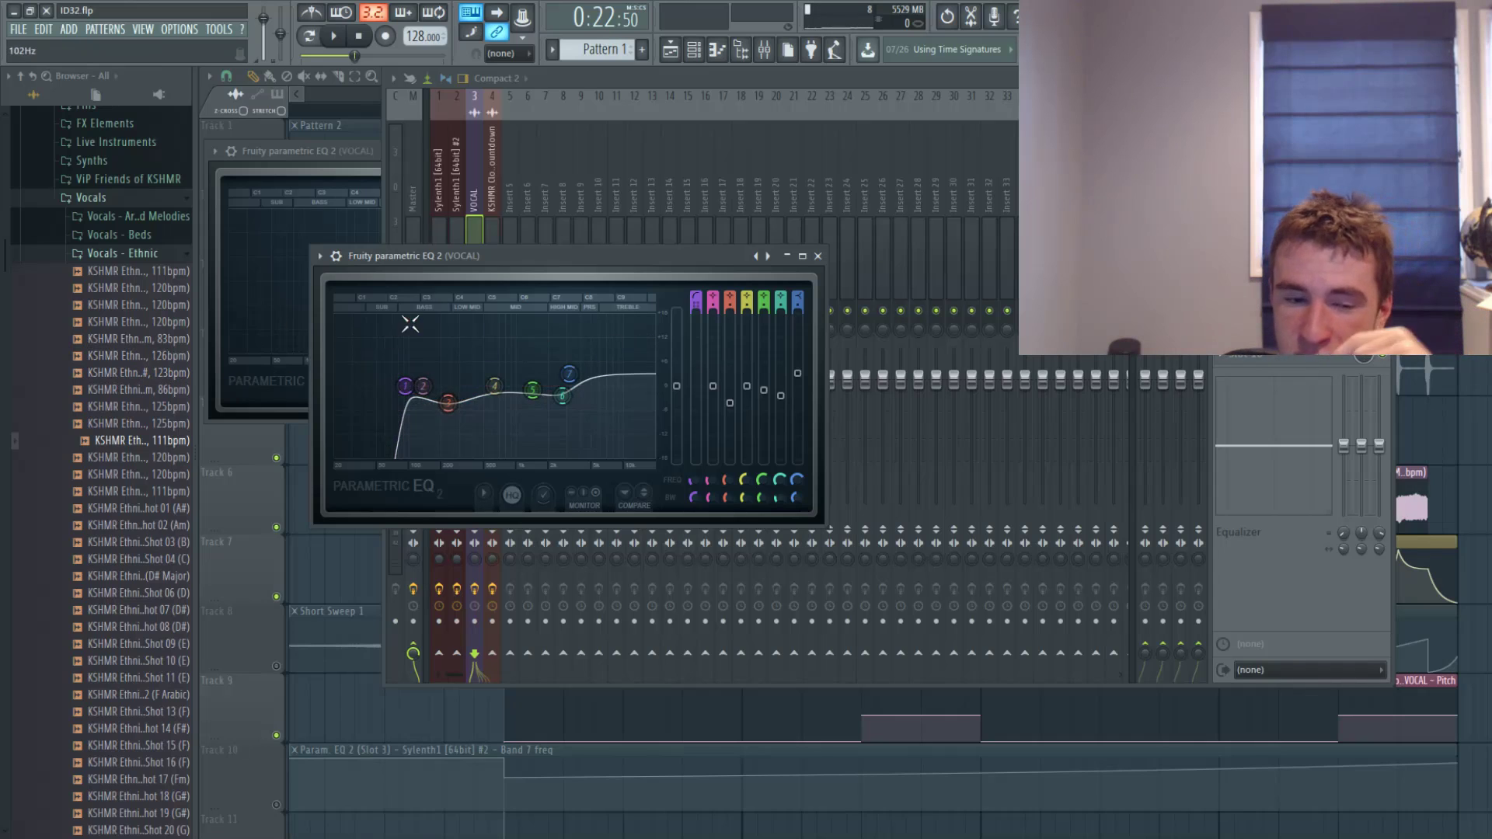
pyautogui.moveTo(530, 396)
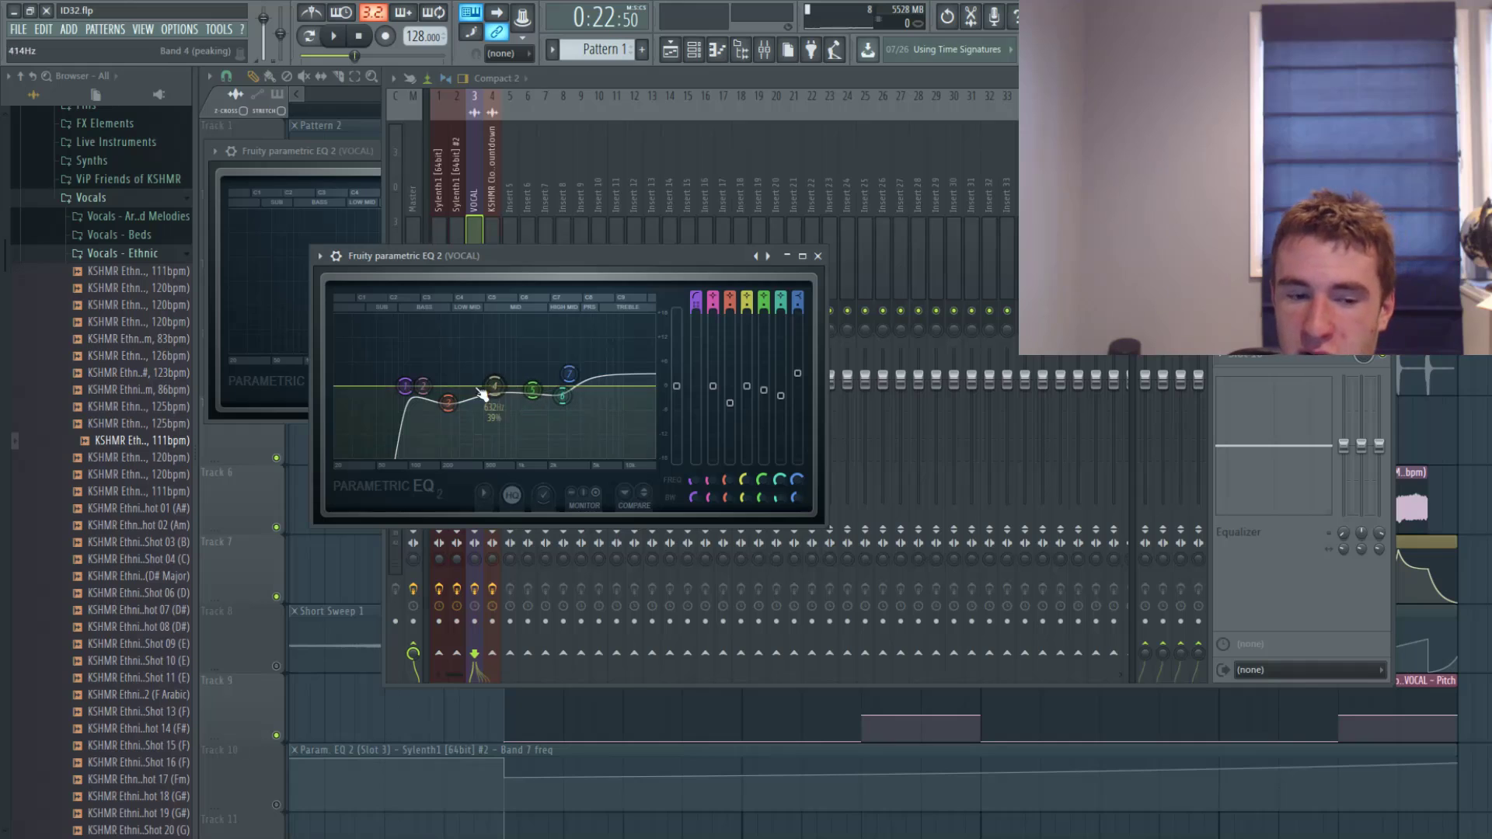
pyautogui.click(452, 401)
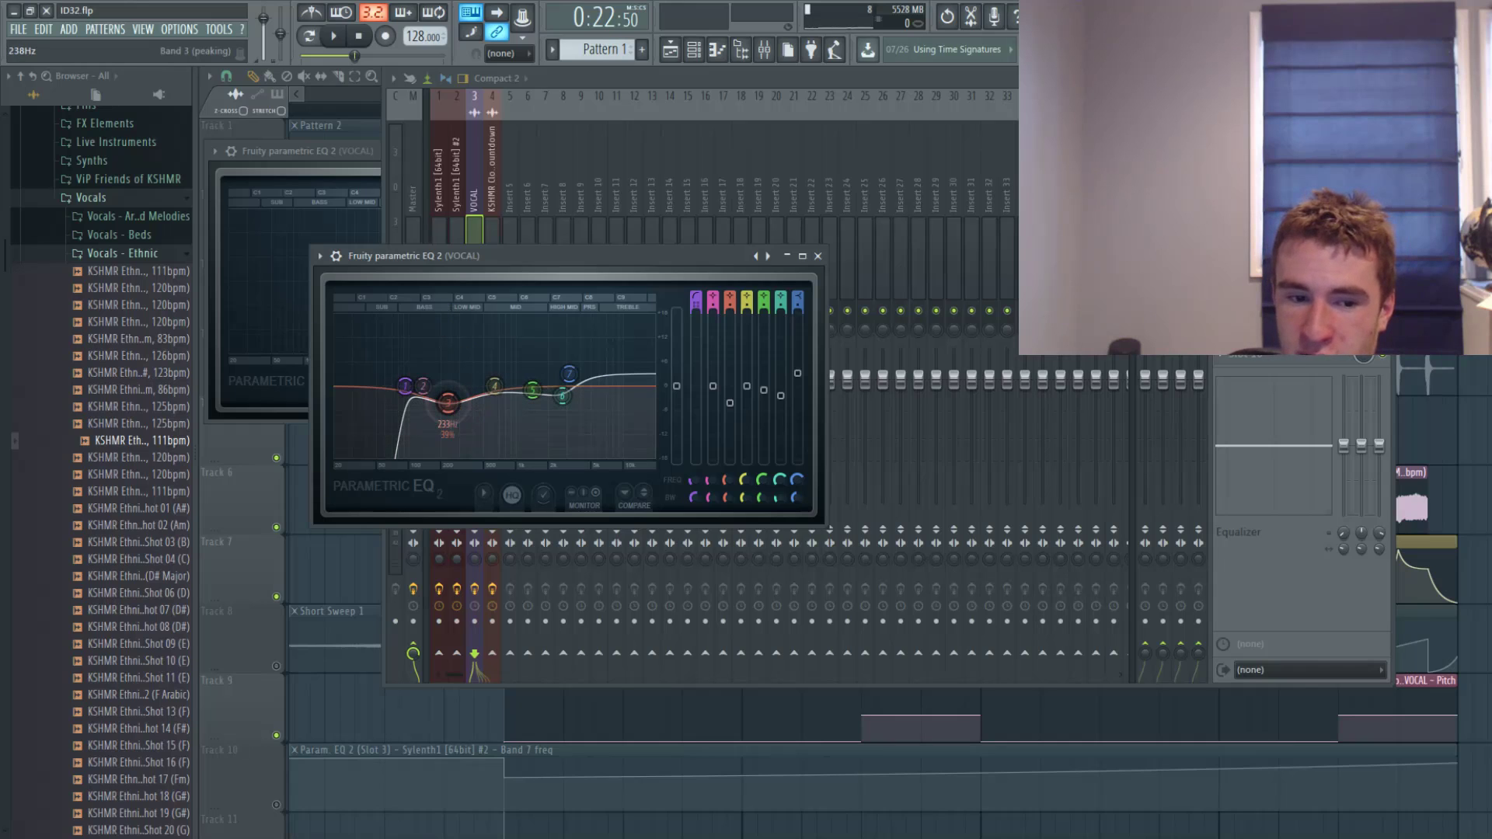
pyautogui.moveTo(556, 413)
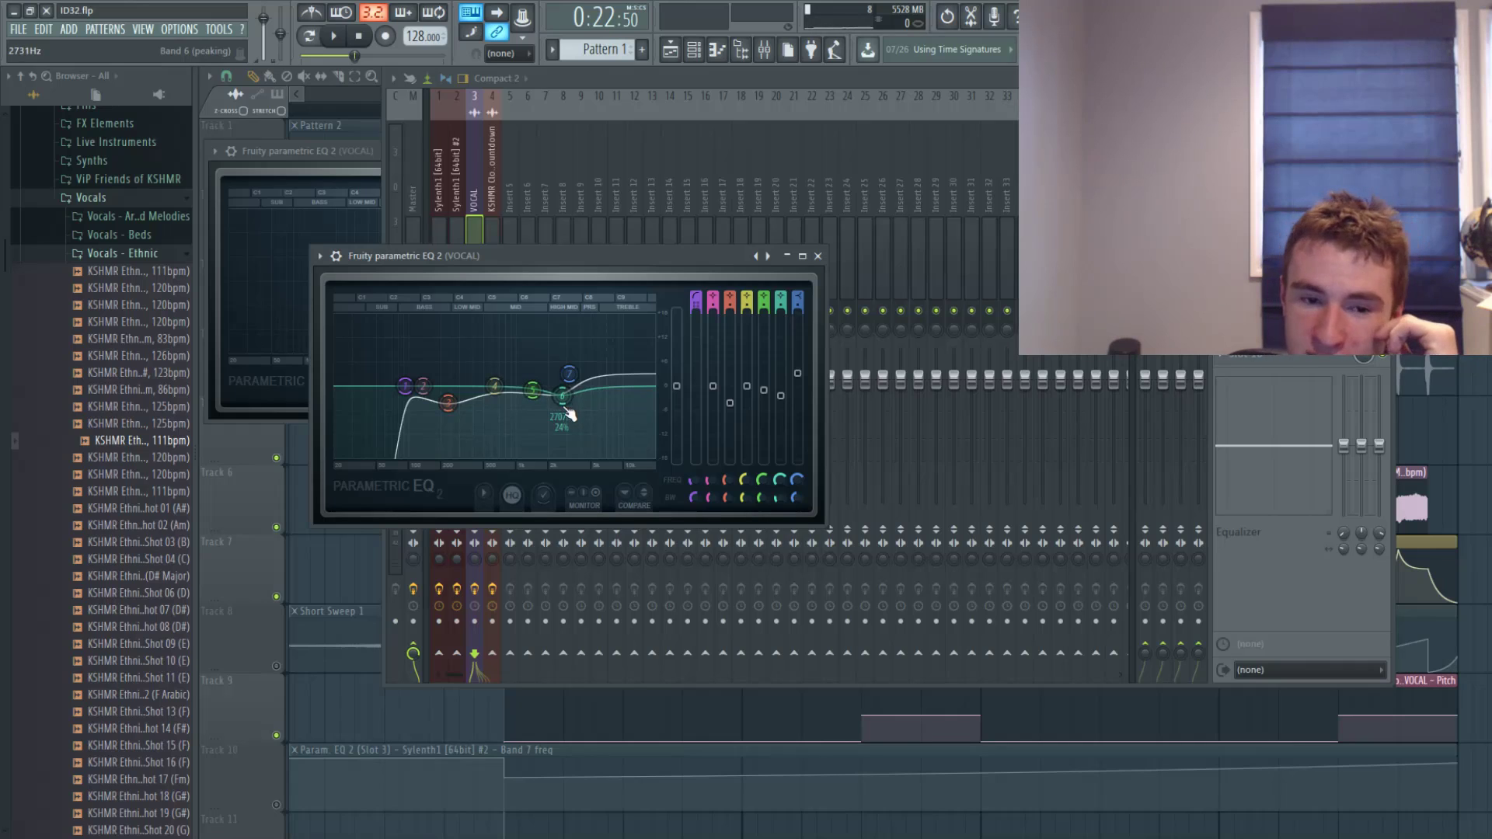
pyautogui.click(817, 256)
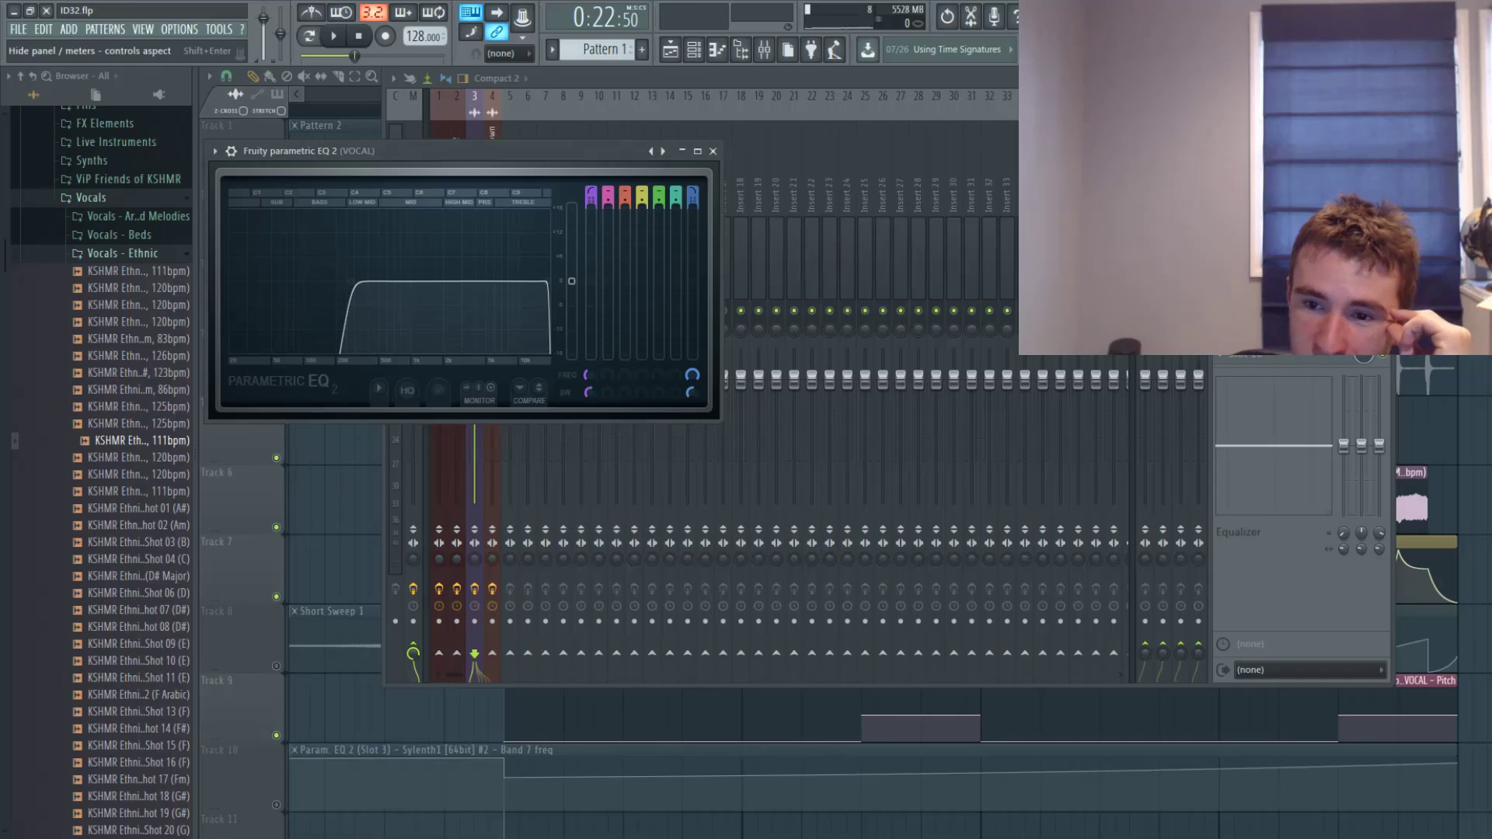
# Play the vocals with the mixer in view, and look at the Fruity Delay 2 settings on the VOCAL channel.
pyautogui.click(1381, 228)
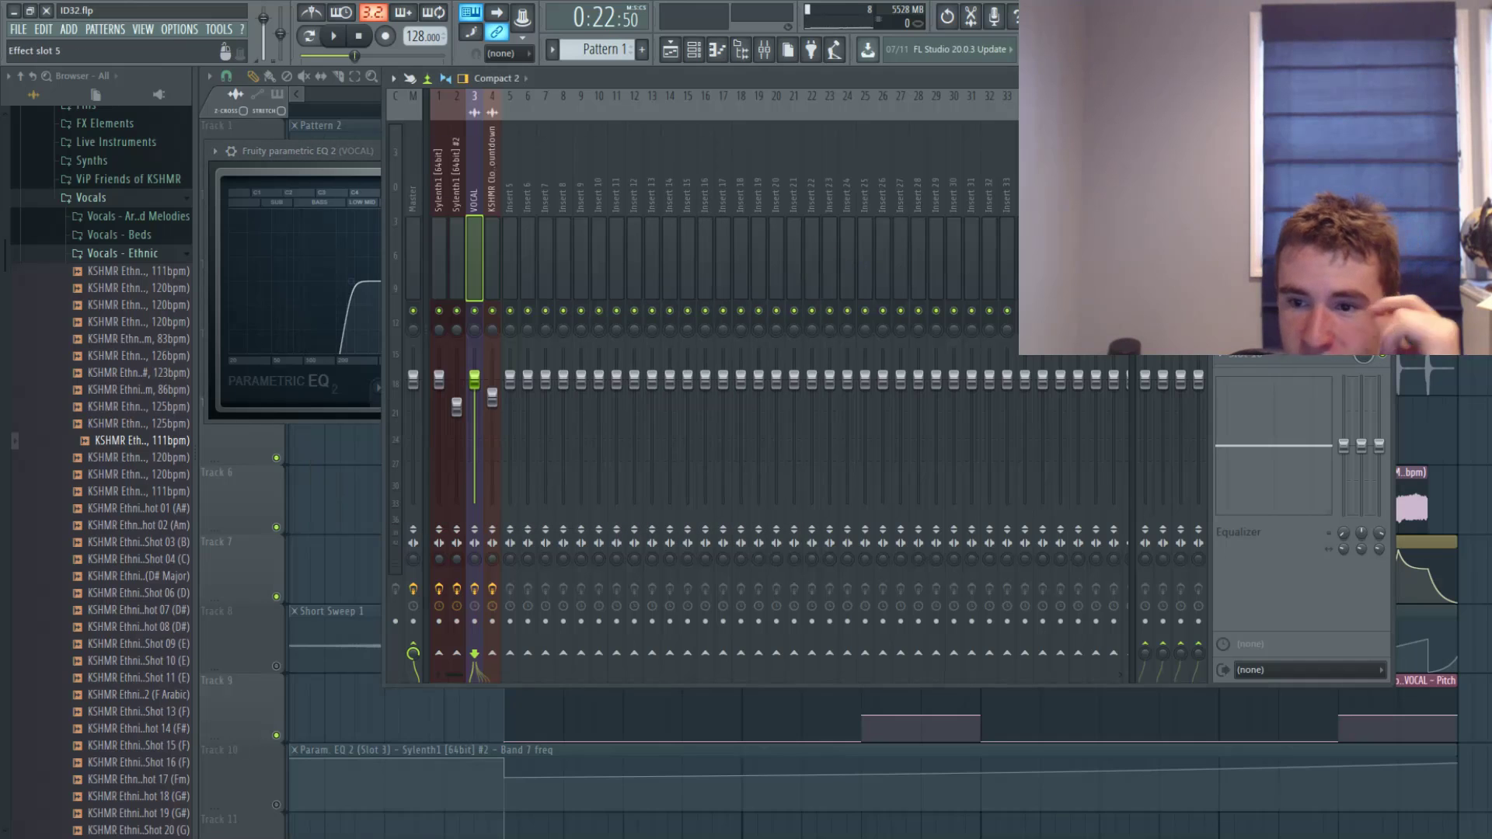
pyautogui.press('space')
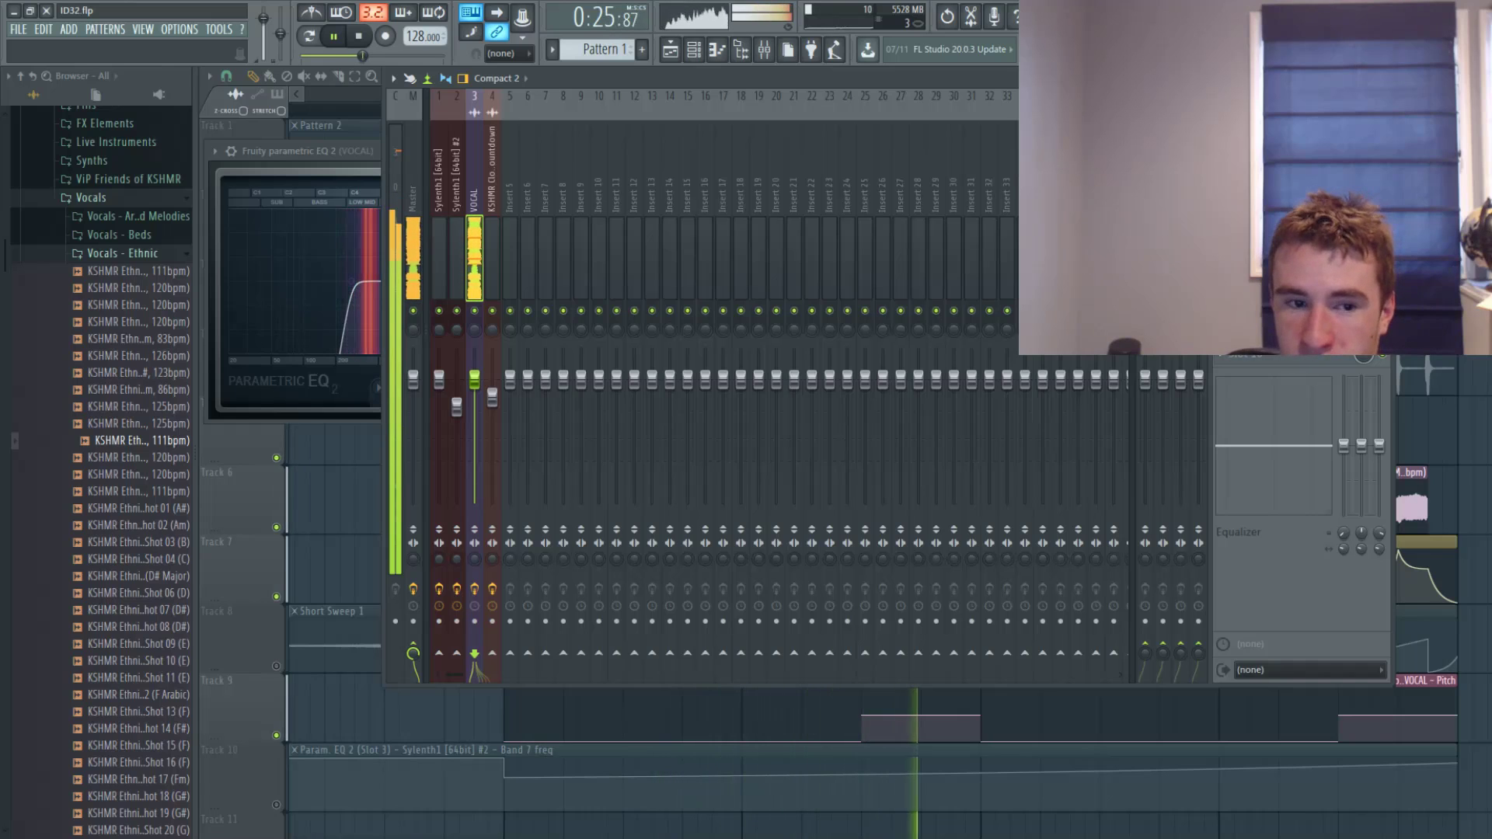
pyautogui.press('space')
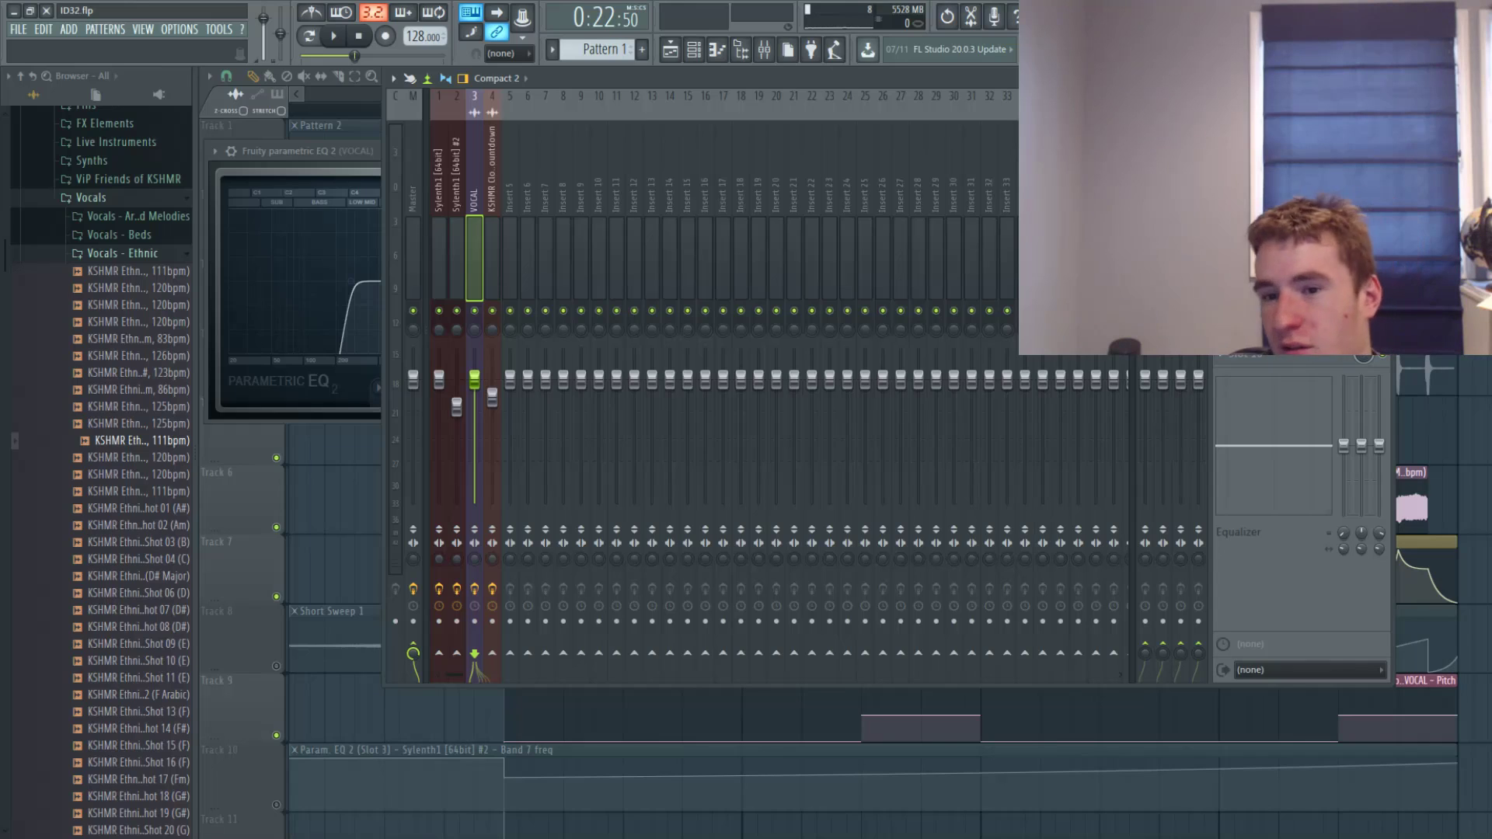
pyautogui.click(1275, 165)
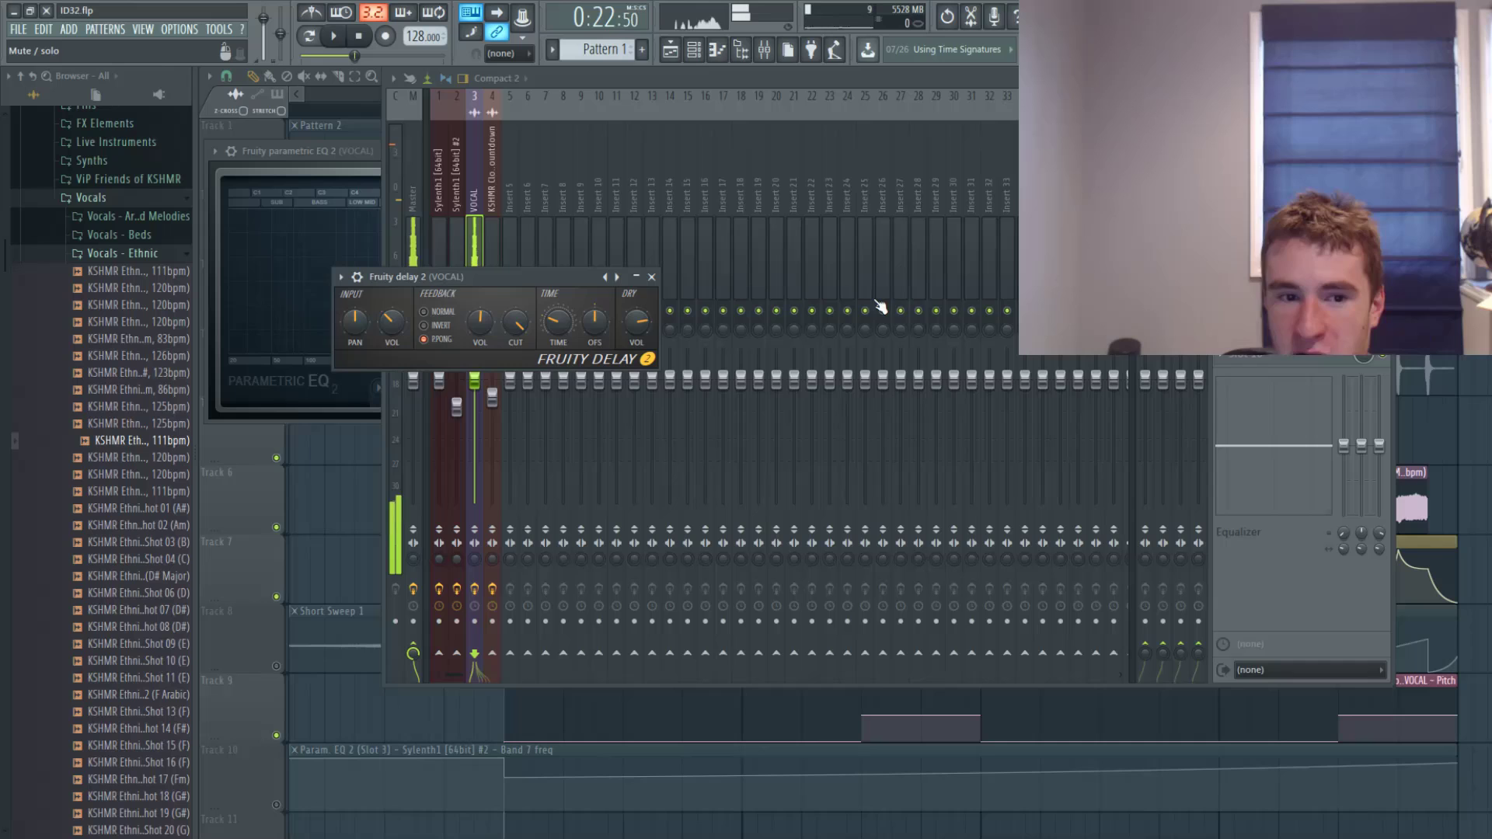
pyautogui.click(1274, 256)
# Unmute Track 8 with the Reeverb 2 wet level automation and play the chopped vocals from bar 13.
pyautogui.click(296, 95)
pyautogui.scroll(-4, 537, 350)
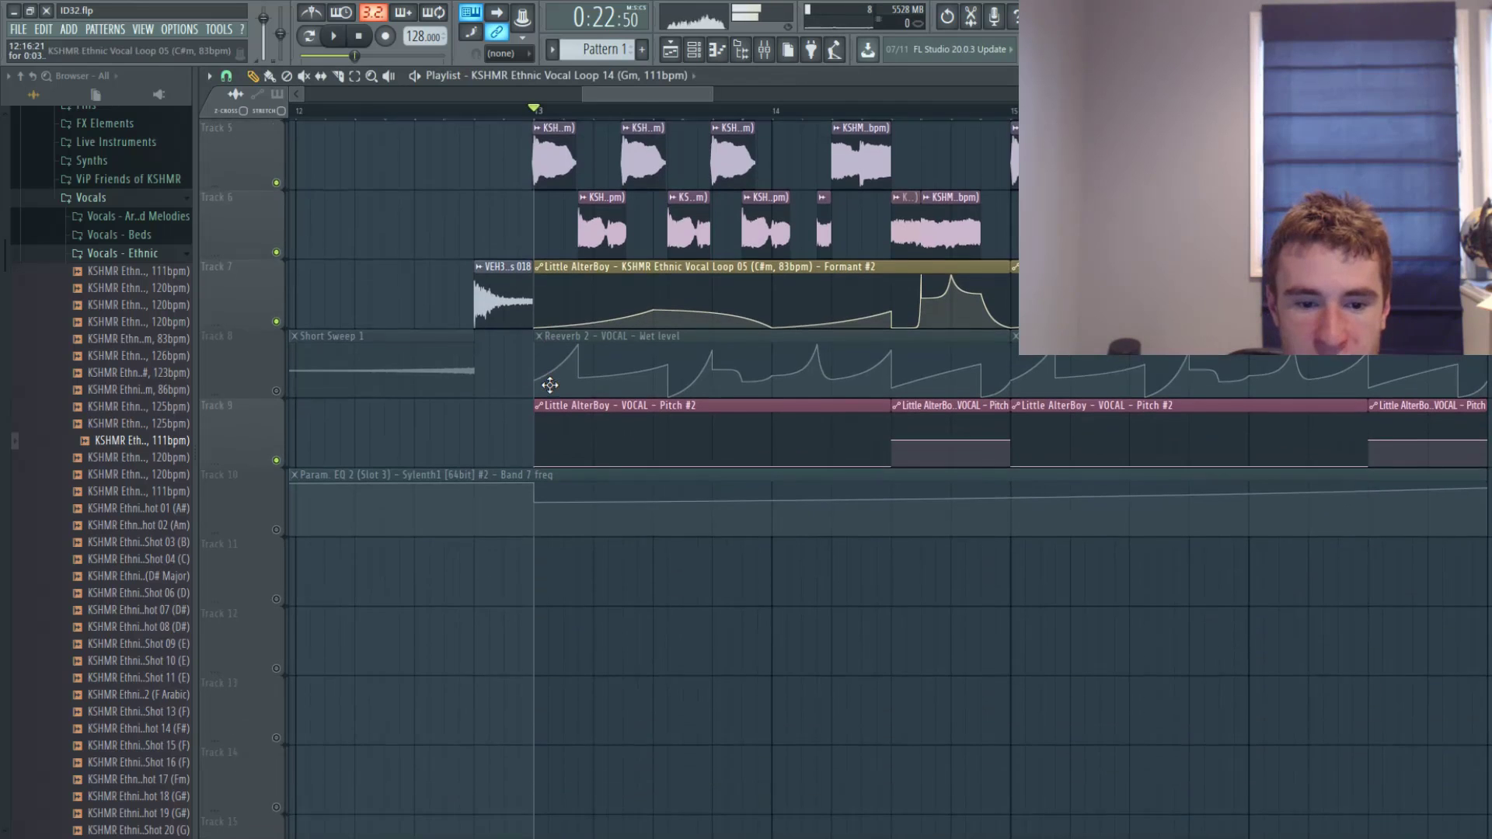
pyautogui.click(278, 390)
pyautogui.press('space')
pyautogui.scroll(3, 746, 650)
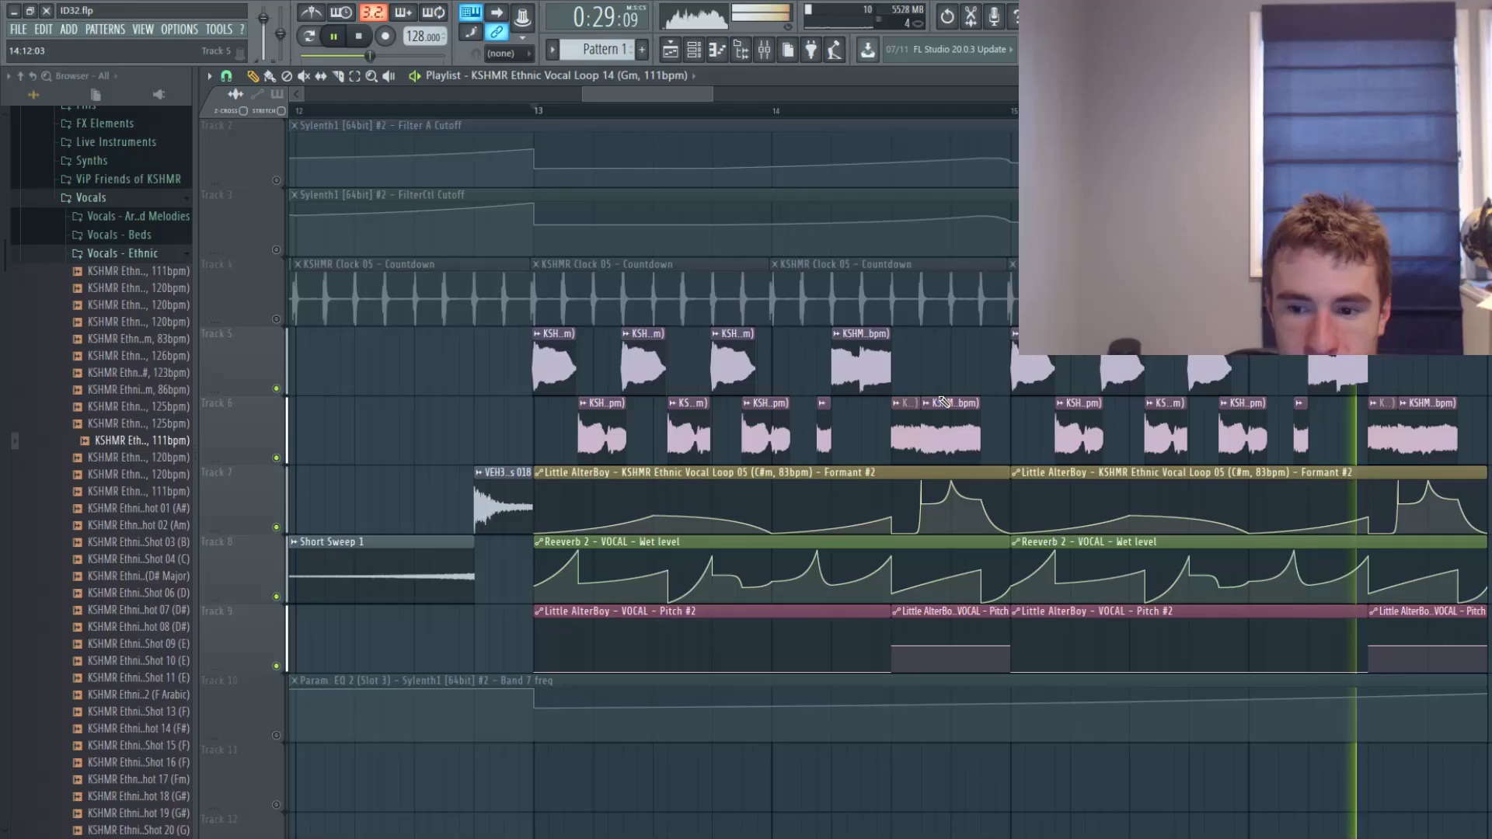
pyautogui.press('space')
# View the Fruity Flangus settings on the VOCAL mixer channel and play the processed vocals.
pyautogui.press('F9')
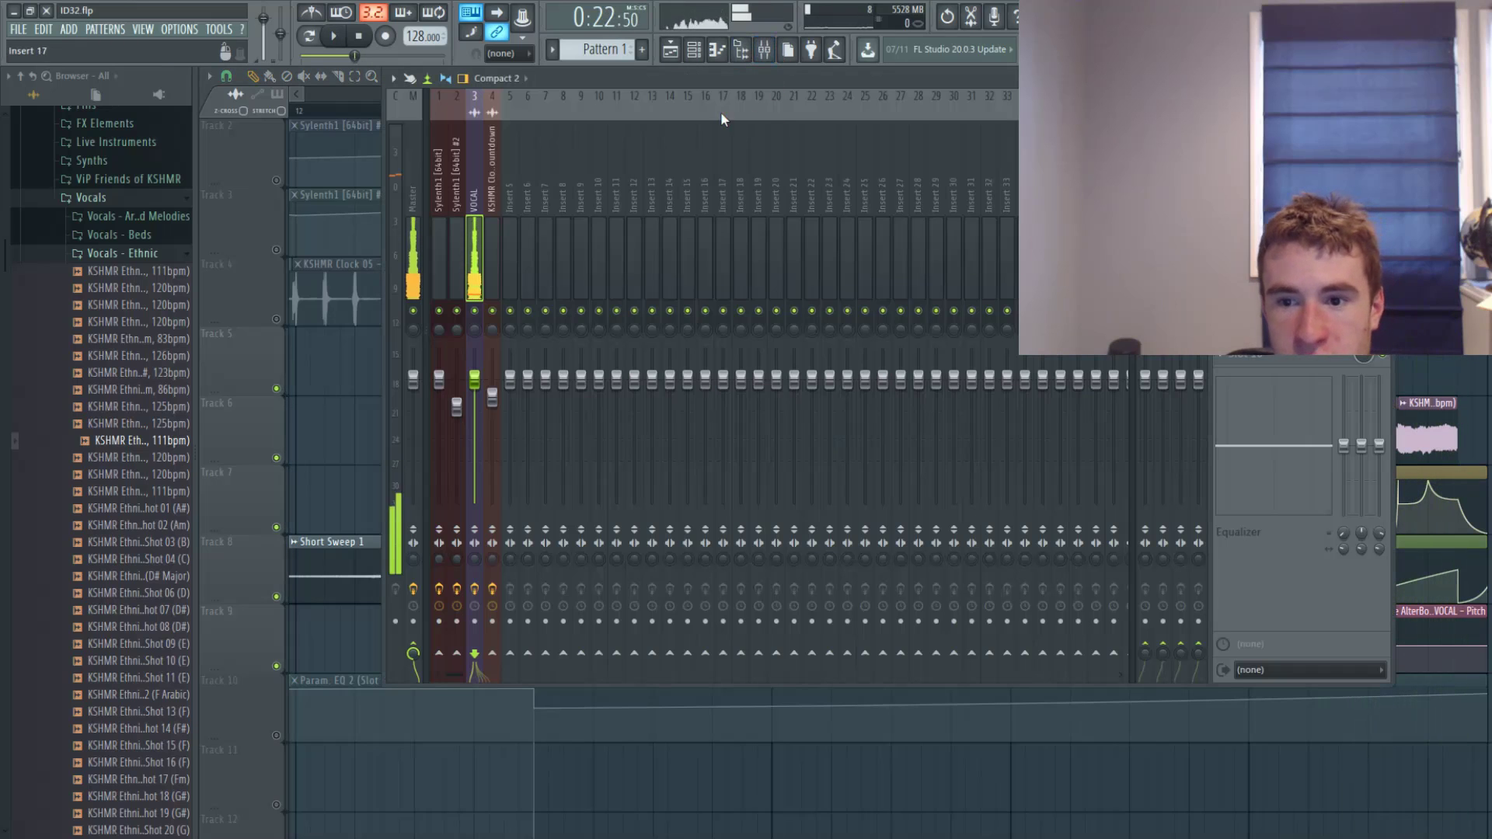
pyautogui.click(1274, 253)
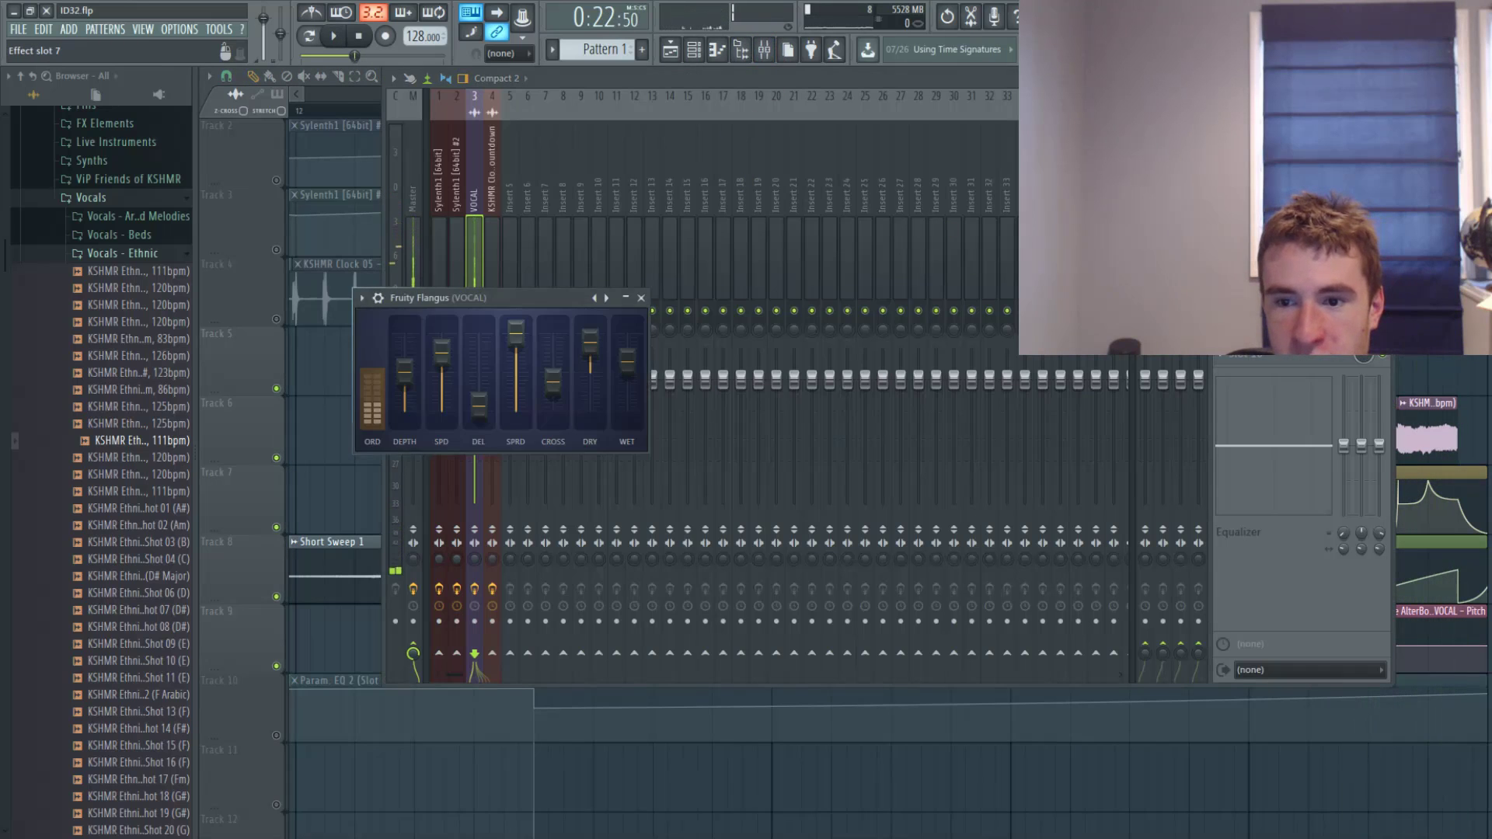
pyautogui.click(1274, 252)
pyautogui.click(1275, 278)
pyautogui.click(1274, 278)
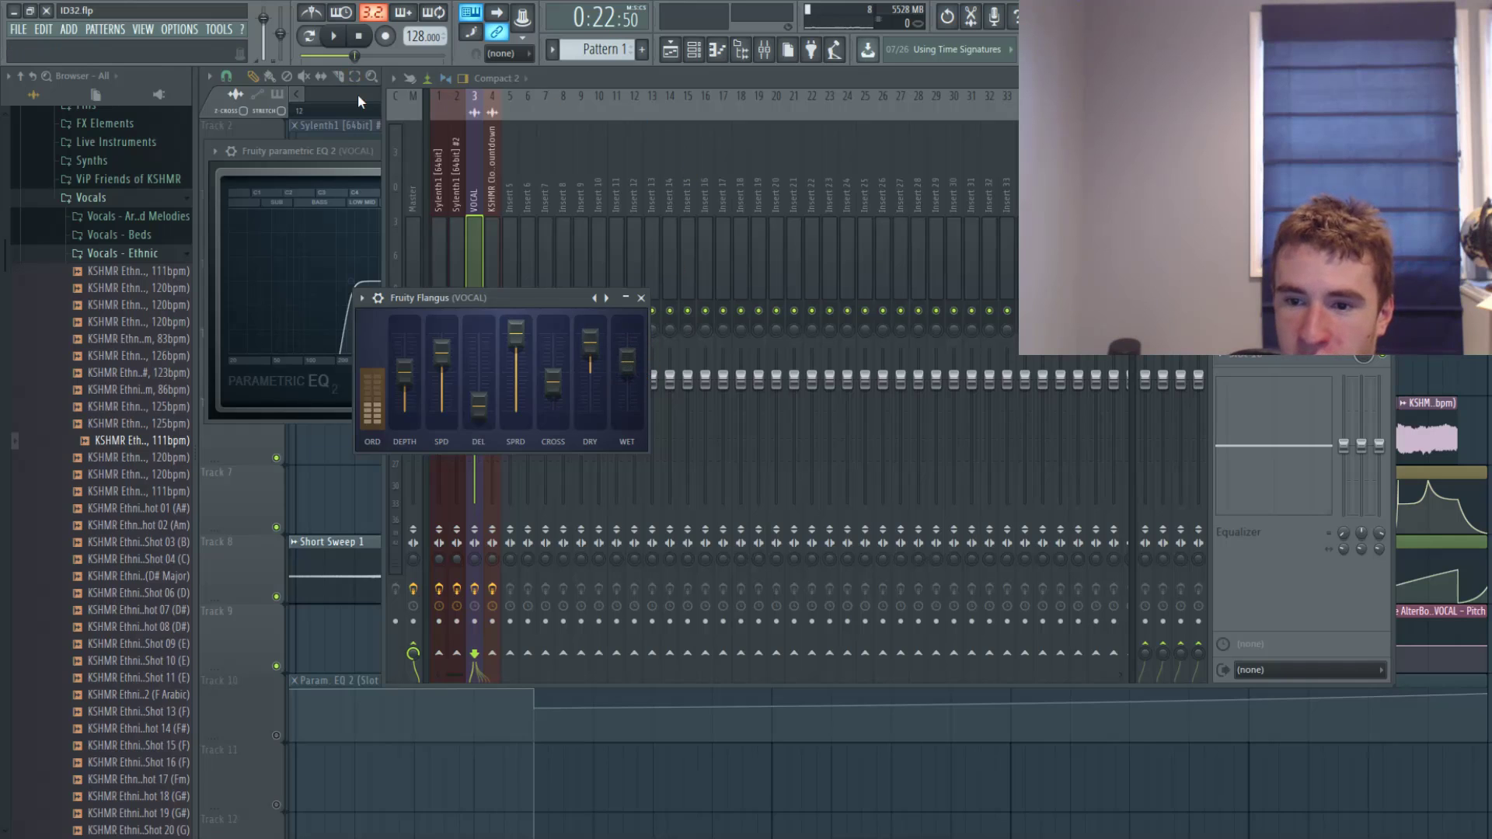
pyautogui.press('space')
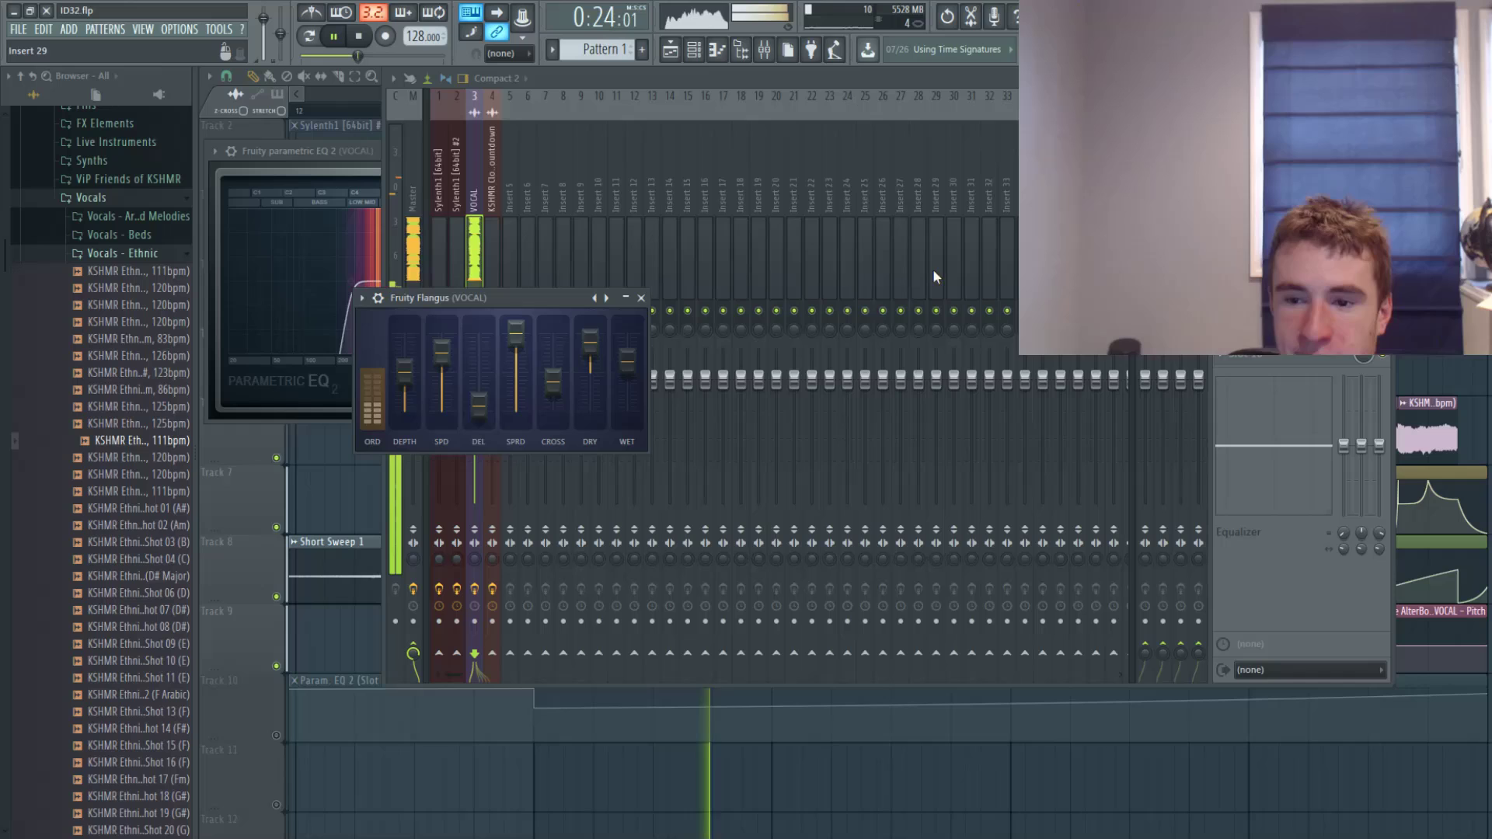
# Replay the processed vocals, inspect the Gross Beat Sidechain volume preset on the VOCAL channel, and return to the playlist.
pyautogui.press('space')
pyautogui.press('space')
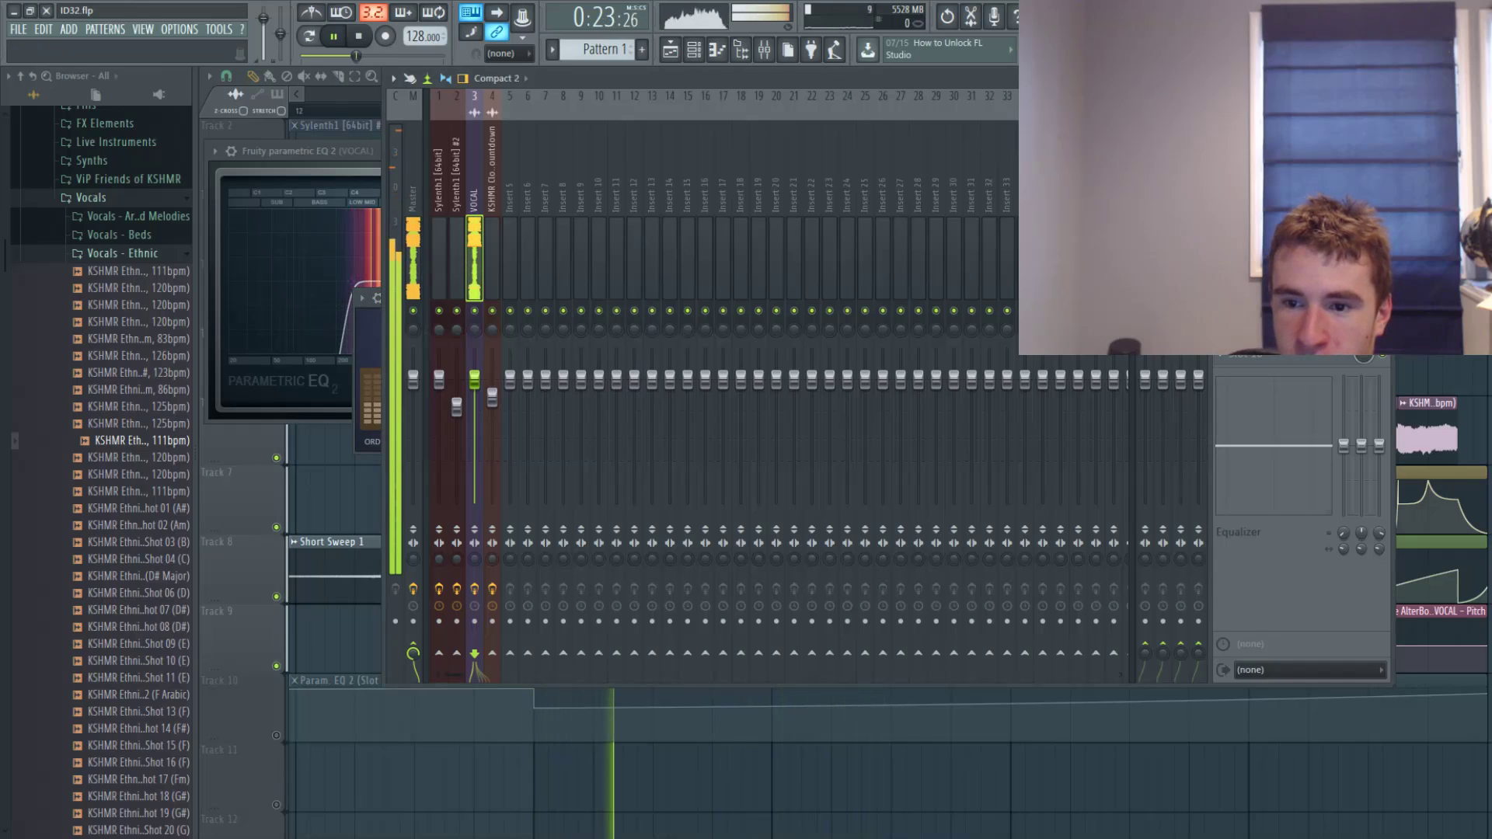
pyautogui.press('space')
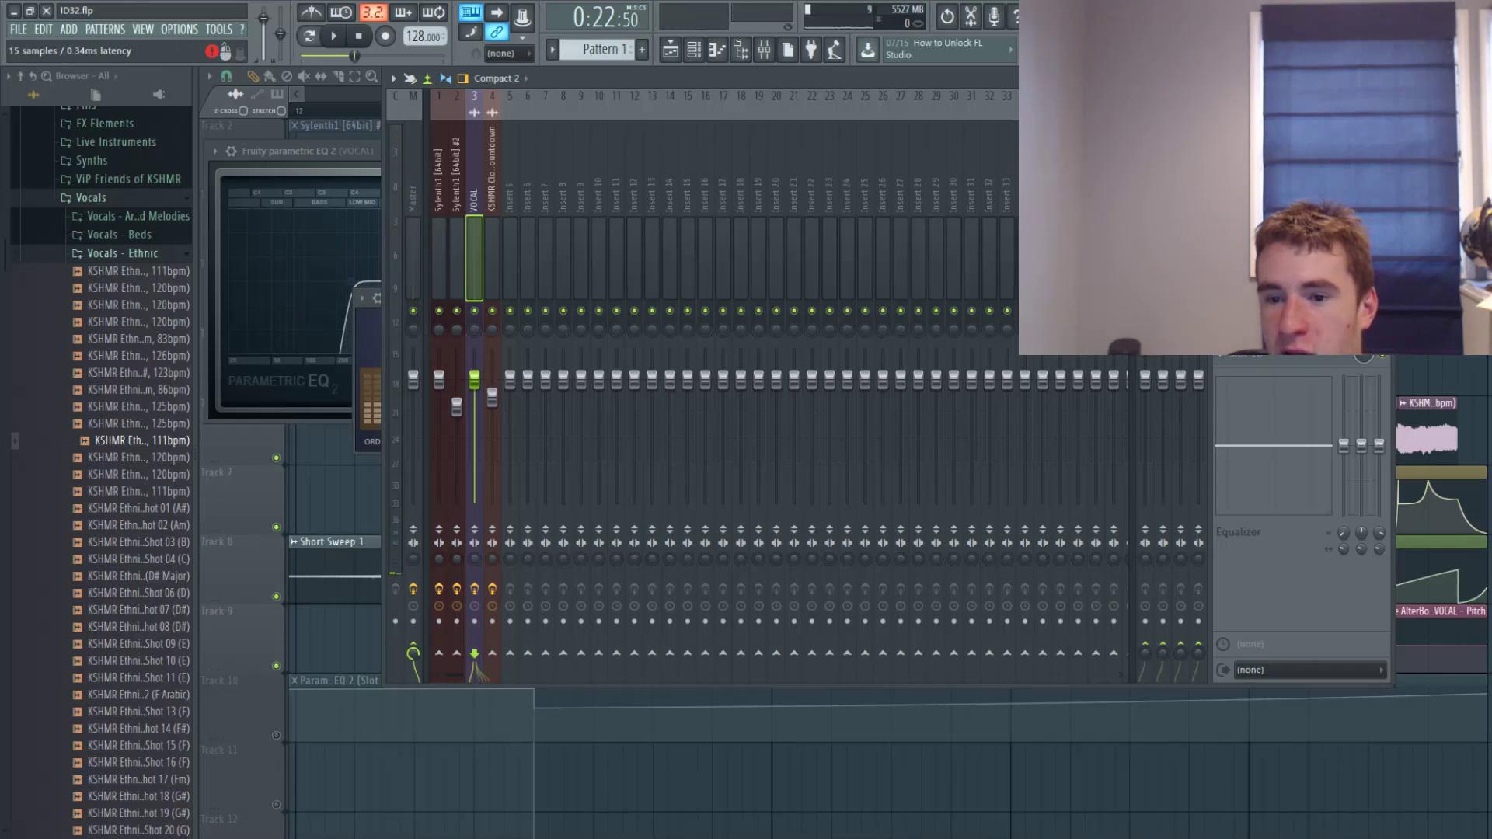
pyautogui.click(1235, 296)
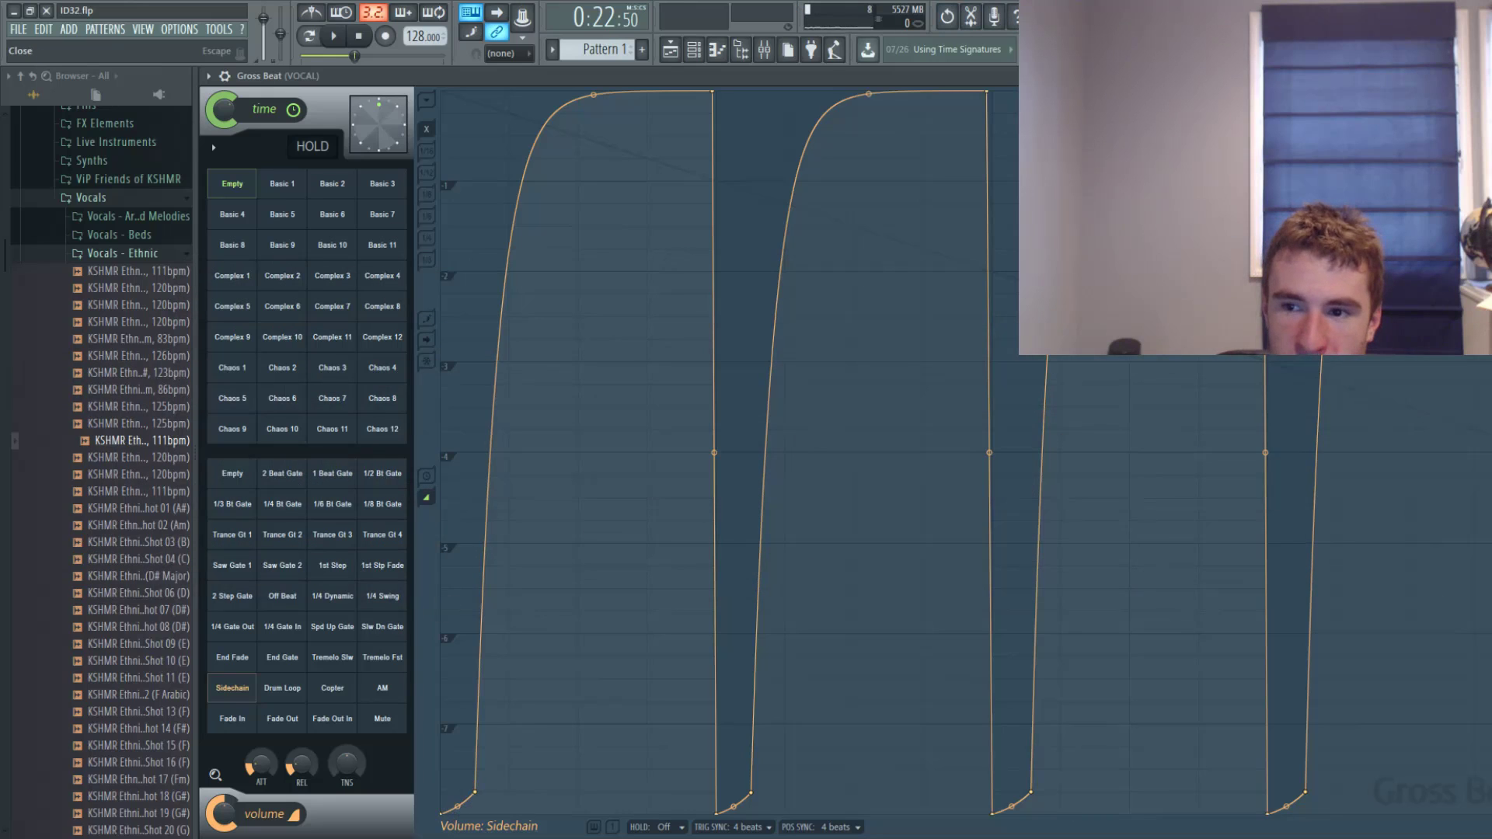
pyautogui.click(1482, 75)
pyautogui.click(715, 151)
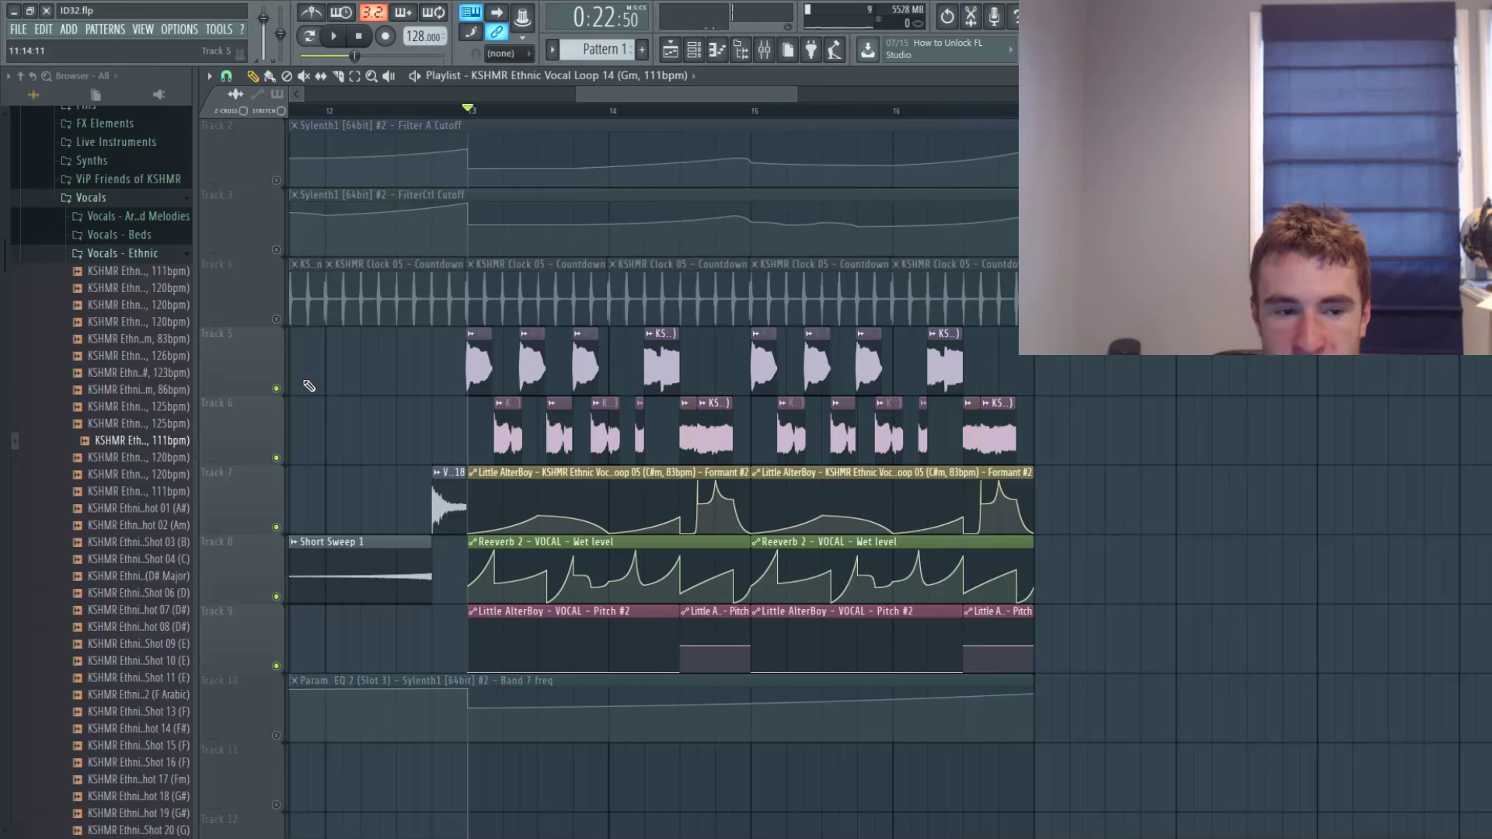
# Unmute Track 4 with the KSHMR Clock 05 countdown clips and play it together with the chopped vocals from bar 13.
pyautogui.click(275, 320)
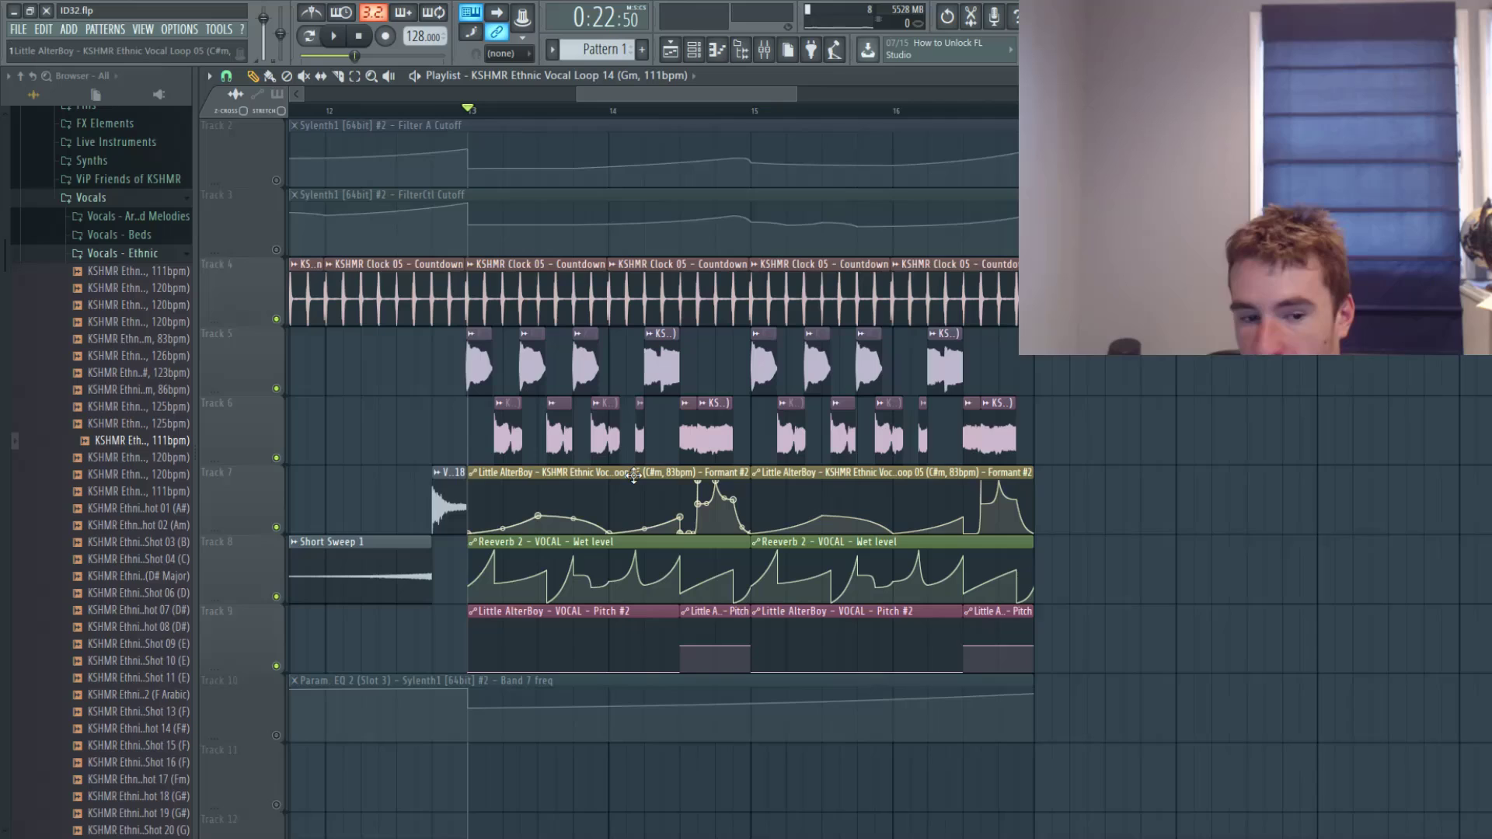
pyautogui.scroll(1, 451, 502)
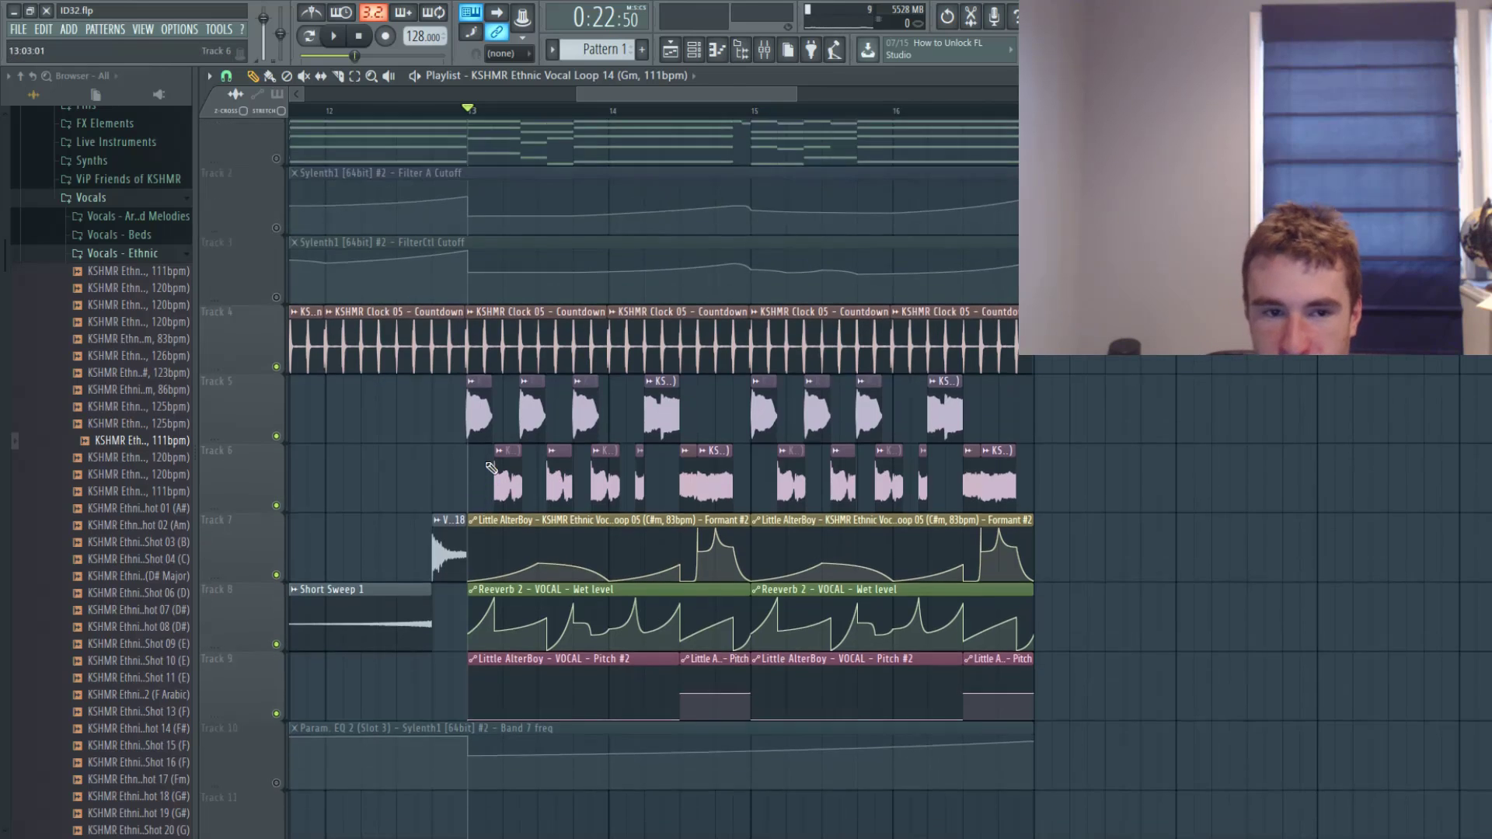
pyautogui.press('space')
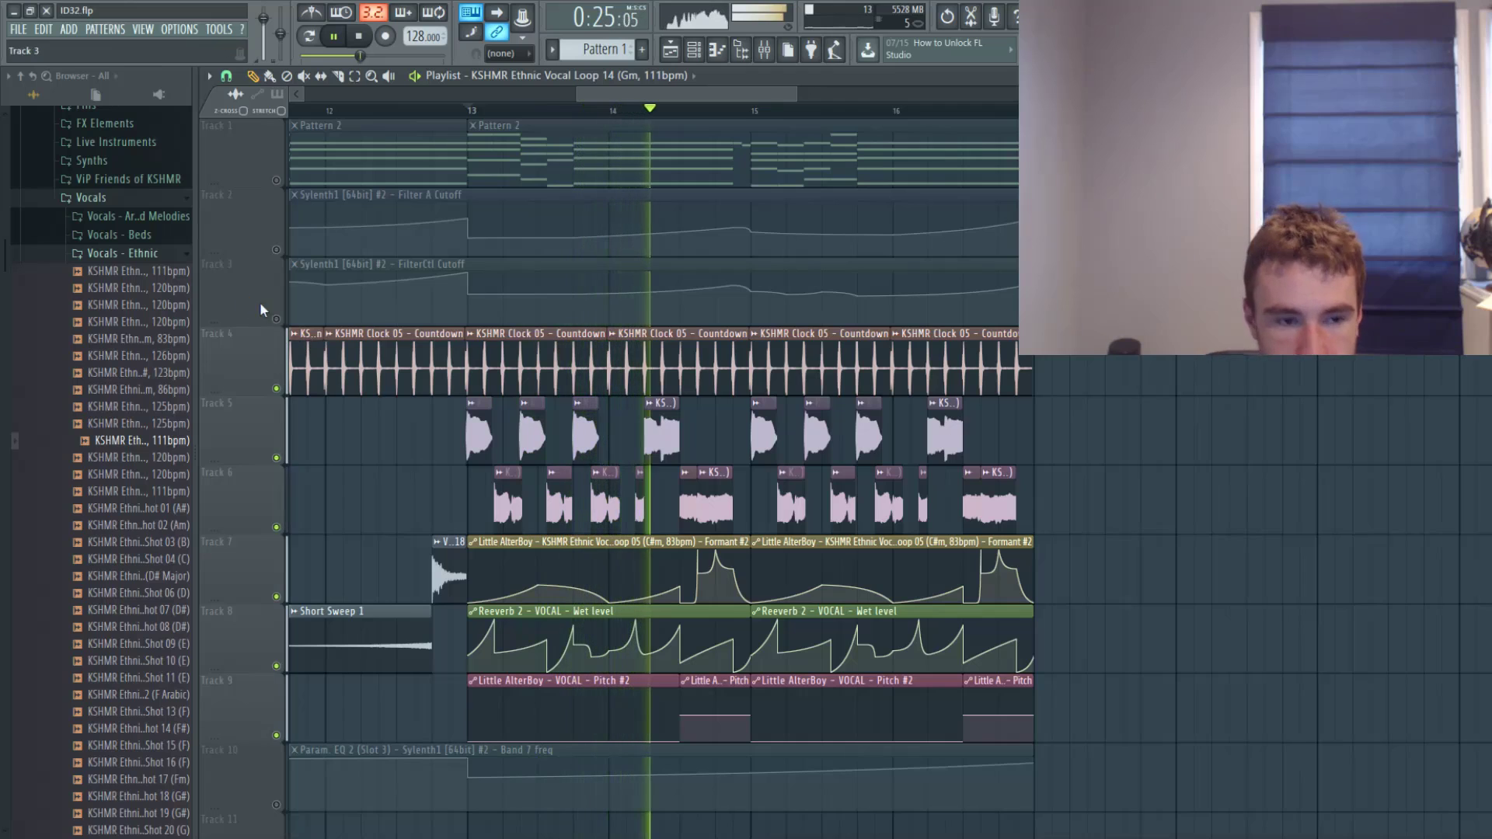
pyautogui.press('space')
# Unmute Track 1 with Pattern 2, the Sylenth1 cutoff automation on Tracks 2 and 3, and the EQ automation on Track 10.
pyautogui.click(277, 182)
pyautogui.click(276, 250)
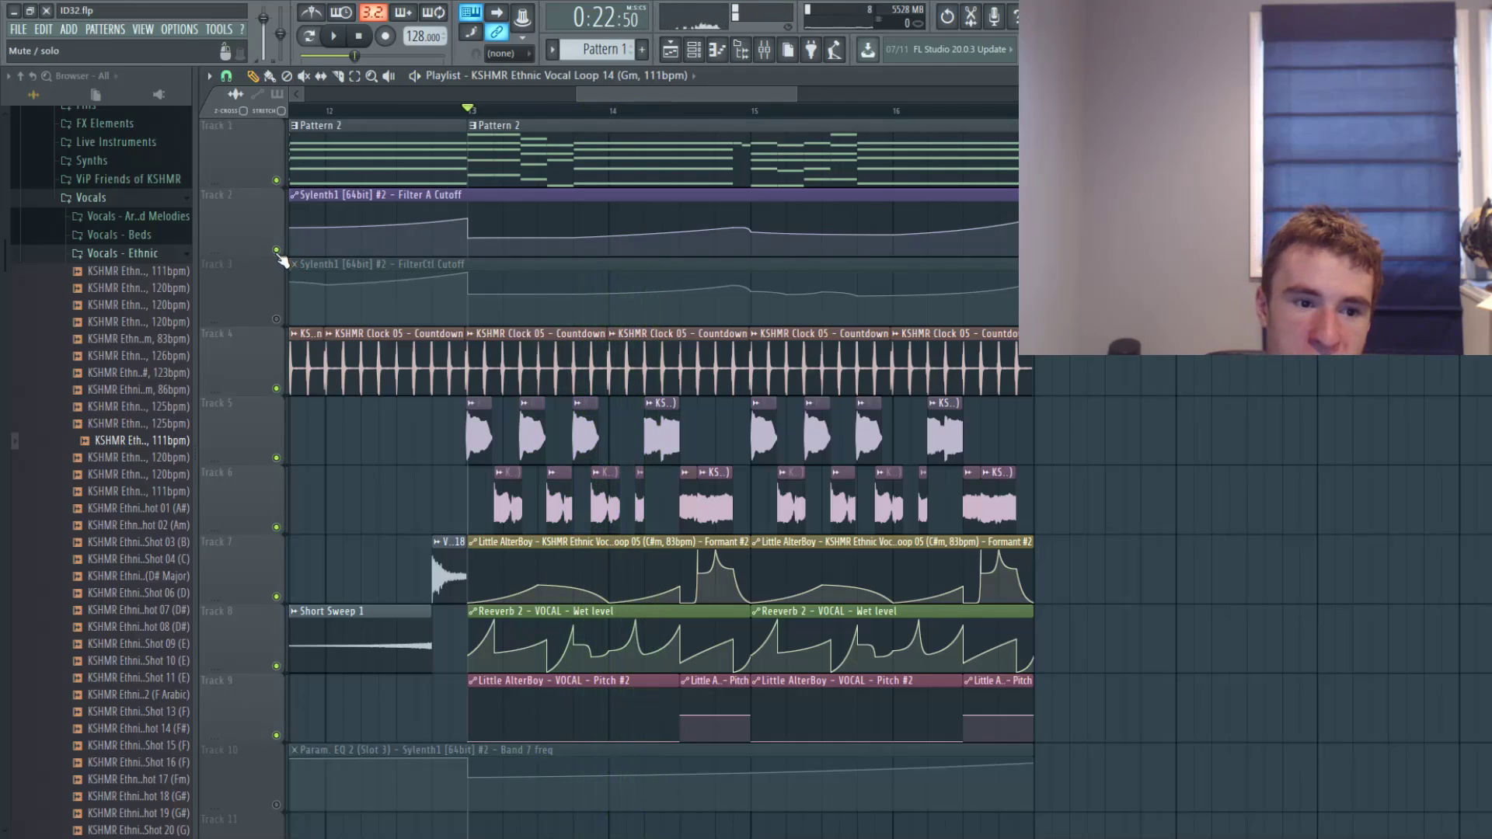
pyautogui.click(276, 318)
pyautogui.moveTo(501, 224)
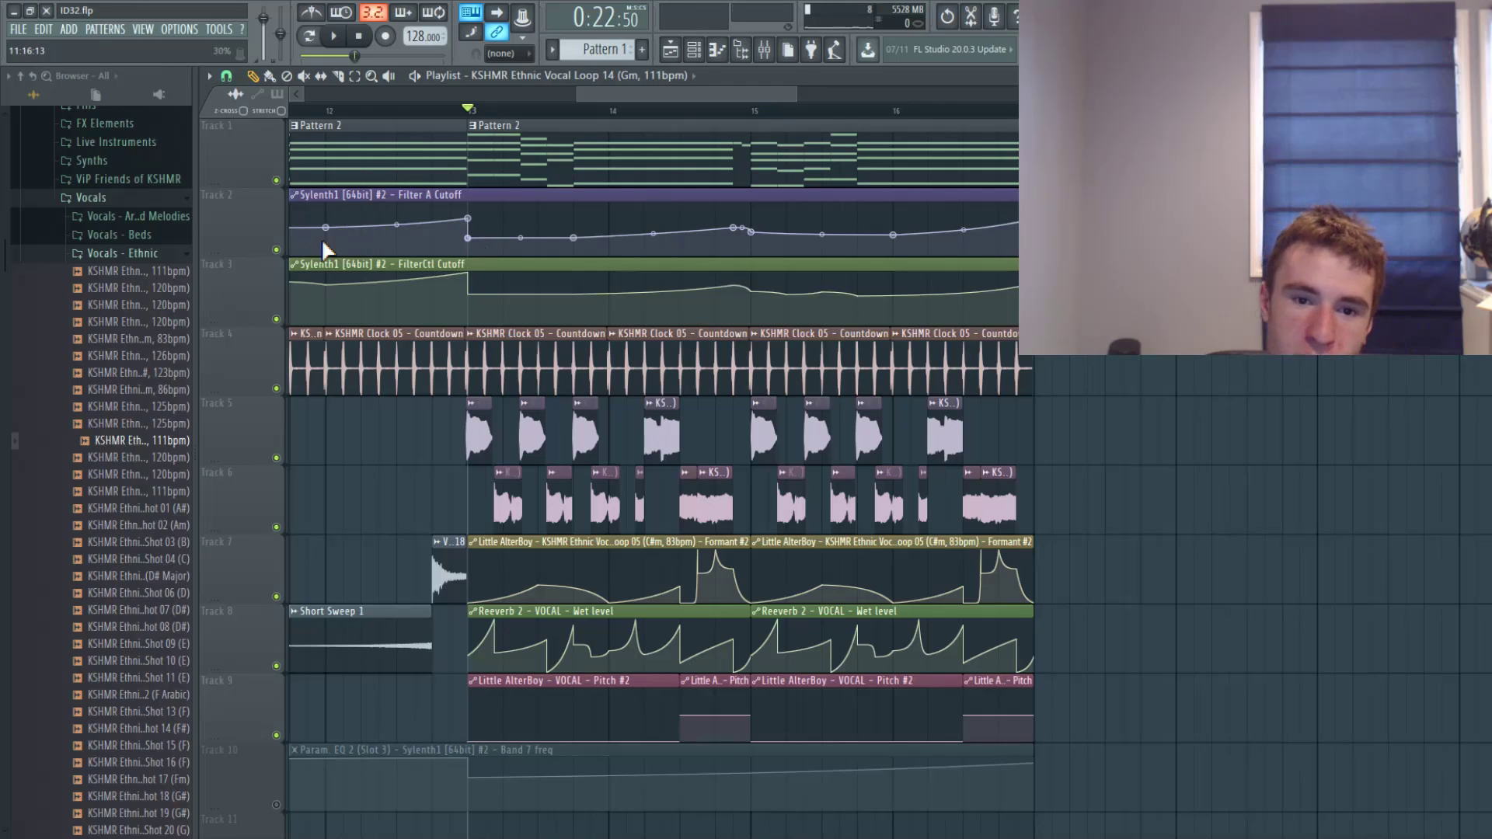
pyautogui.scroll(-2, 487, 334)
pyautogui.keyDown('ctrl'); pyautogui.scroll(-4, 525, 342); pyautogui.keyUp('ctrl')
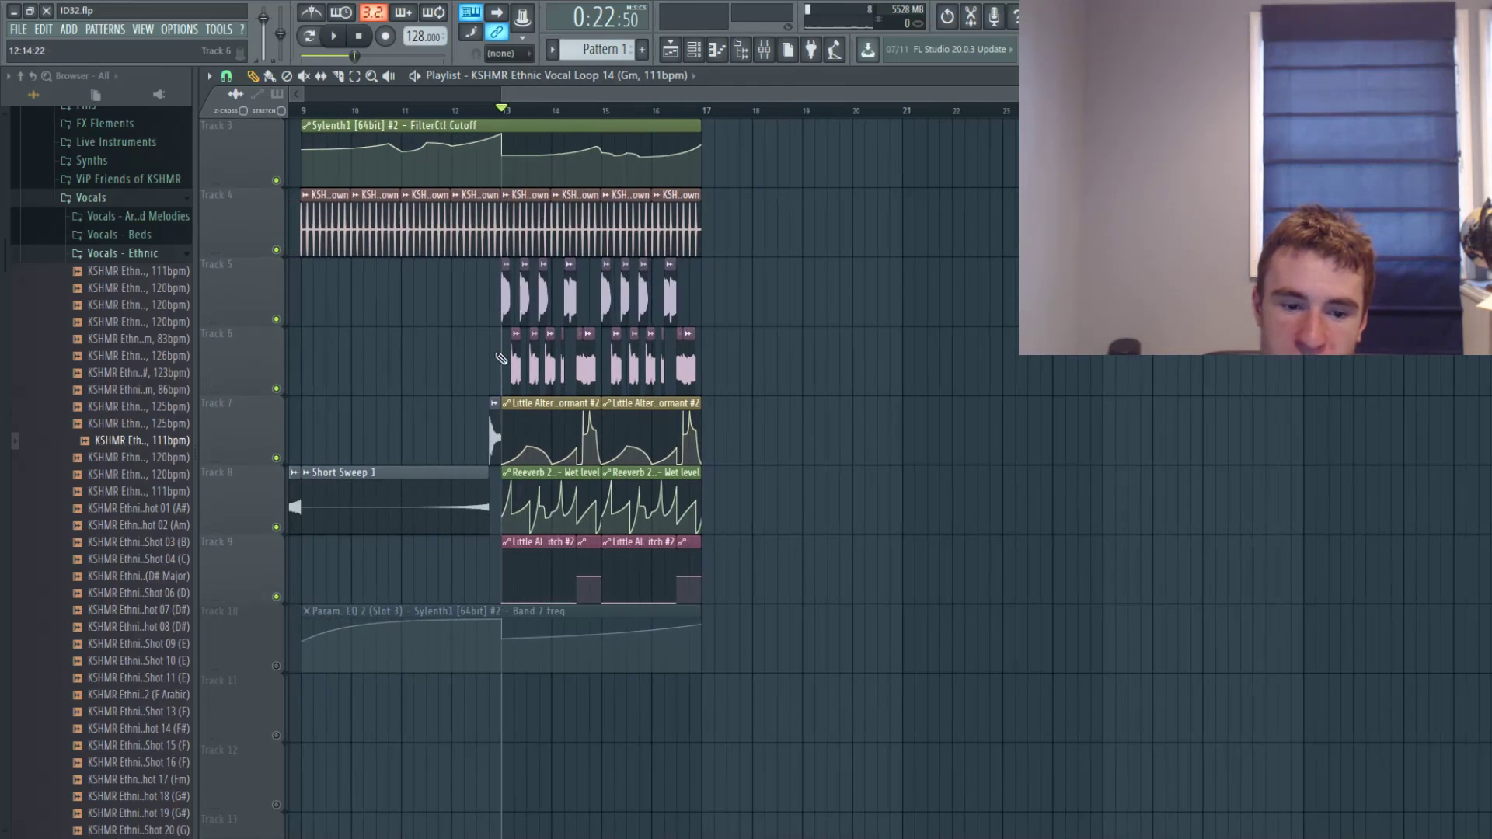
pyautogui.keyDown('ctrl'); pyautogui.scroll(-3, 699, 529); pyautogui.keyUp('ctrl')
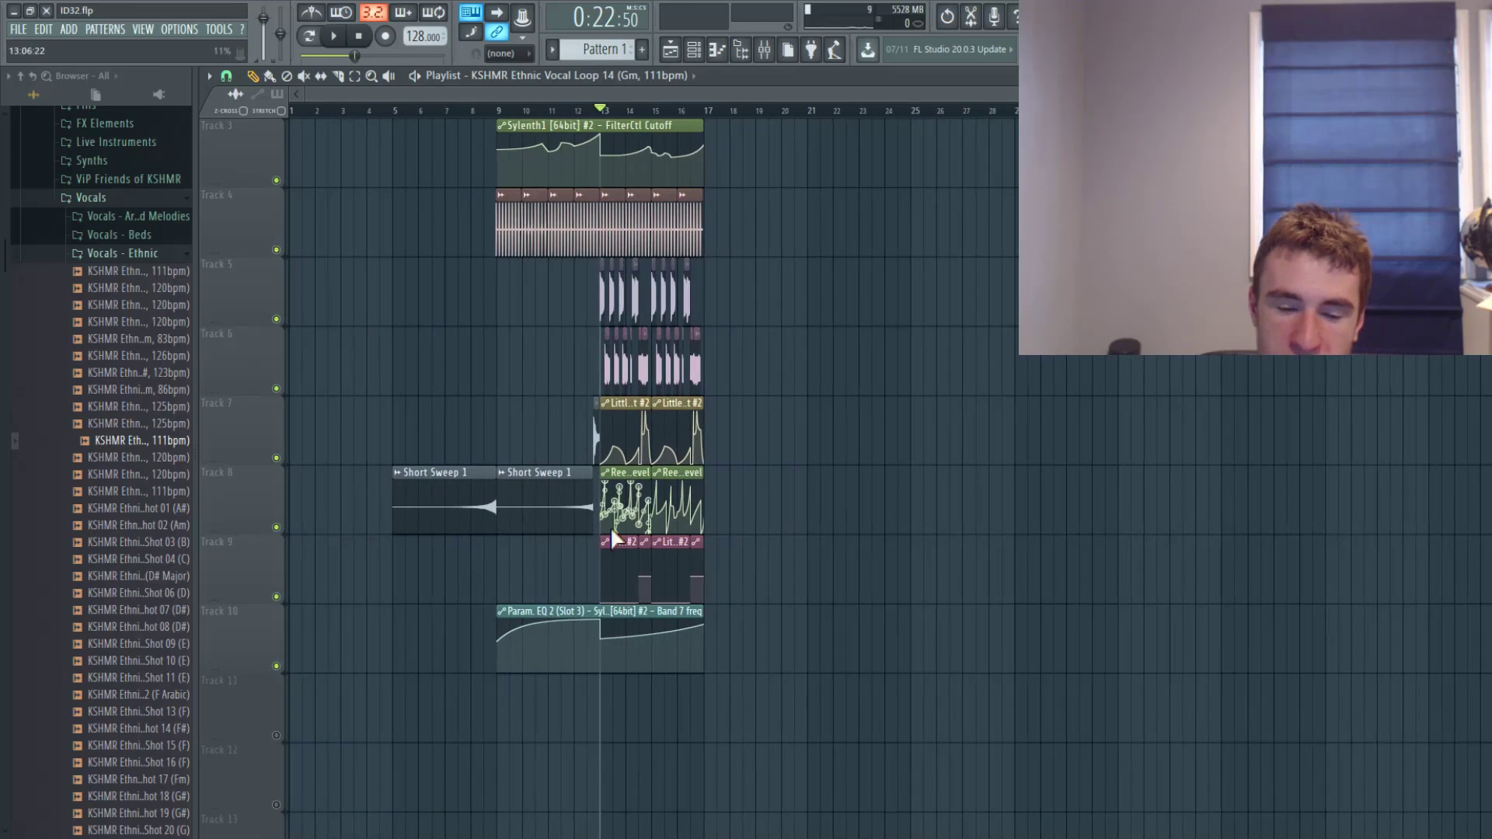
# Play the full arrangement with all ten tracks active from bar 13 and stop playback.
pyautogui.press('space')
pyautogui.keyDown('alt'); pyautogui.scroll(-4, 770, 507); pyautogui.keyUp('alt')
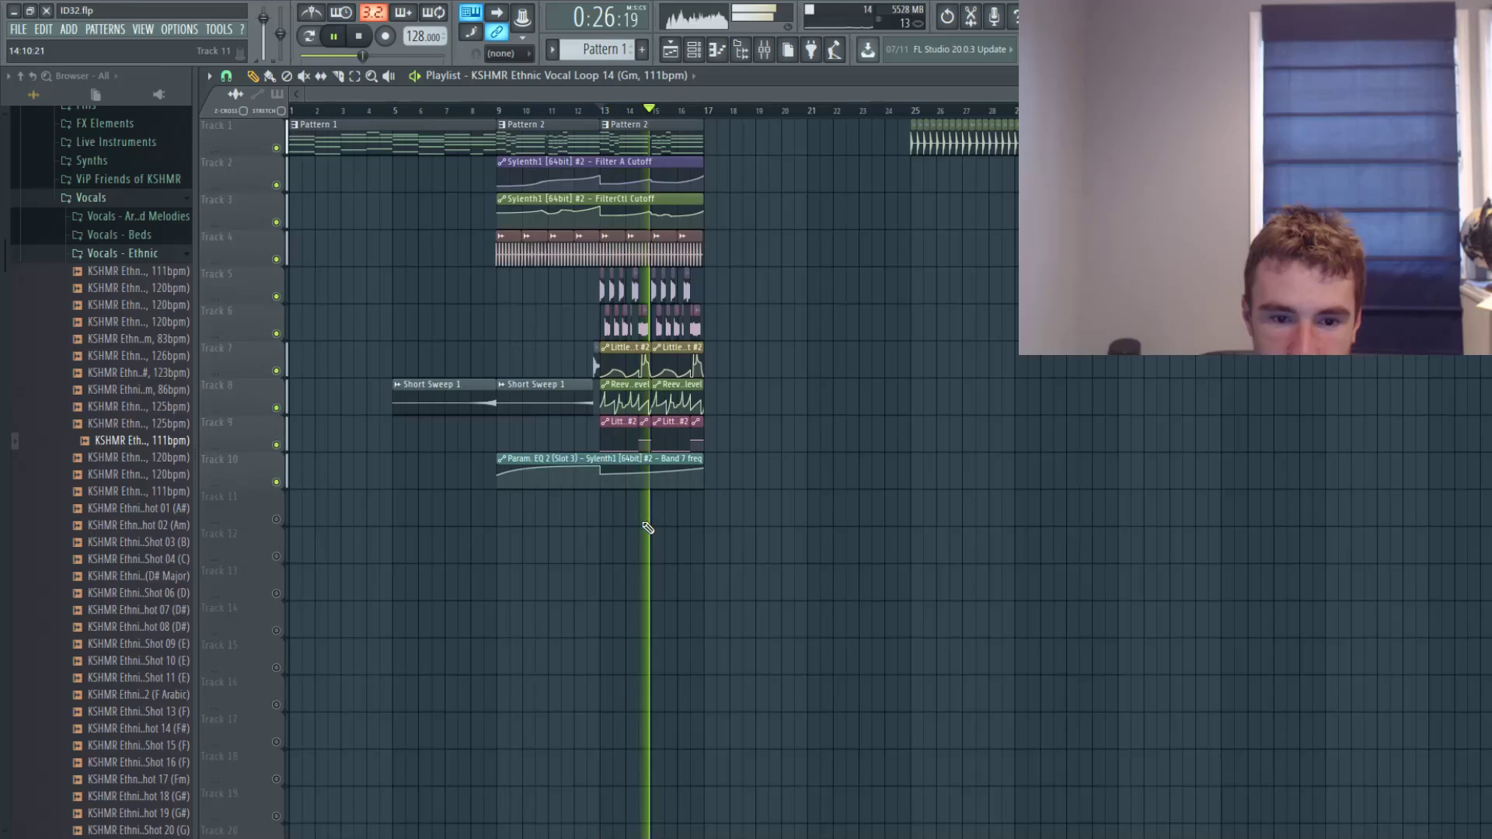
pyautogui.keyDown('ctrl'); pyautogui.scroll(2, 684, 523); pyautogui.keyUp('ctrl')
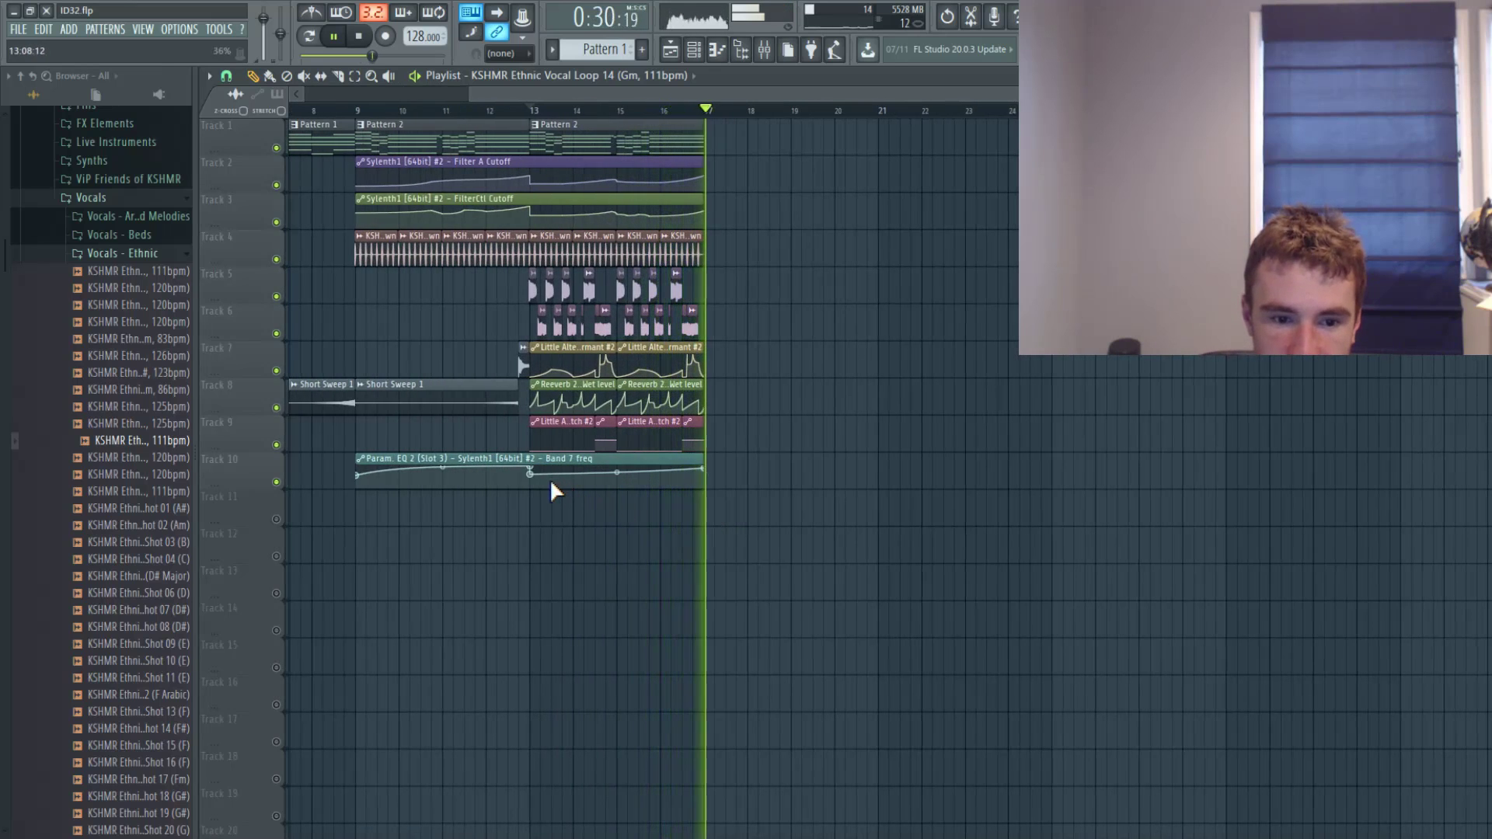
pyautogui.press('space')
pyautogui.press('space')
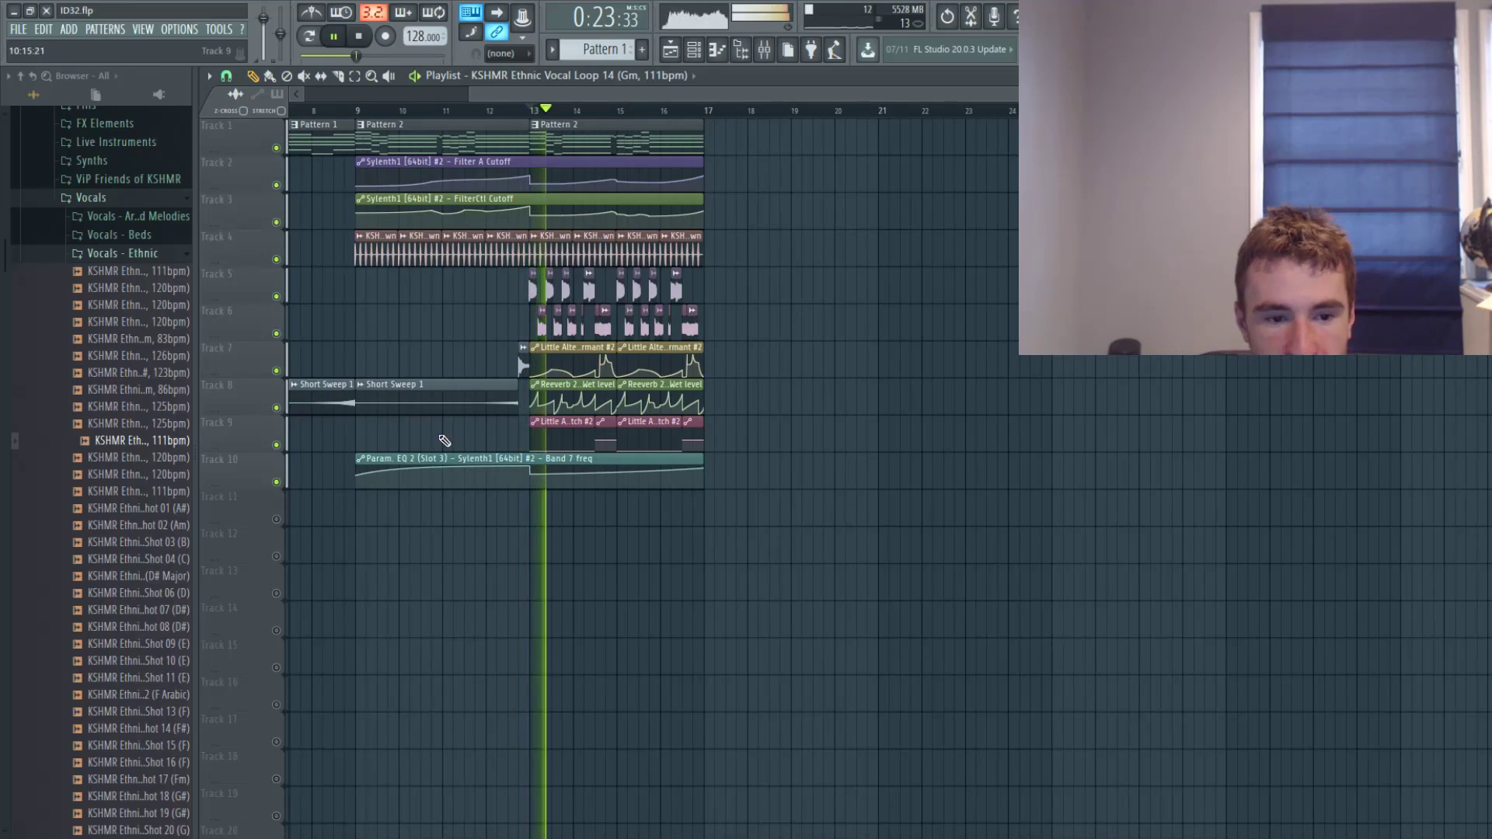
pyautogui.press('space')
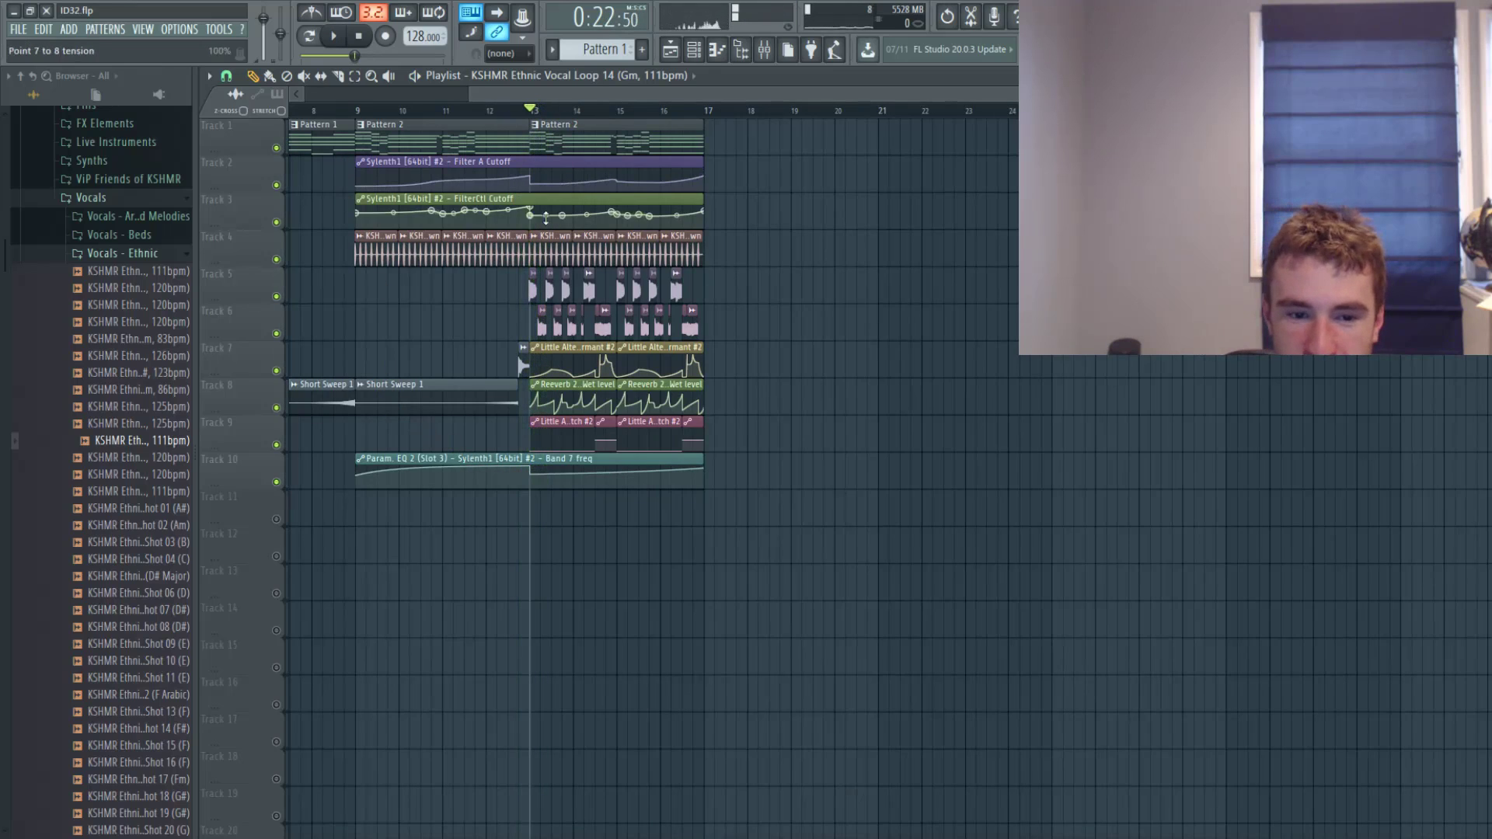
# Set the playback position to bar 9 and play the whole section through the chopped vocals up to bar 17.
pyautogui.keyDown('alt'); pyautogui.scroll(2, 595, 466); pyautogui.keyUp('alt')
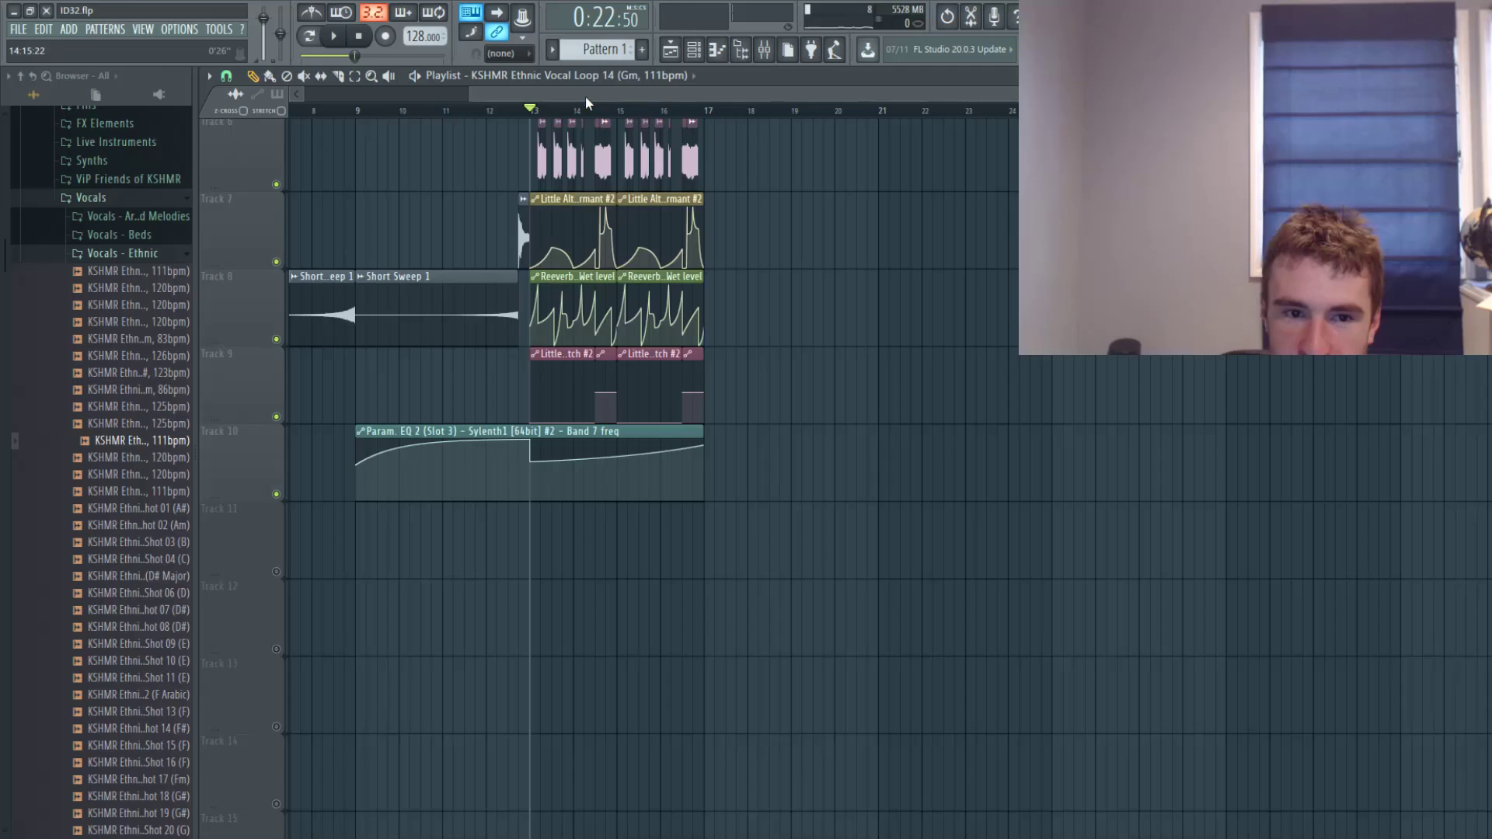
pyautogui.scroll(5, 521, 122)
pyautogui.click(355, 110)
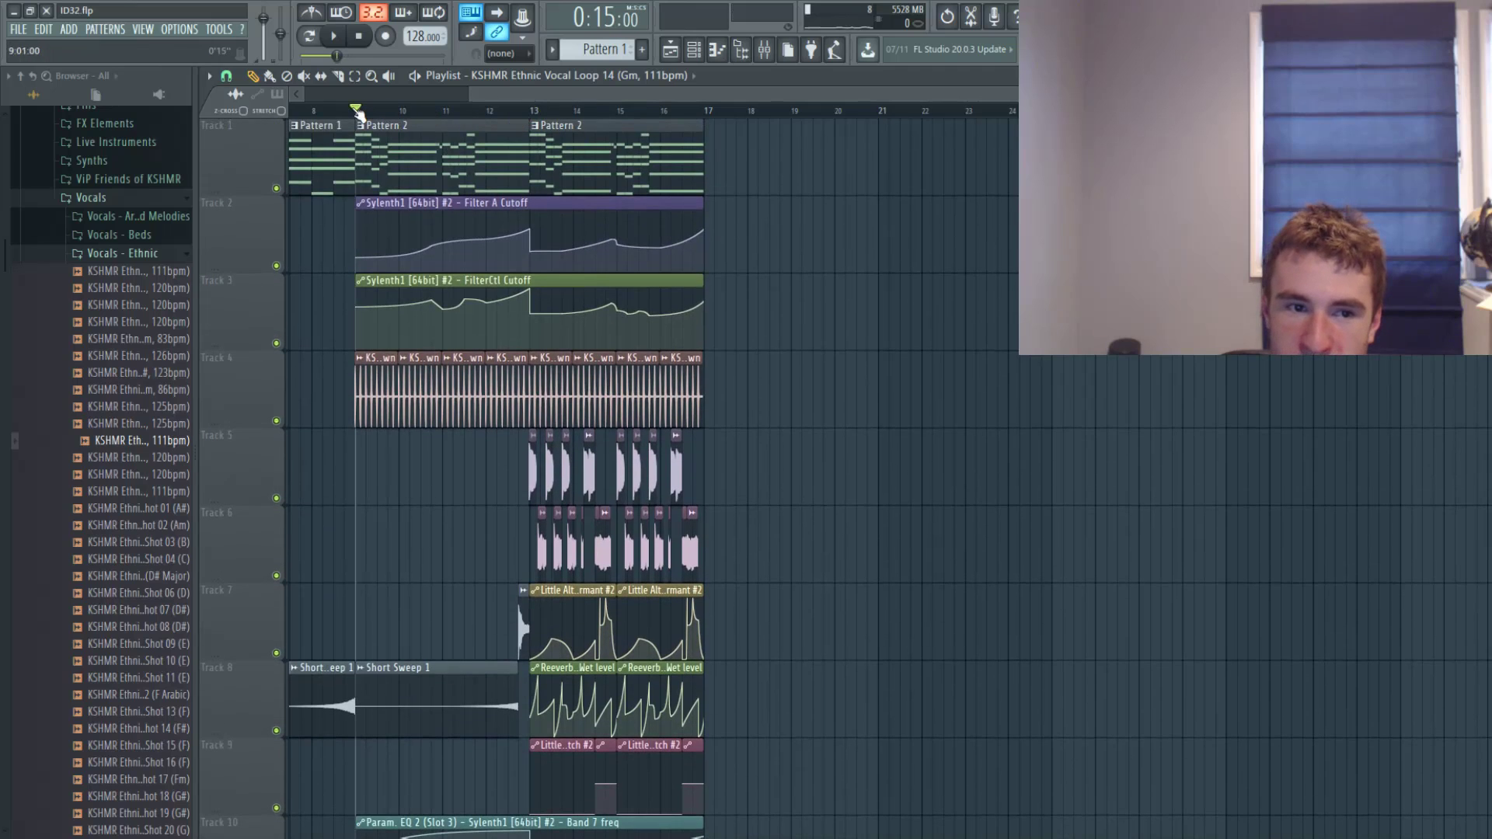
pyautogui.scroll(-4, 505, 448)
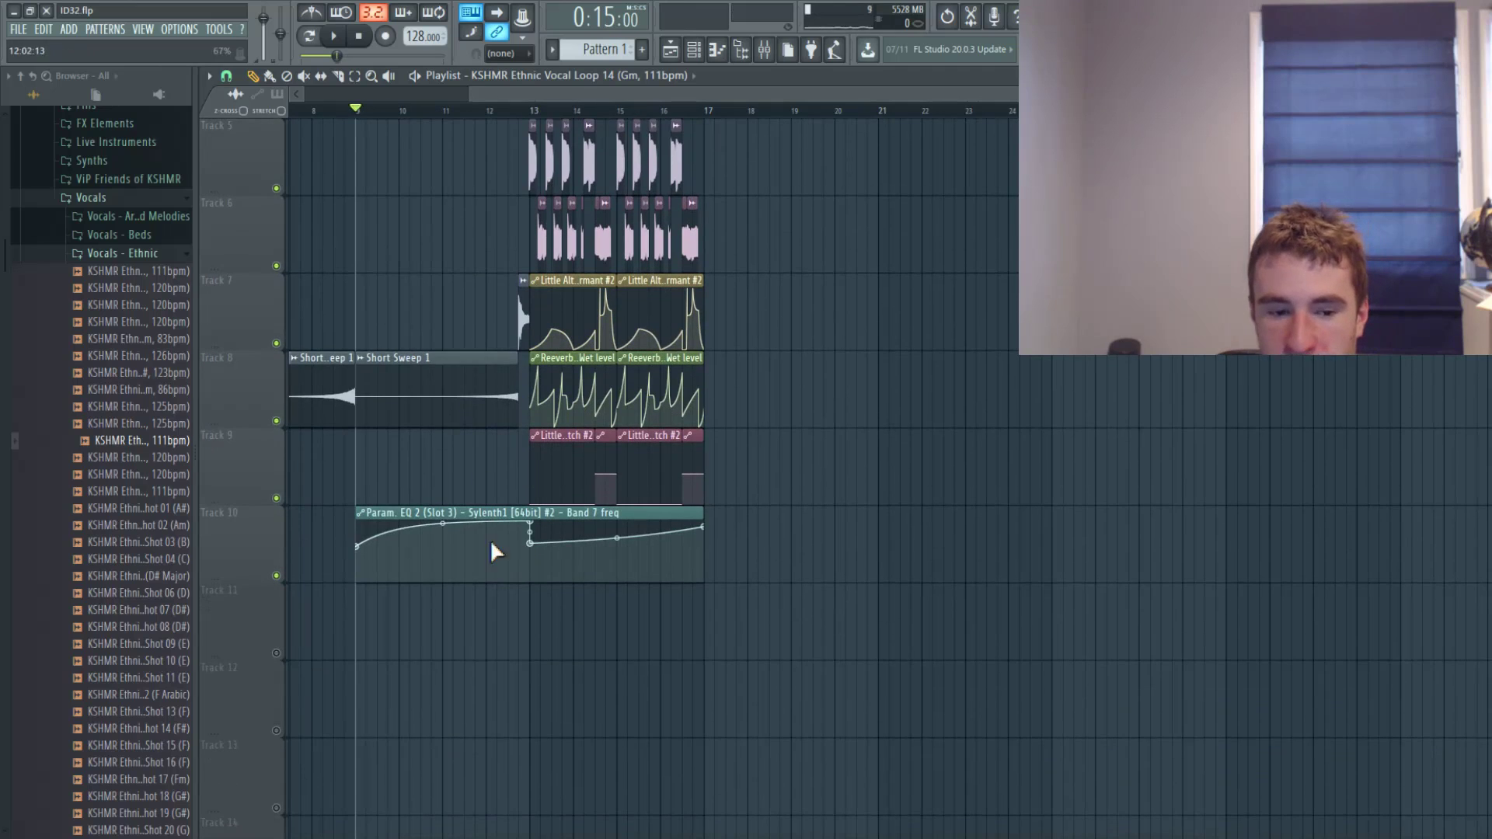
pyautogui.press('space')
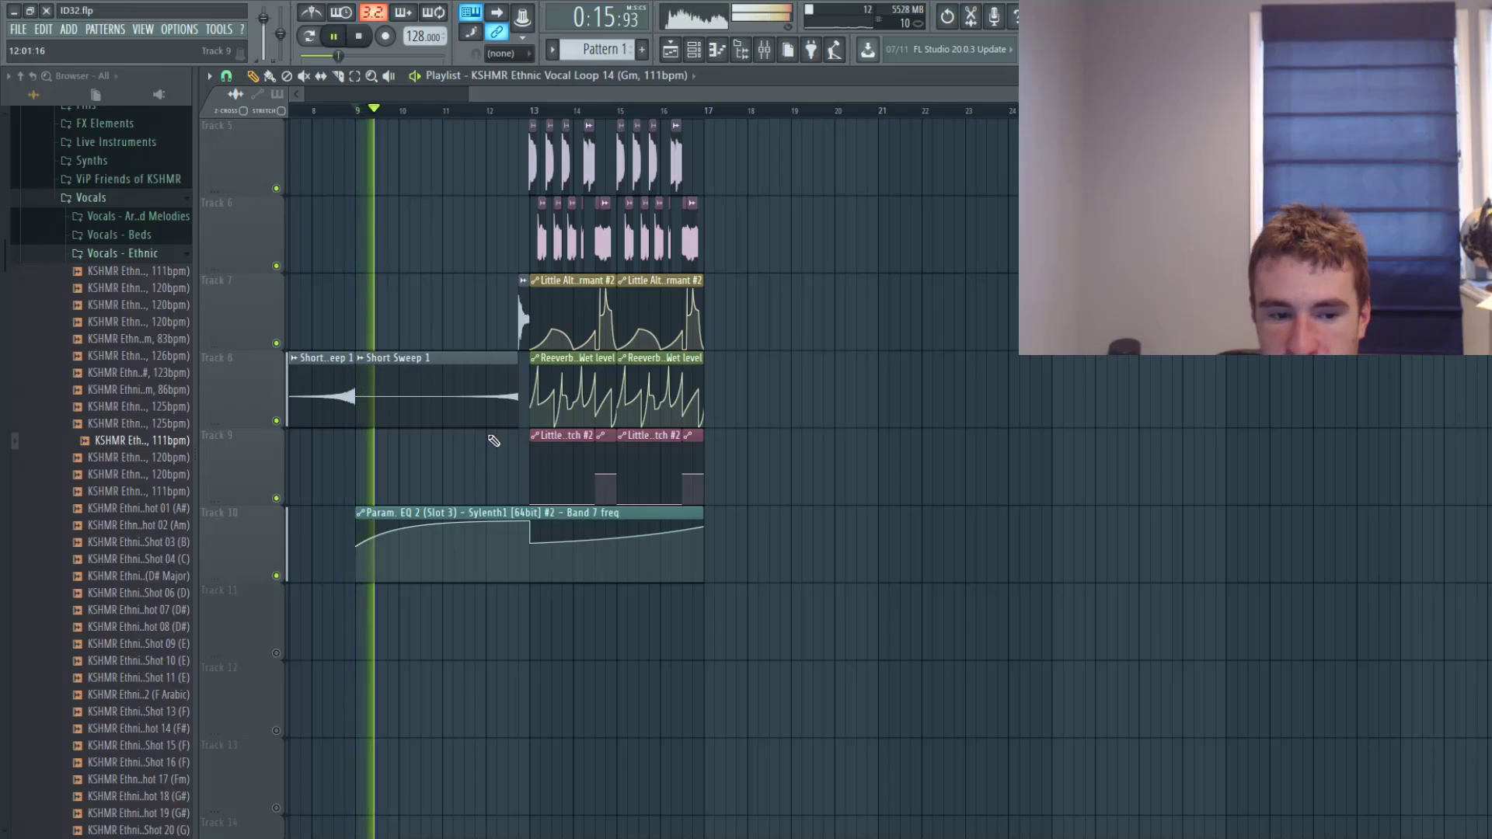
pyautogui.scroll(4, 477, 365)
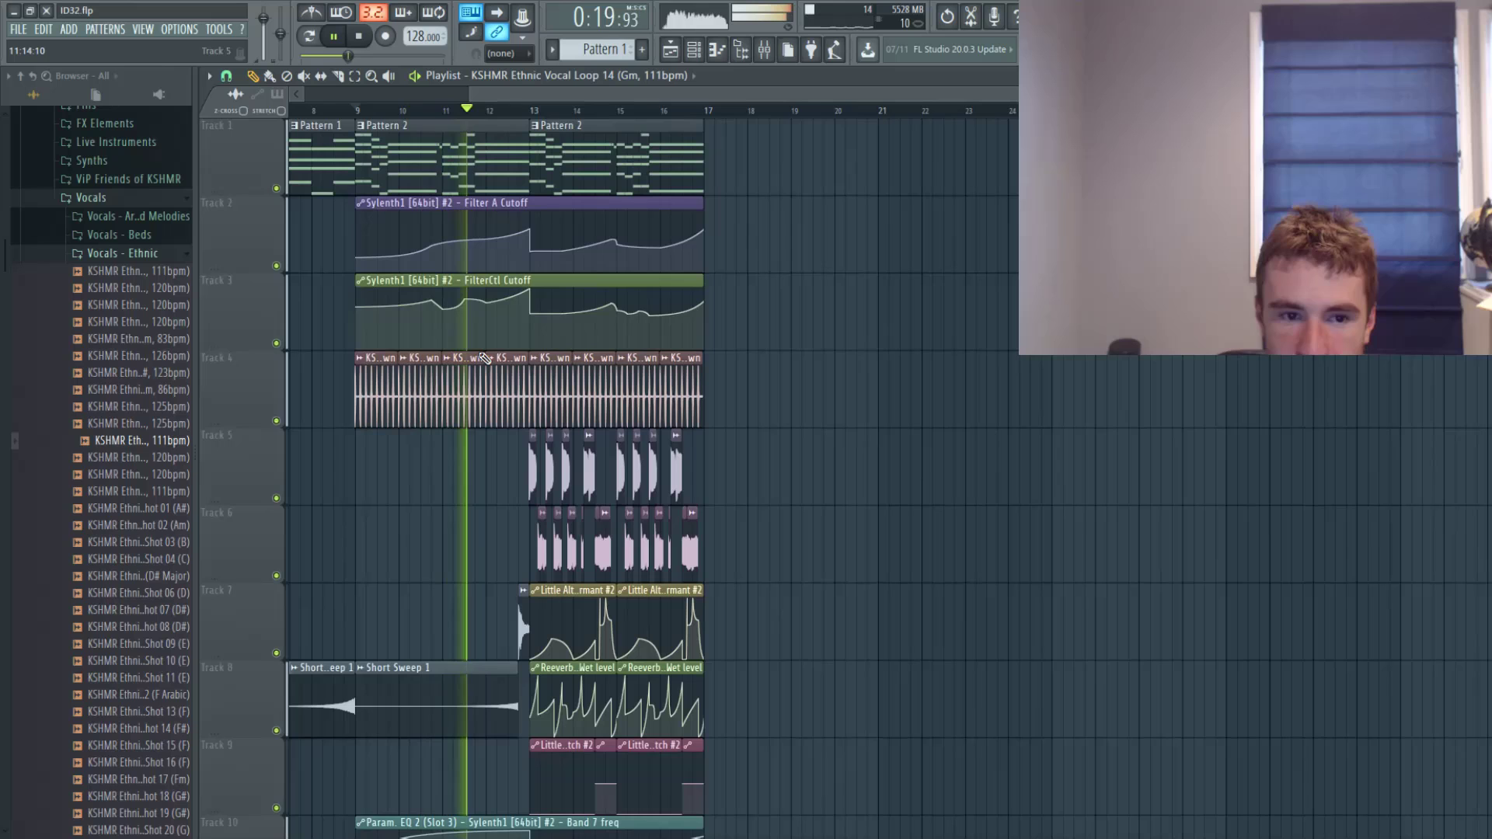
pyautogui.moveTo(588, 268)
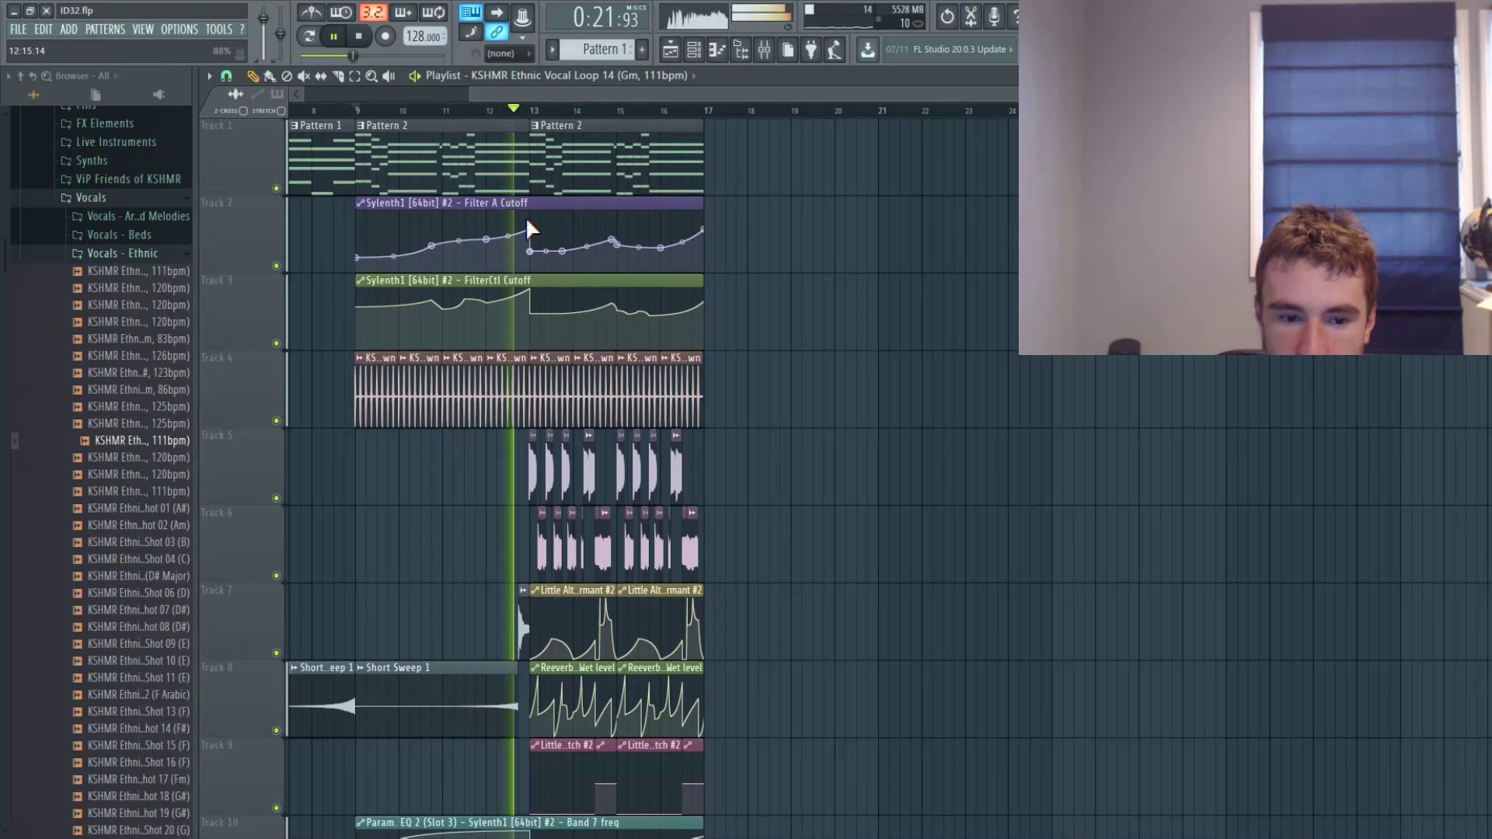
pyautogui.scroll(-2, 571, 272)
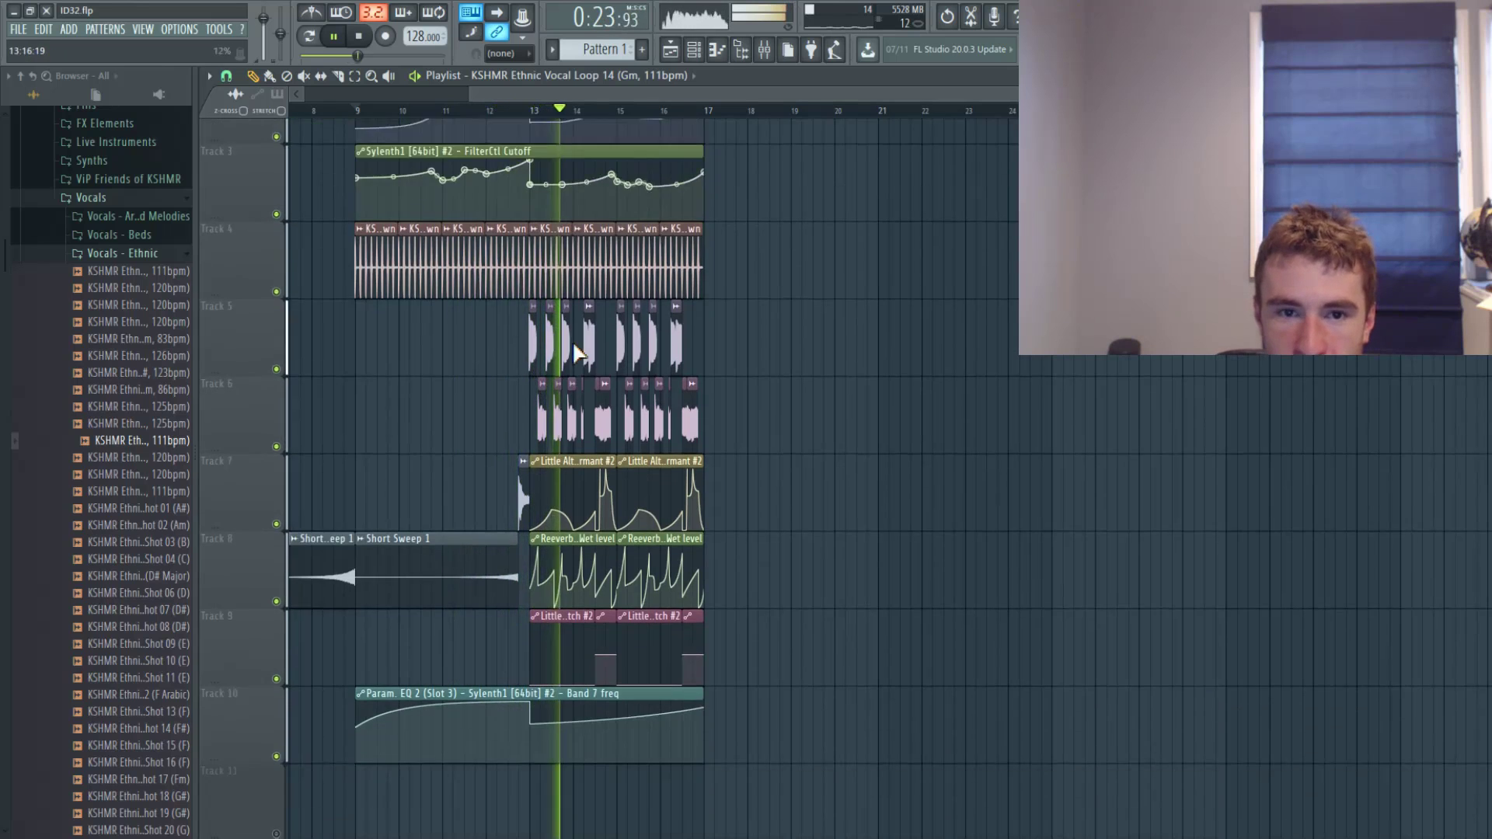
pyautogui.scroll(2, 594, 326)
pyautogui.moveTo(595, 324)
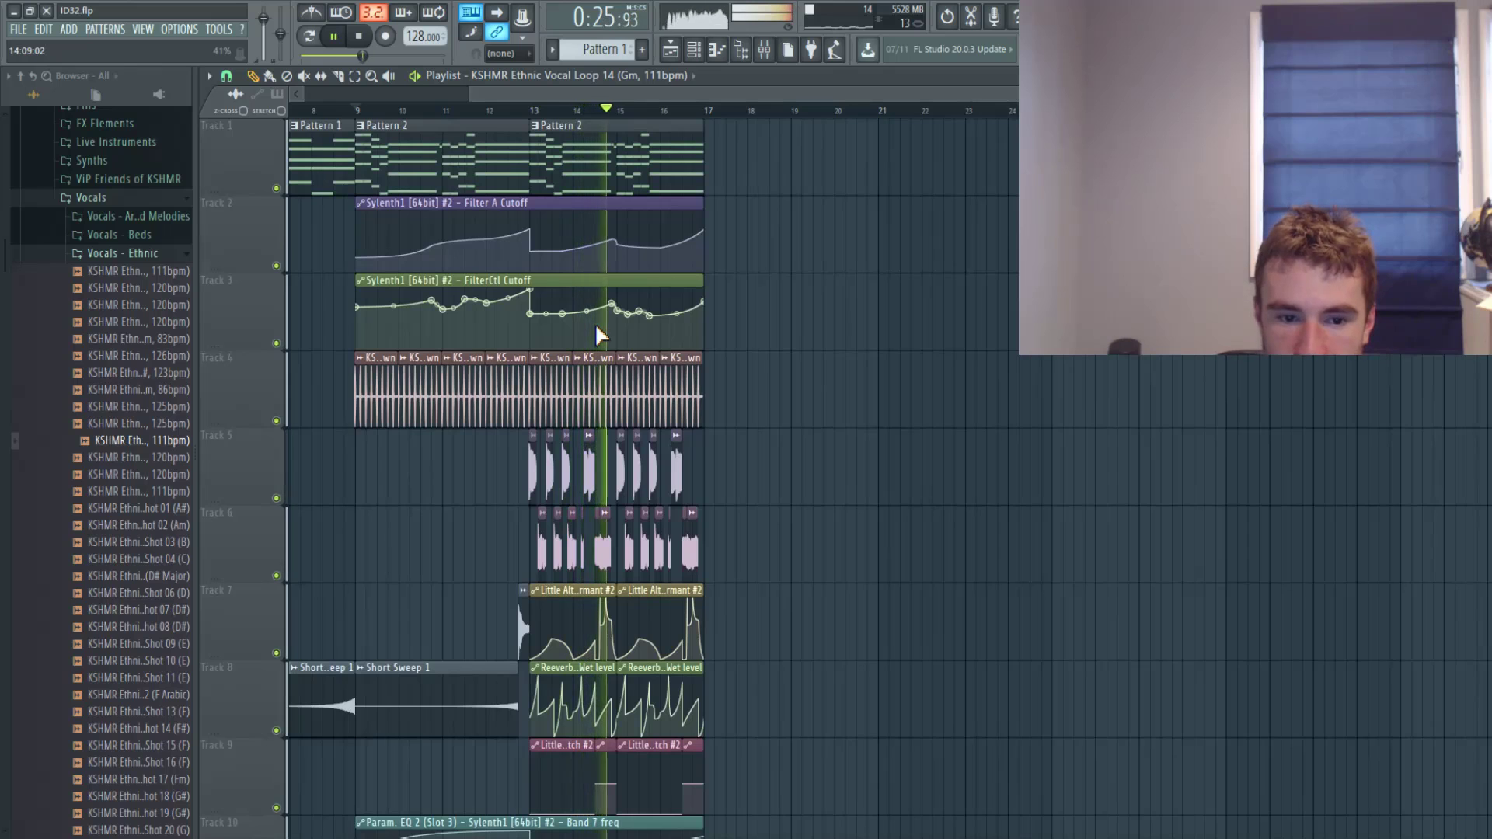
pyautogui.scroll(-3, 598, 323)
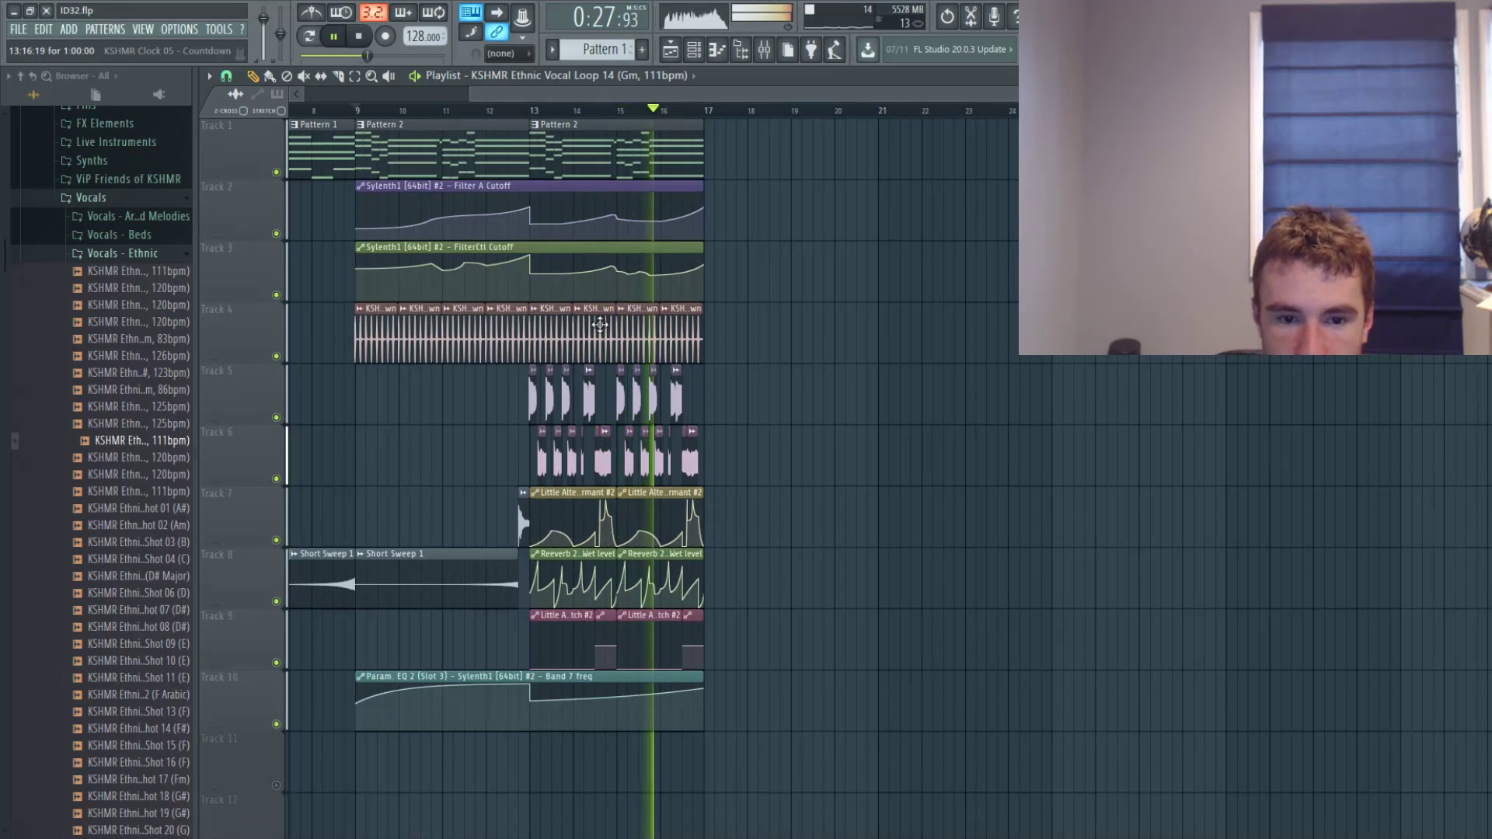
pyautogui.scroll(3, 595, 312)
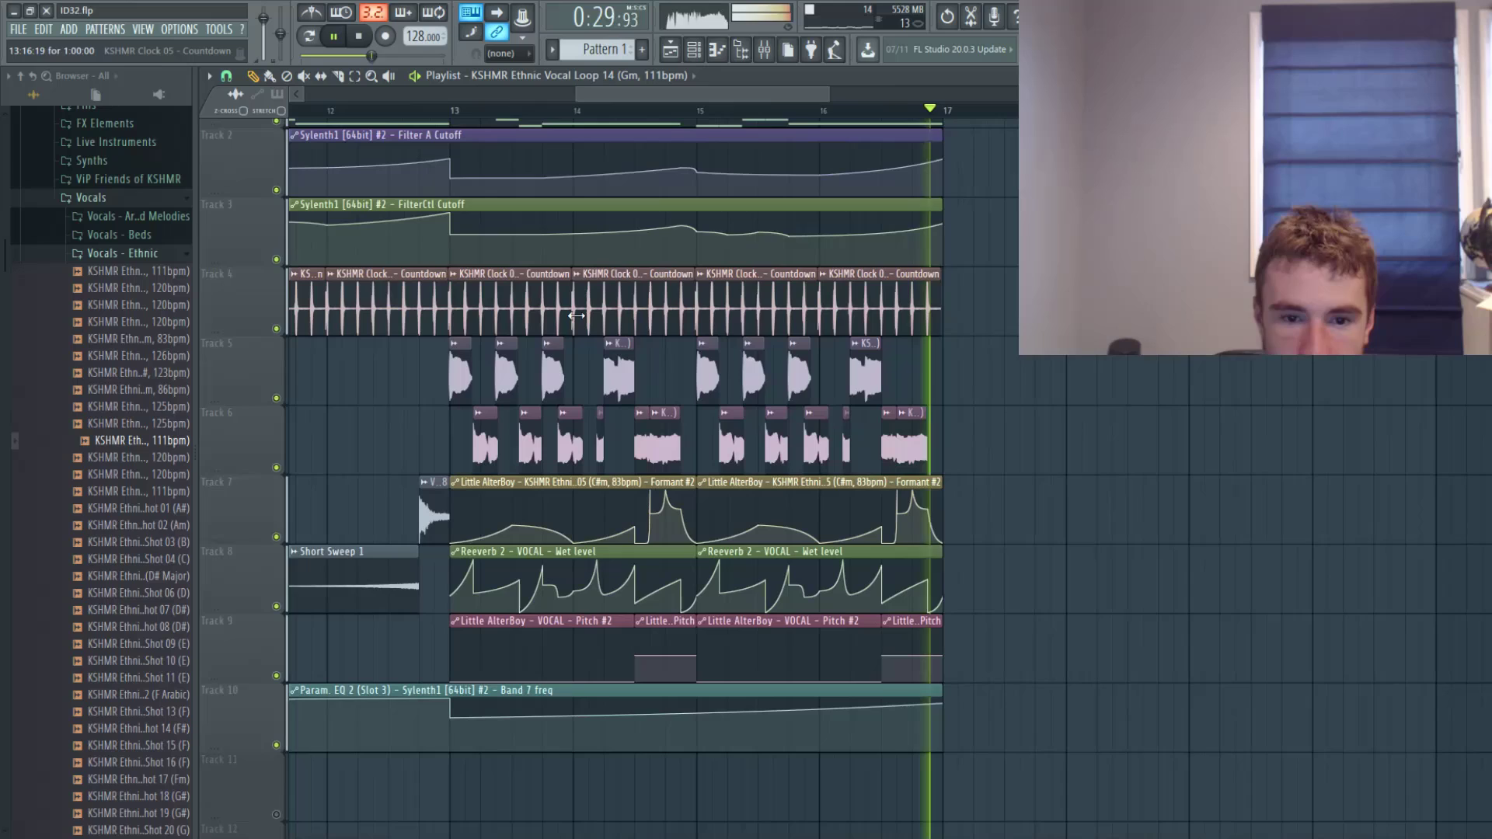
pyautogui.press('space')
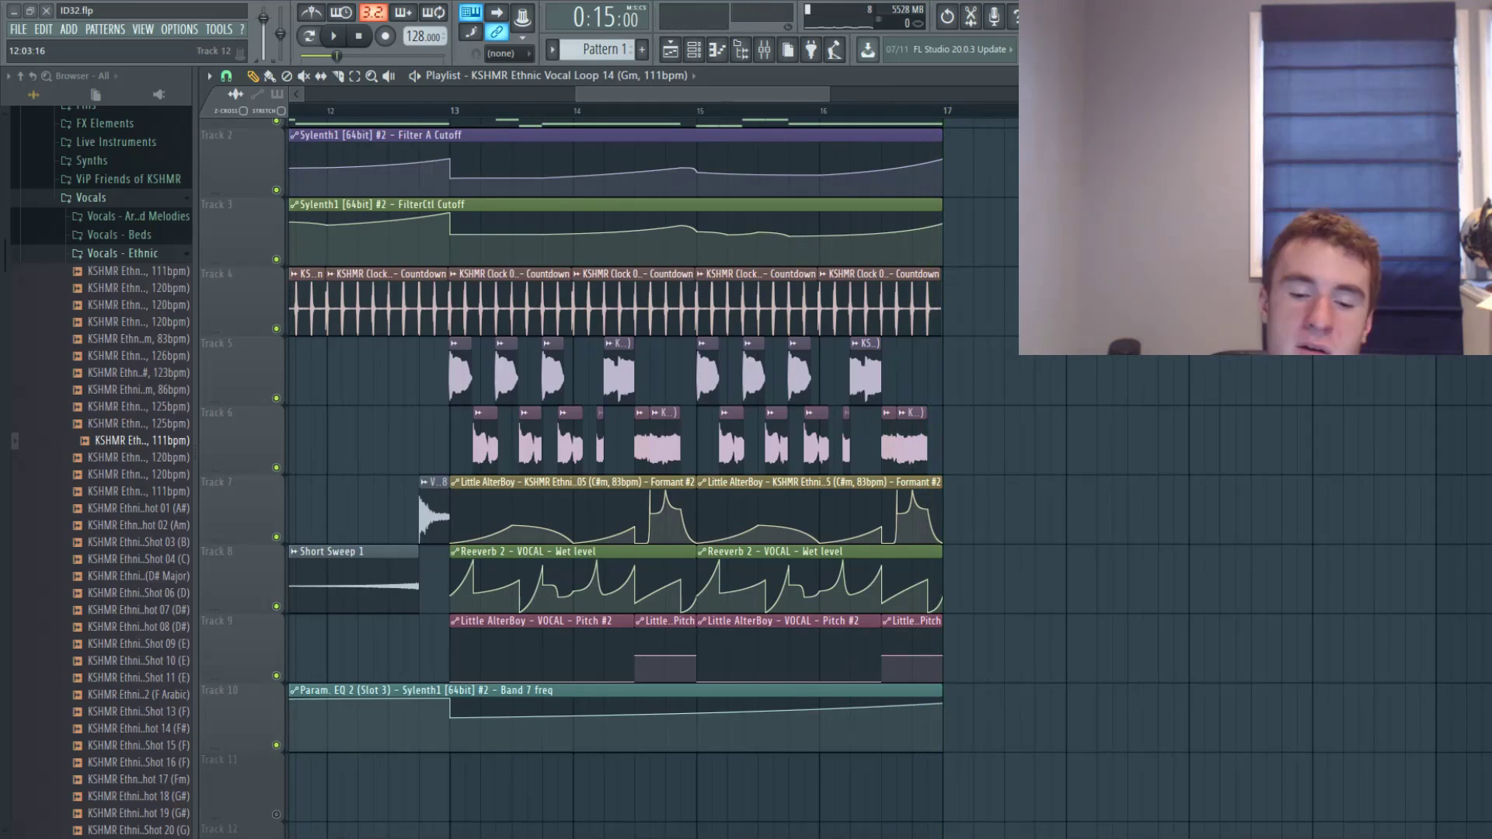